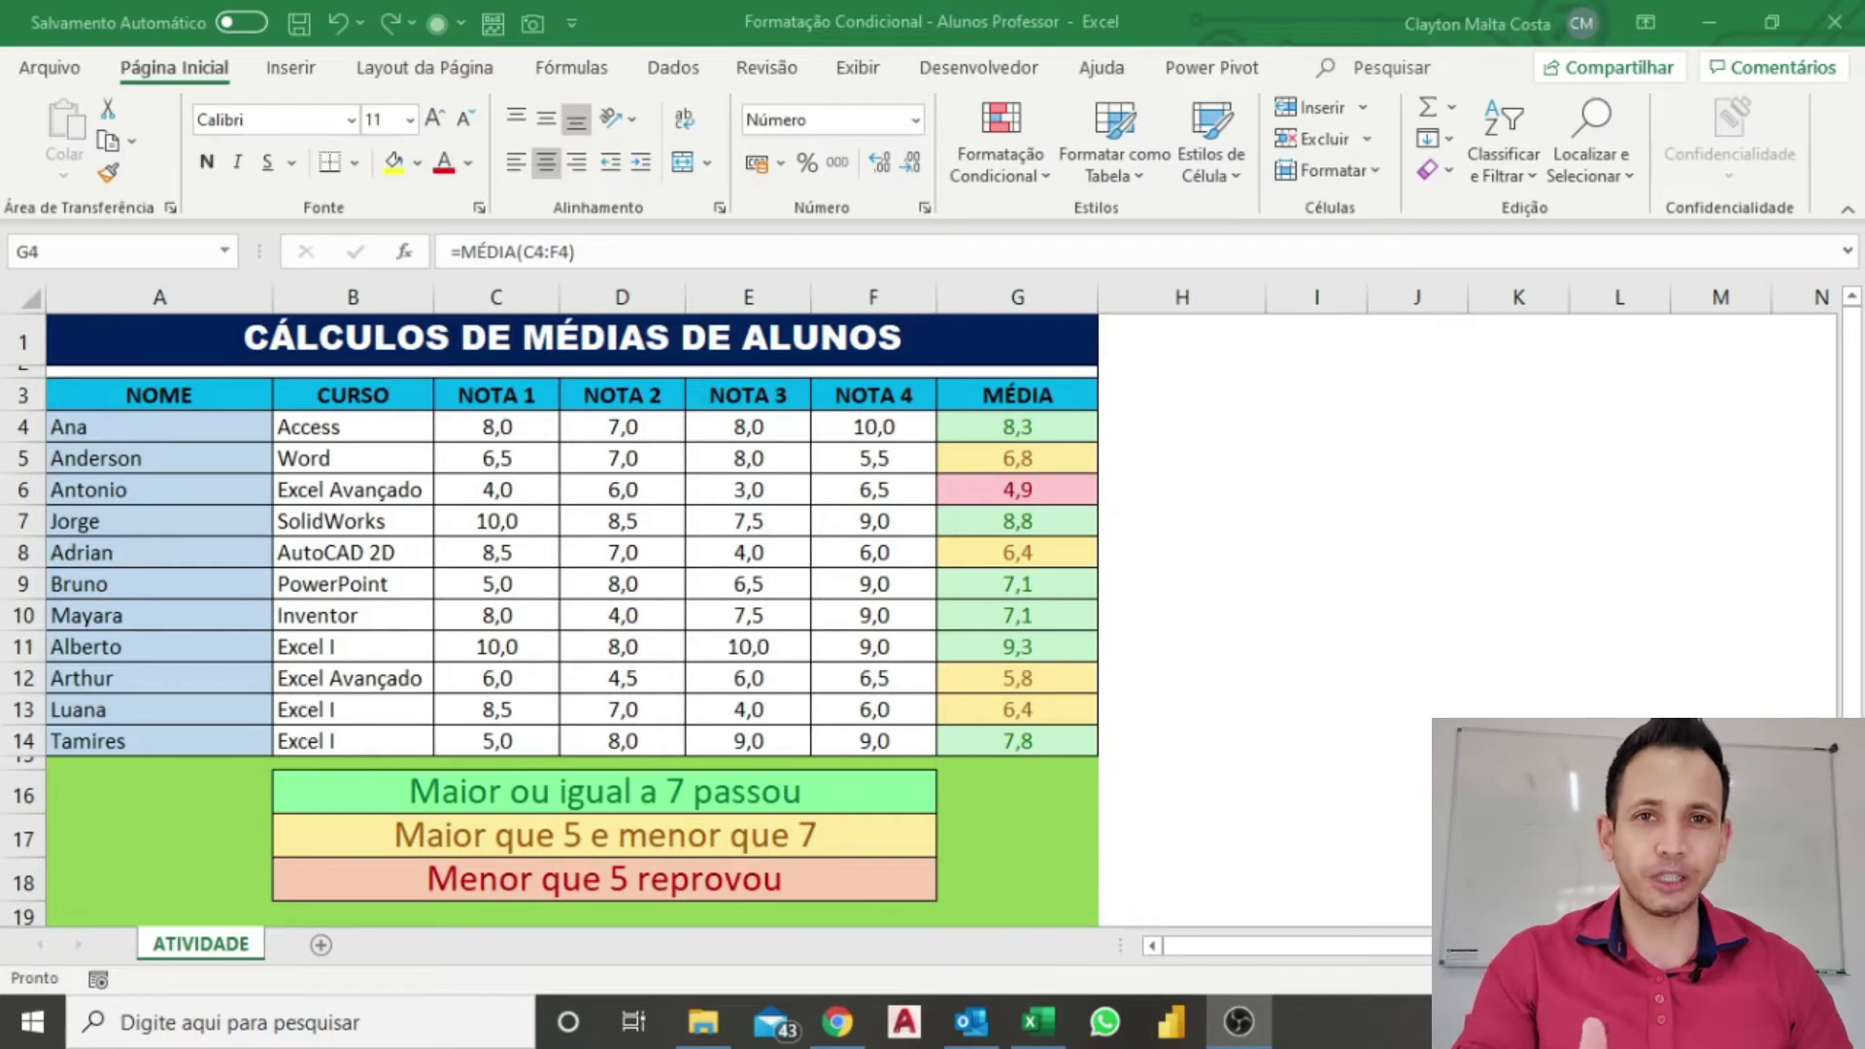
- Apply the three-triangles directional icon set to the averages in G4:G14 using conditional formatting
{"action": "left_click", "coordinate": [1018, 425]}
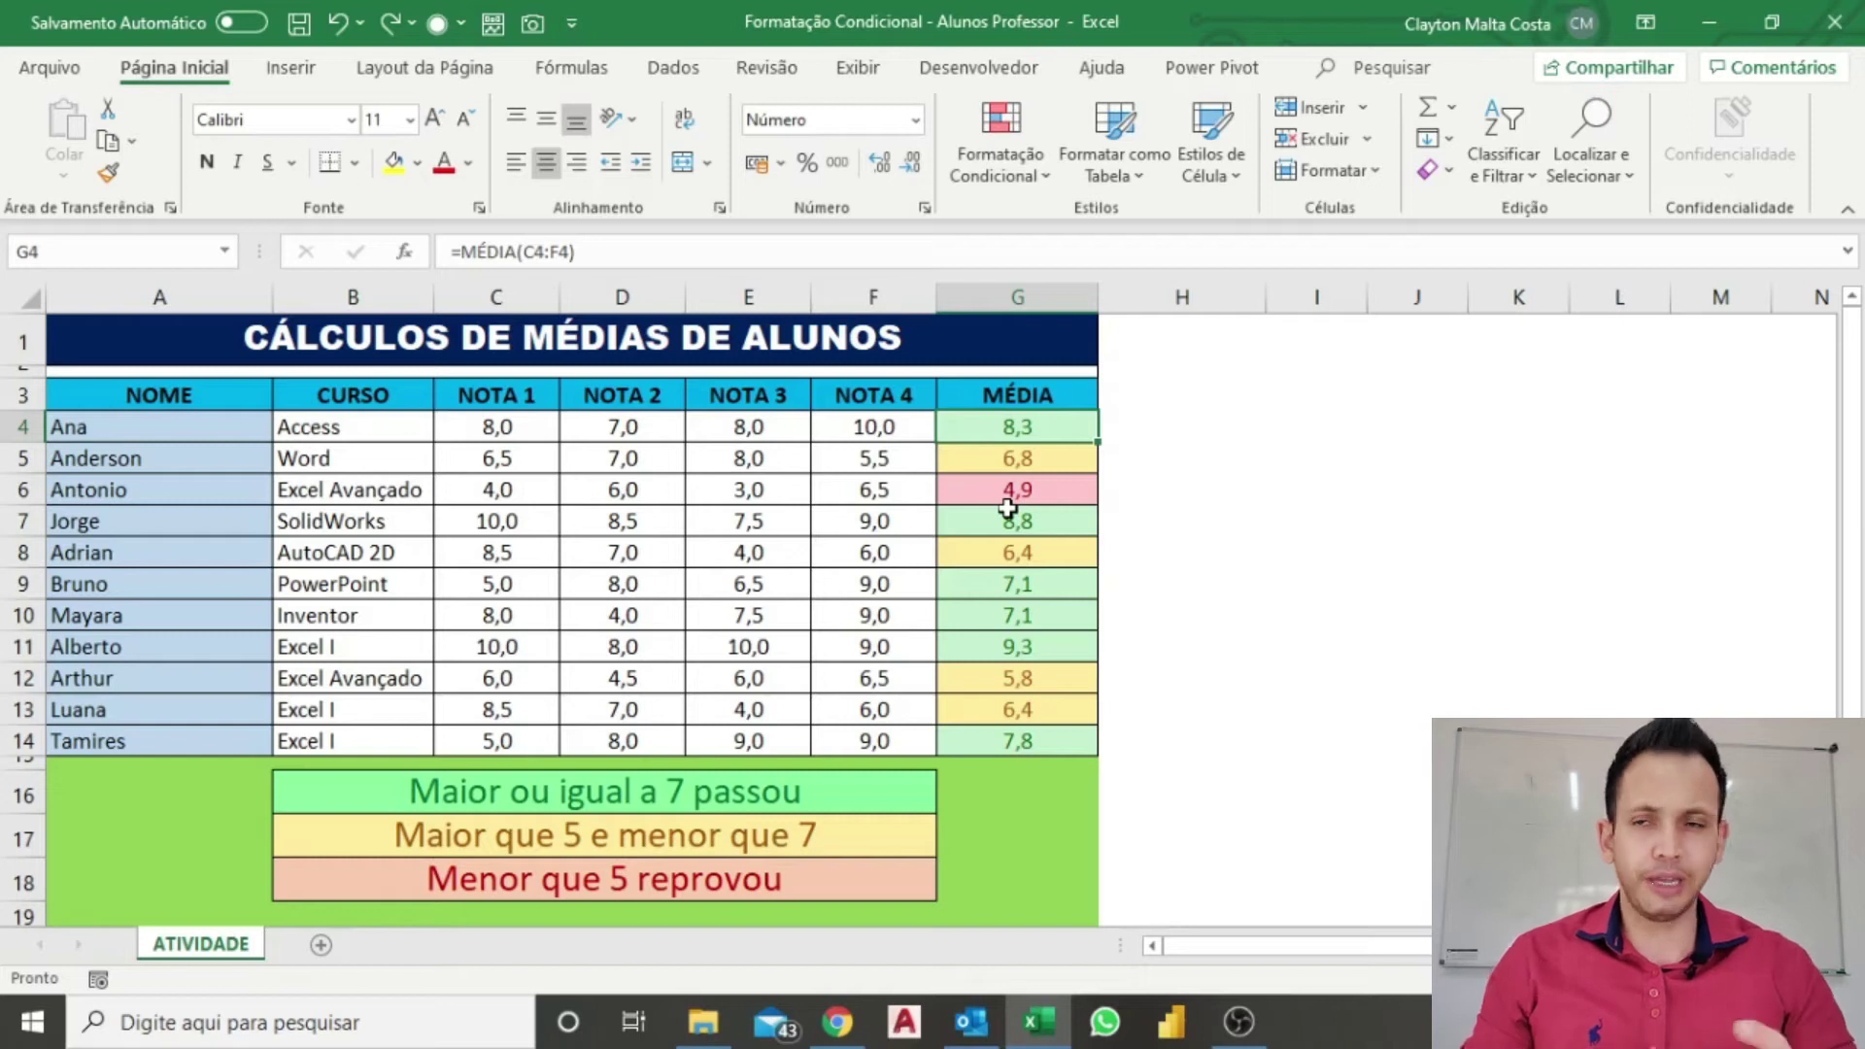
{"action": "left_click", "coordinate": [999, 432]}
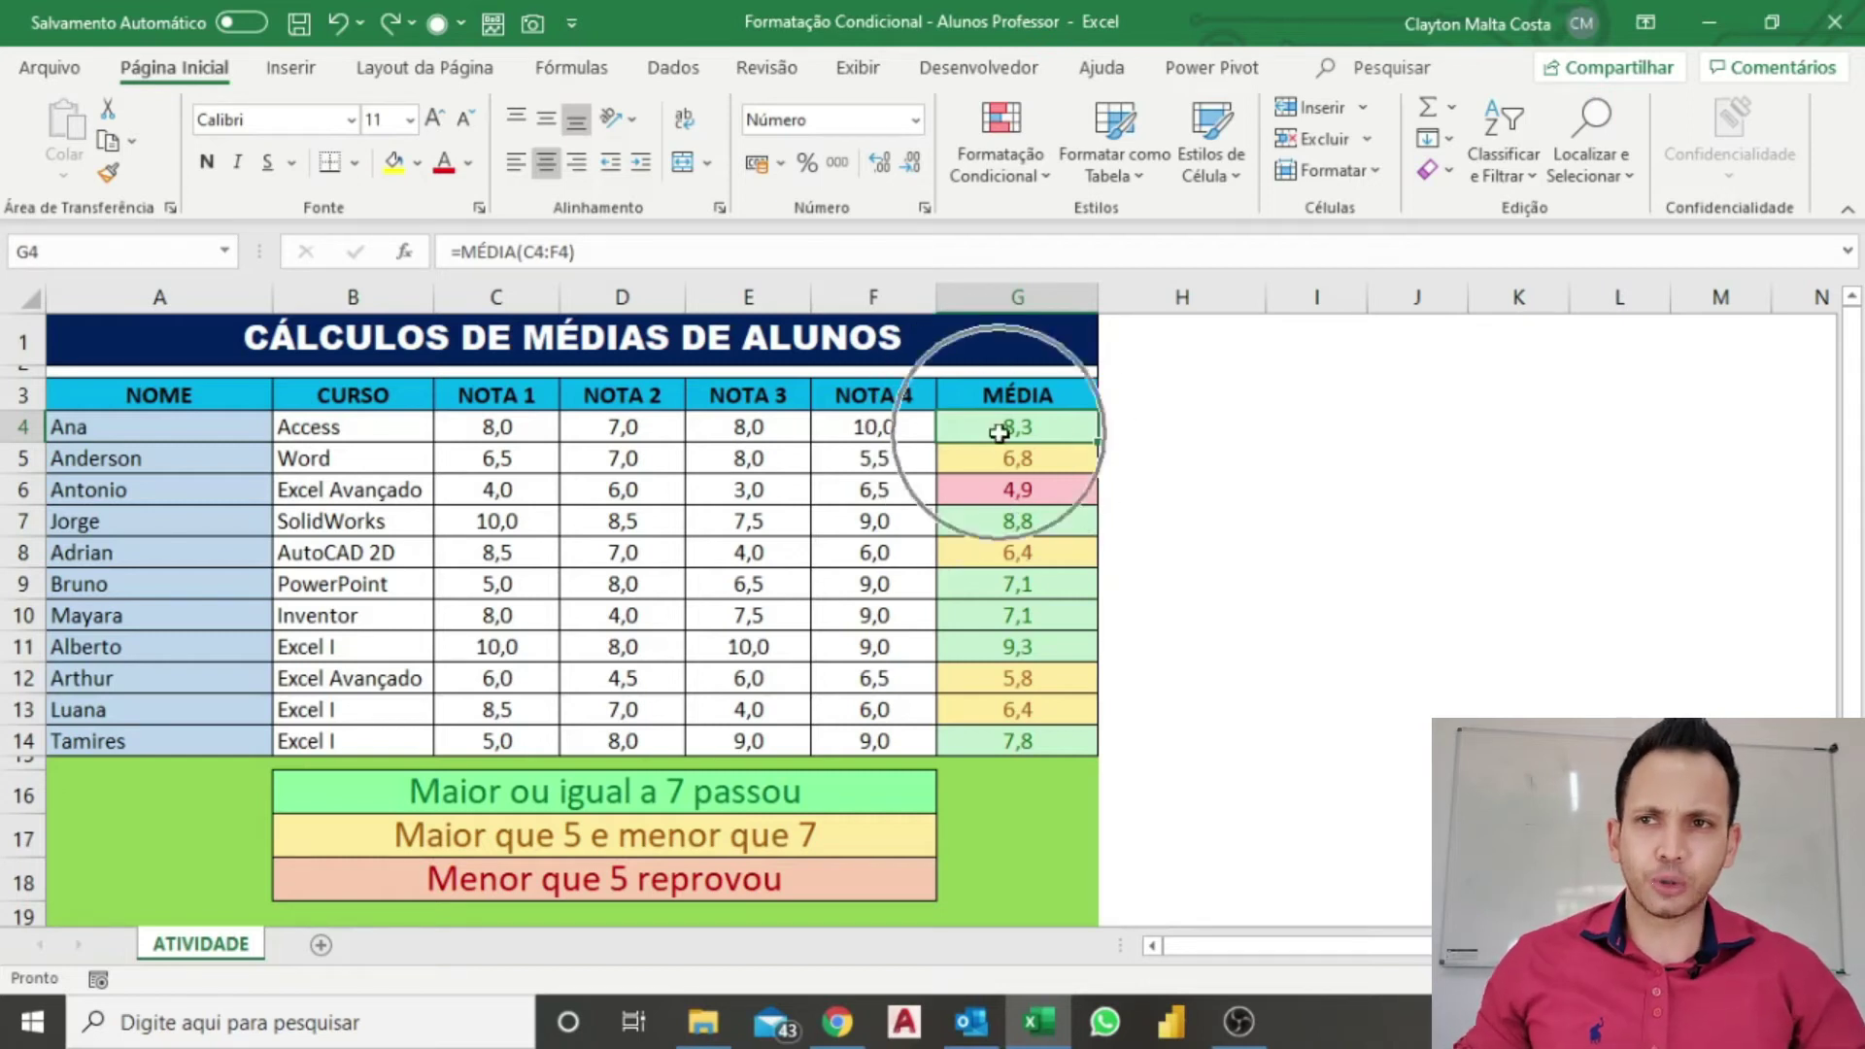
{"action": "left_click_drag", "start_coordinate": [999, 432], "coordinate": [1010, 741]}
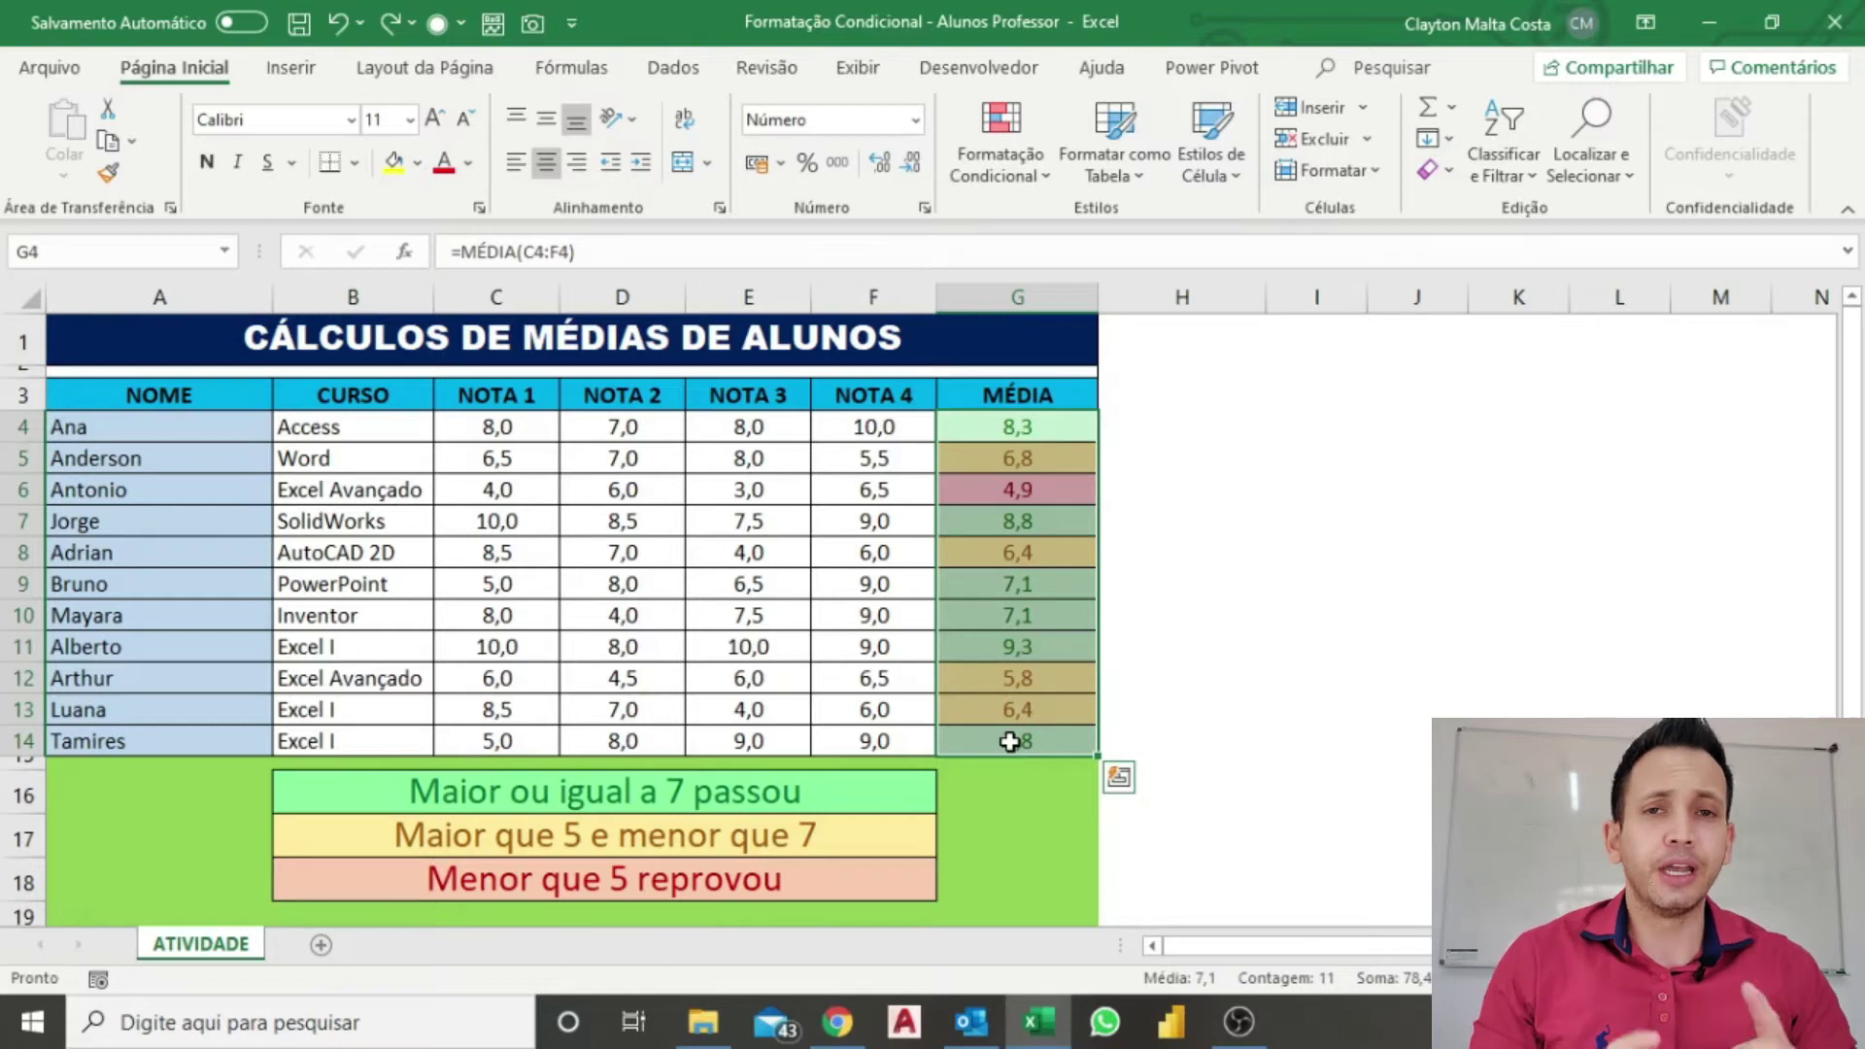
{"action": "left_click", "coordinate": [1010, 144]}
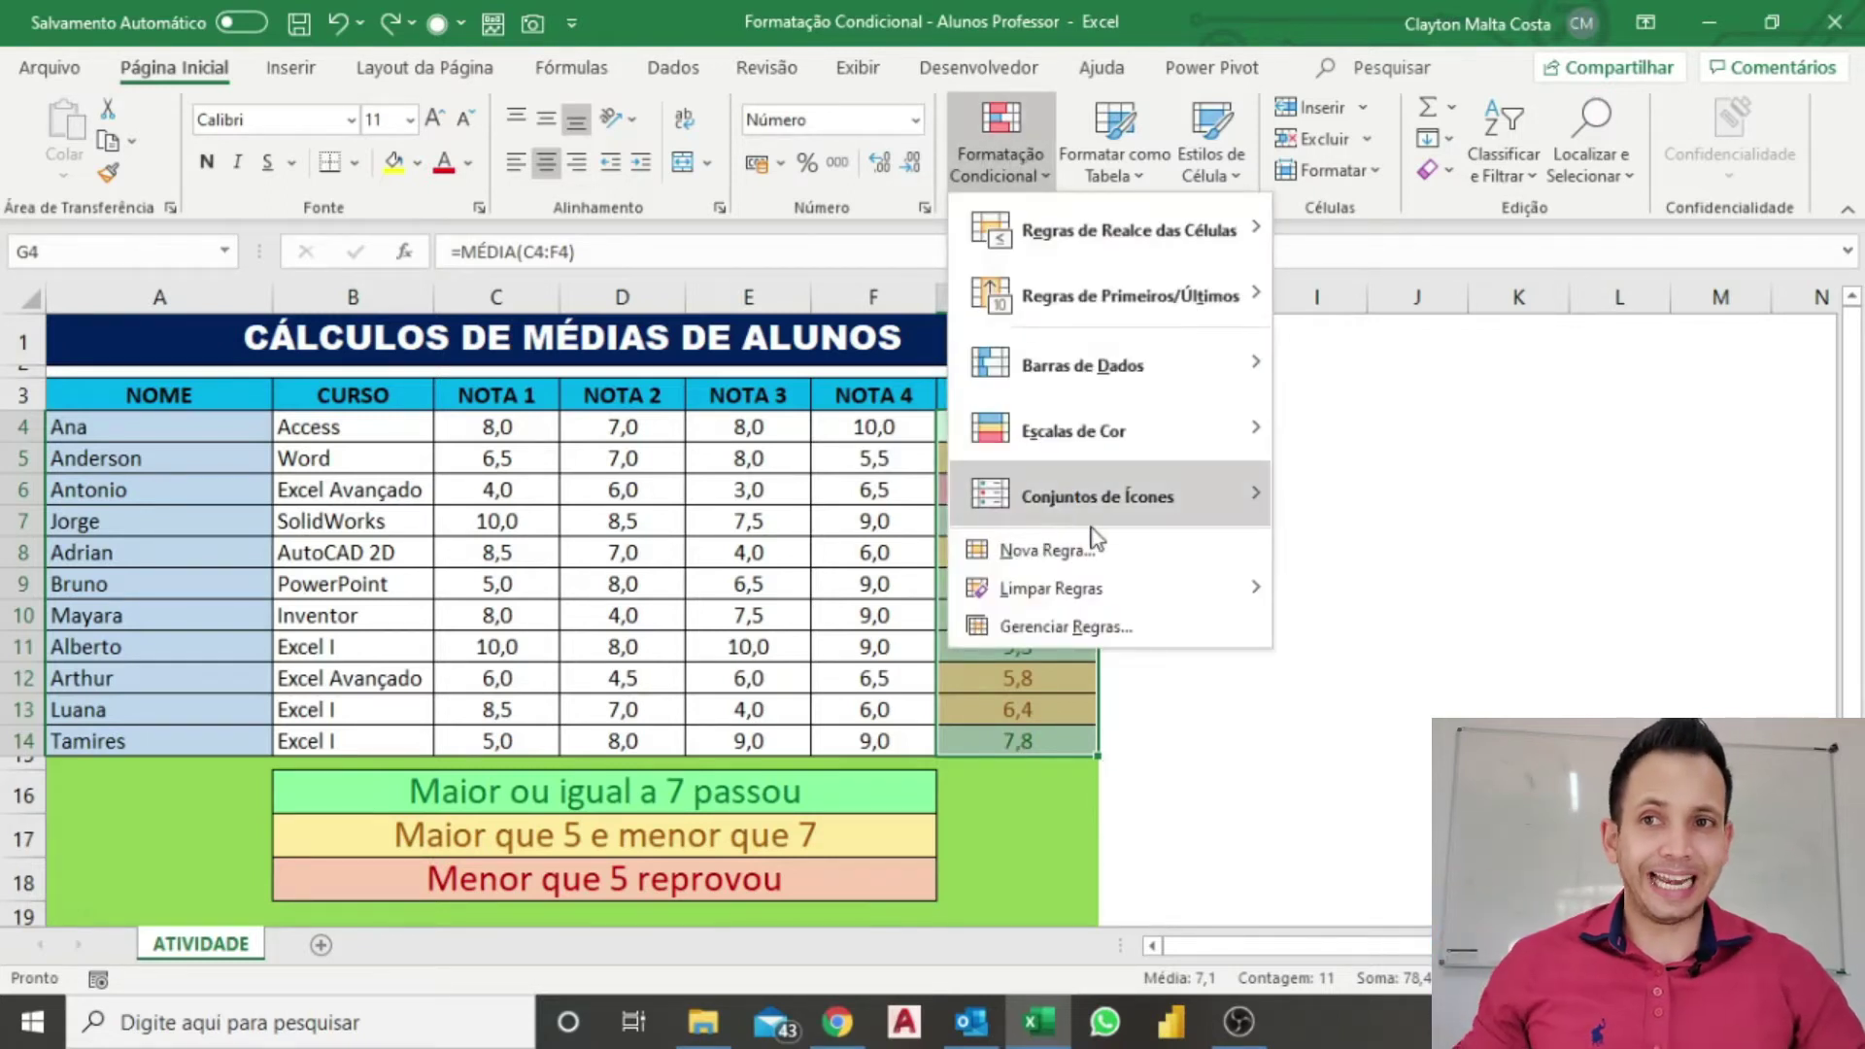
{"action": "mouse_move", "coordinate": [1128, 511]}
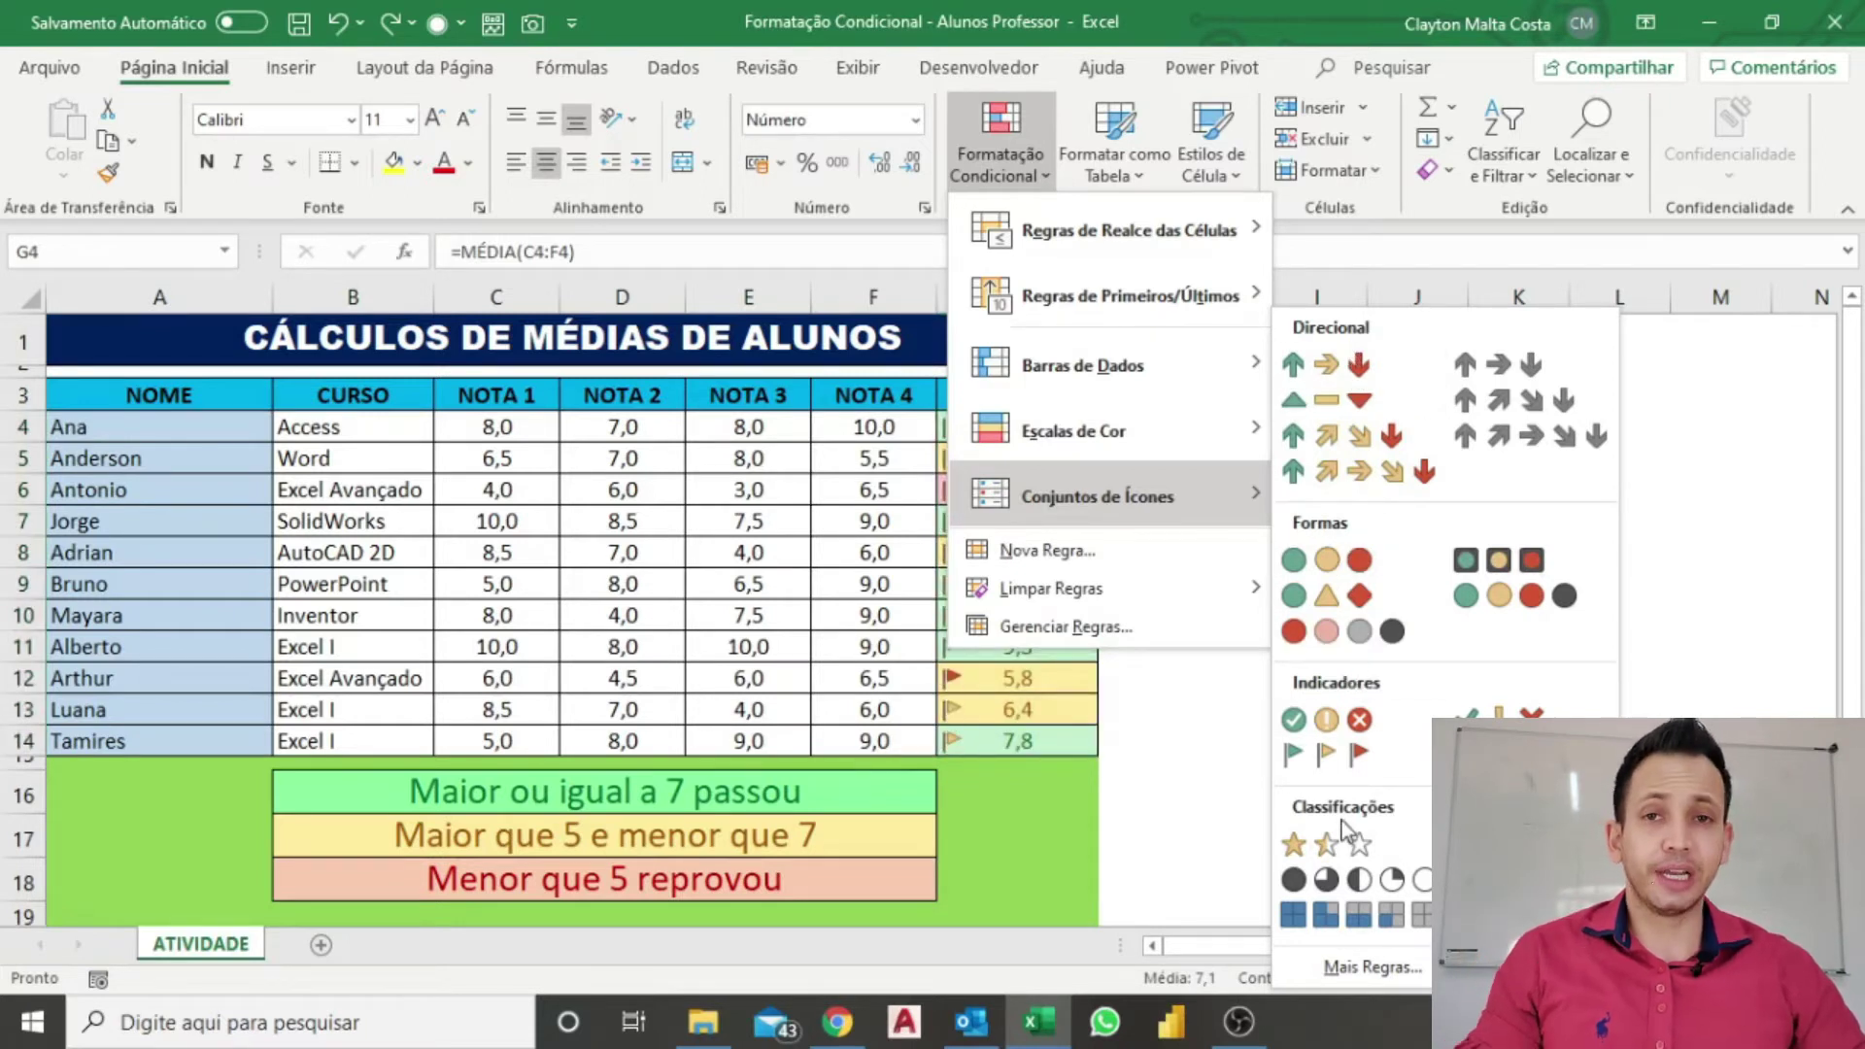
{"action": "left_click", "coordinate": [1330, 408]}
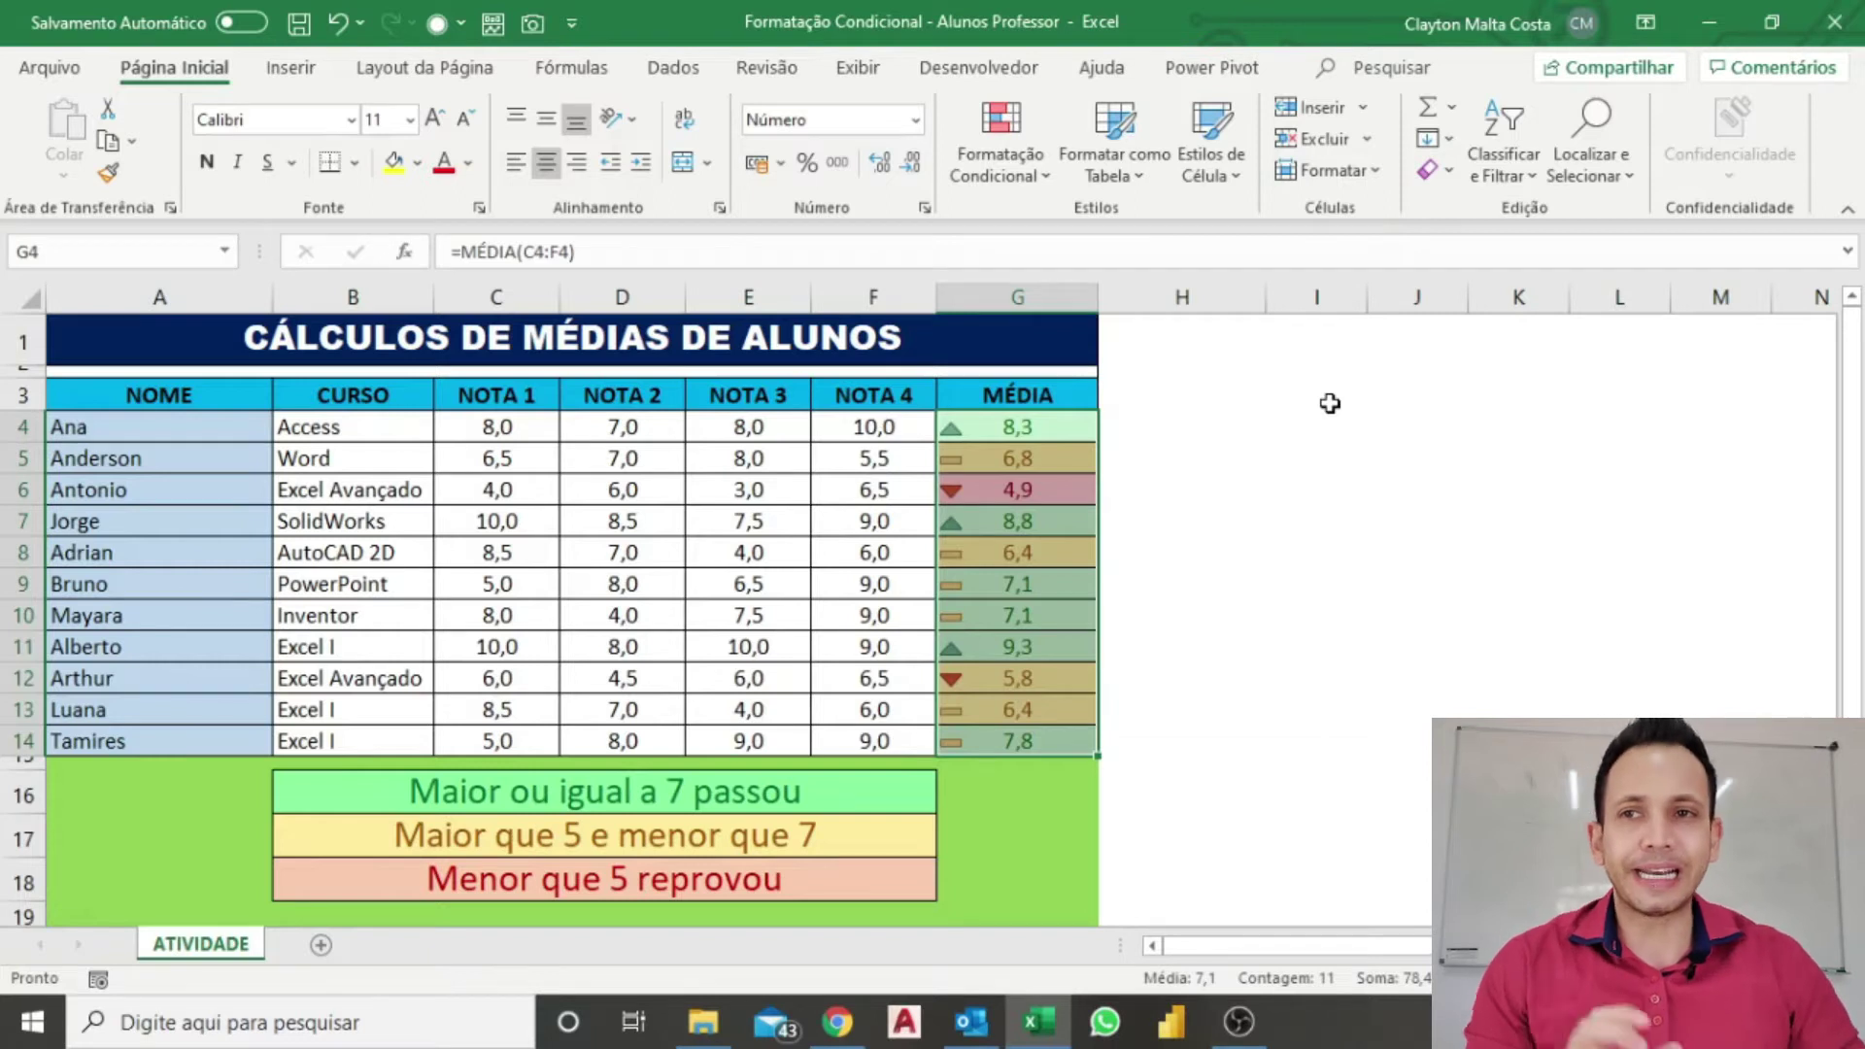
- Compare the icons in the MÉDIA column, especially G9:G10, with the grading criteria listed below the table
{"action": "left_click", "coordinate": [1146, 495]}
{"action": "left_click", "coordinate": [1061, 437]}
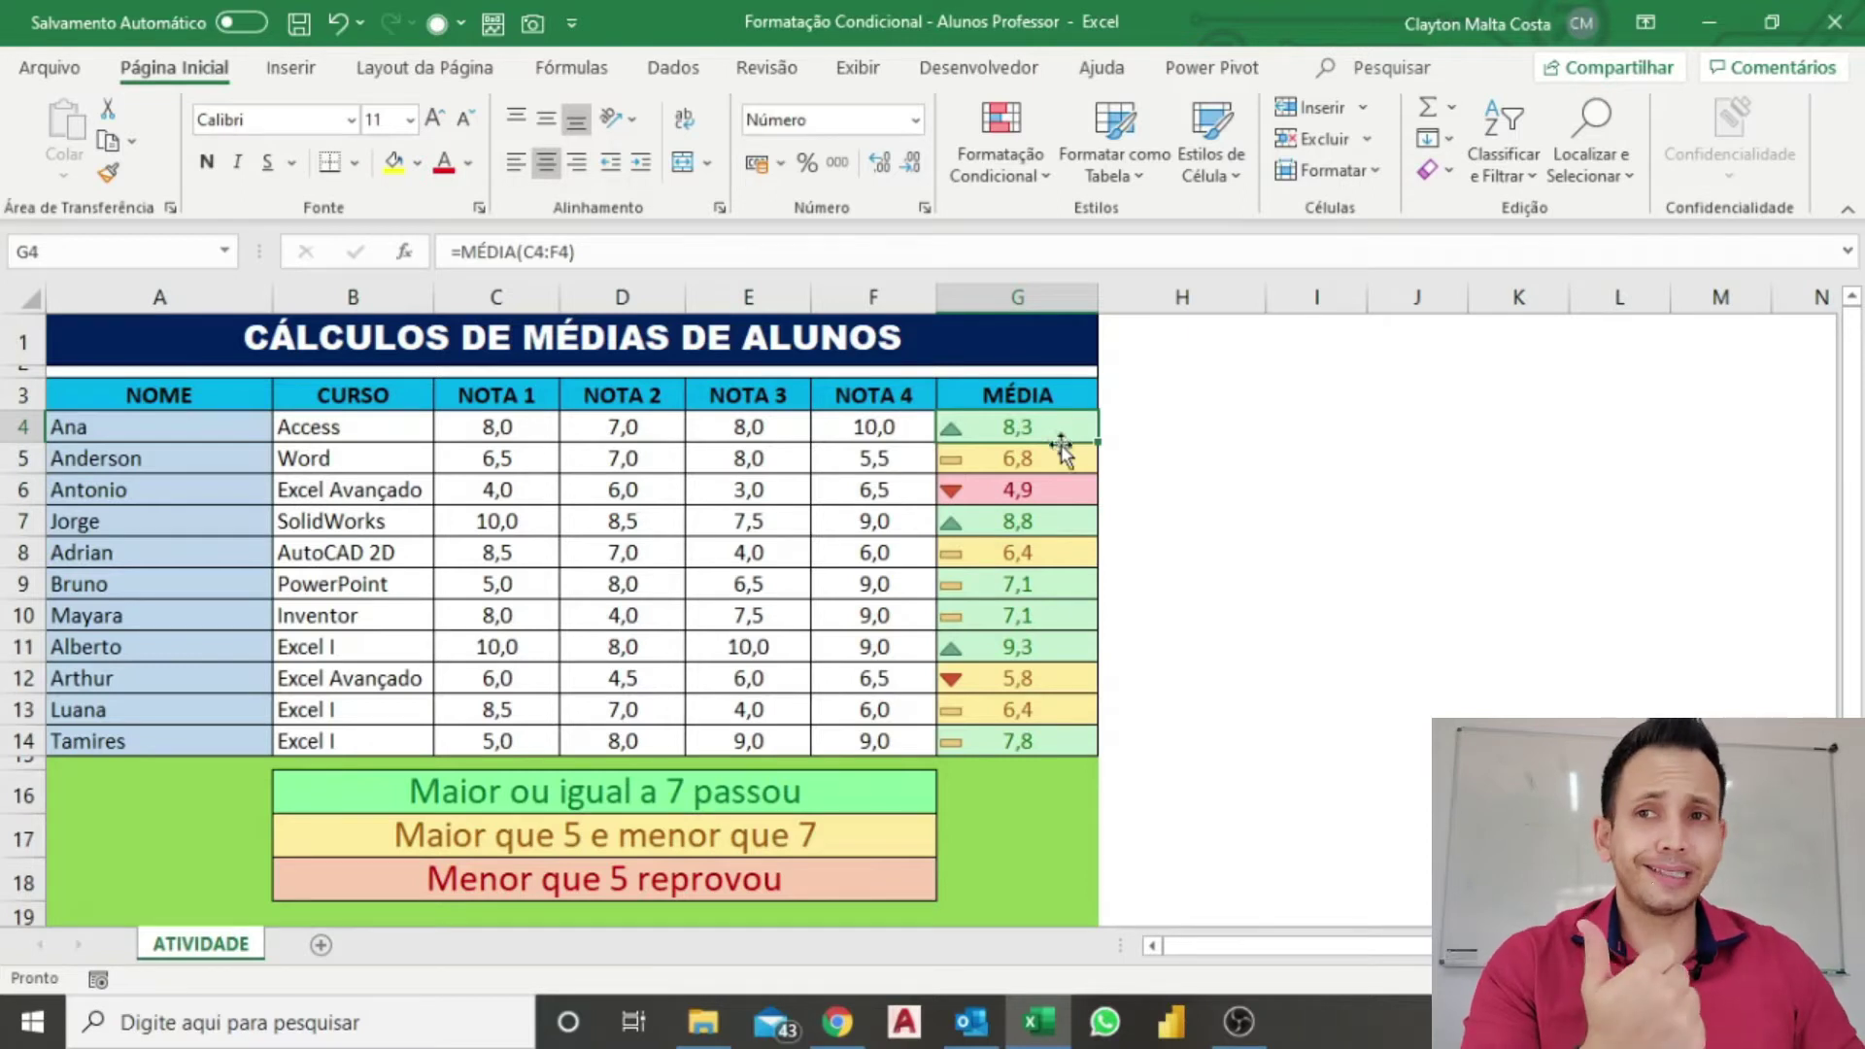
{"action": "left_click", "coordinate": [1057, 454]}
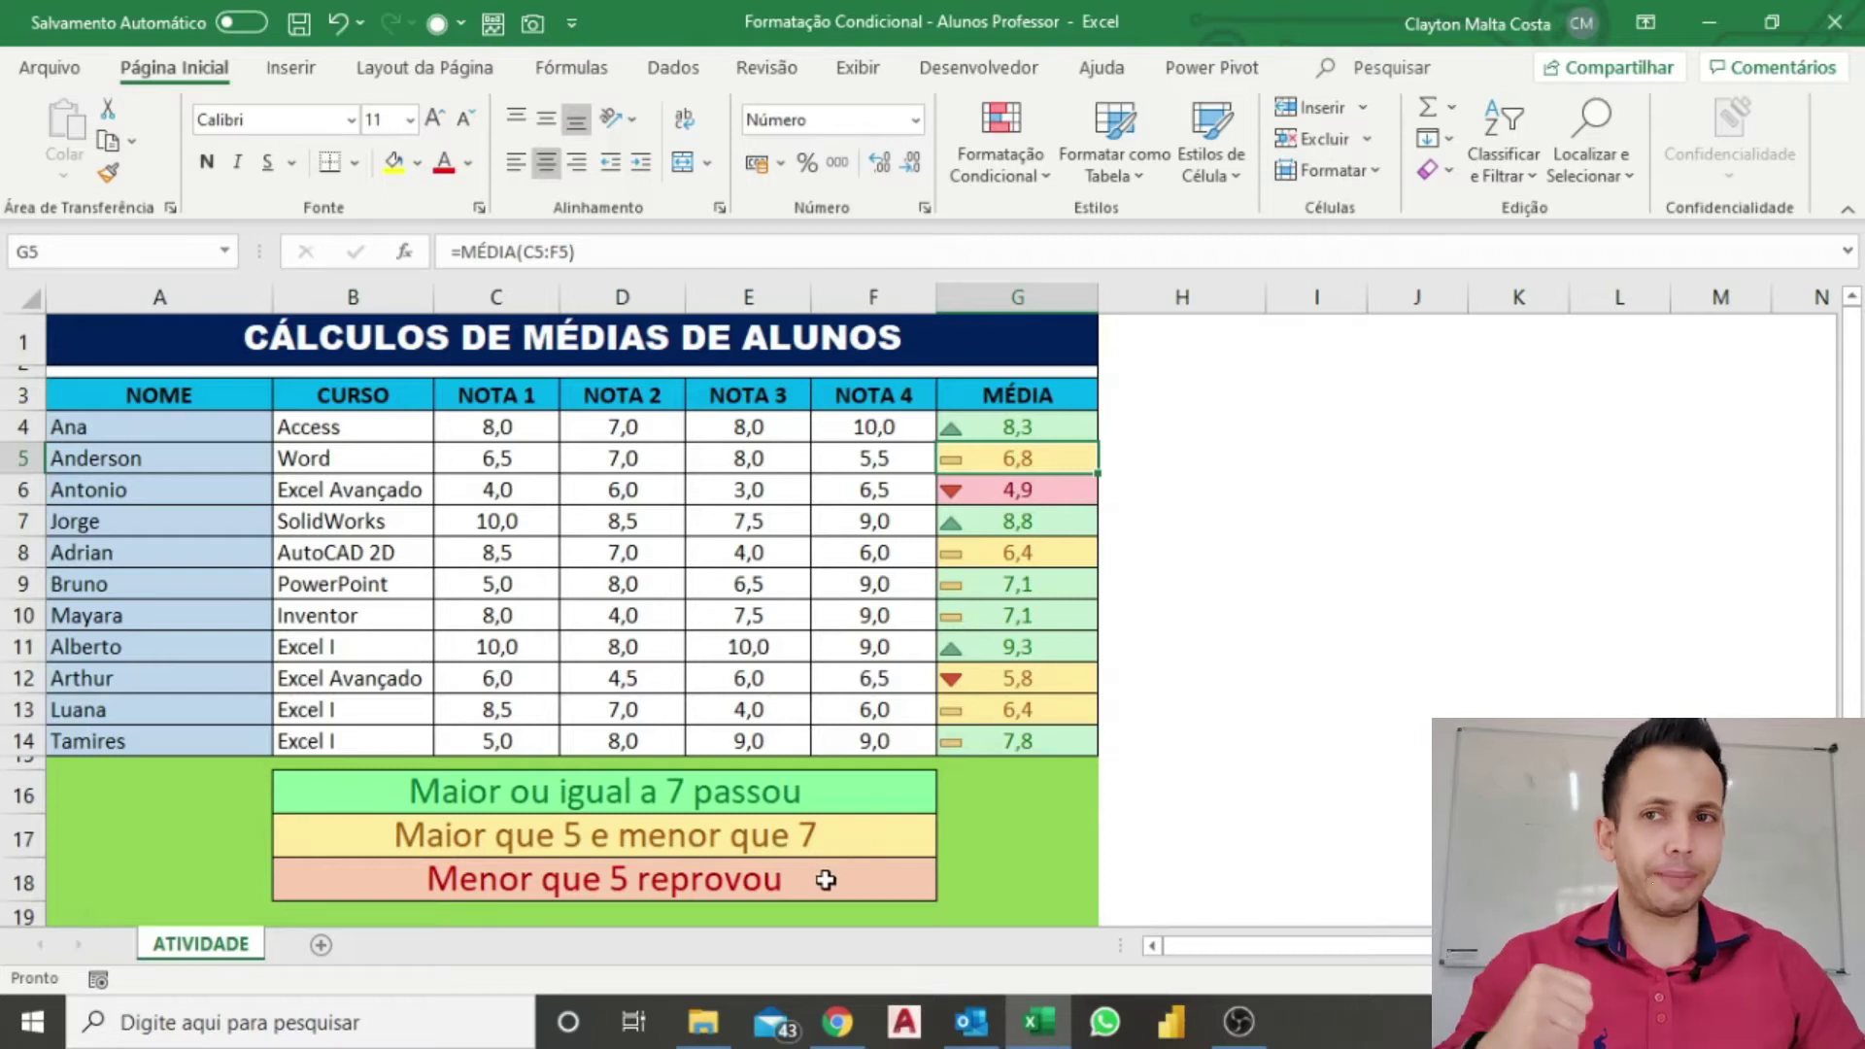
{"action": "left_click", "coordinate": [1034, 598]}
{"action": "left_click_drag", "start_coordinate": [1035, 598], "coordinate": [1035, 609]}
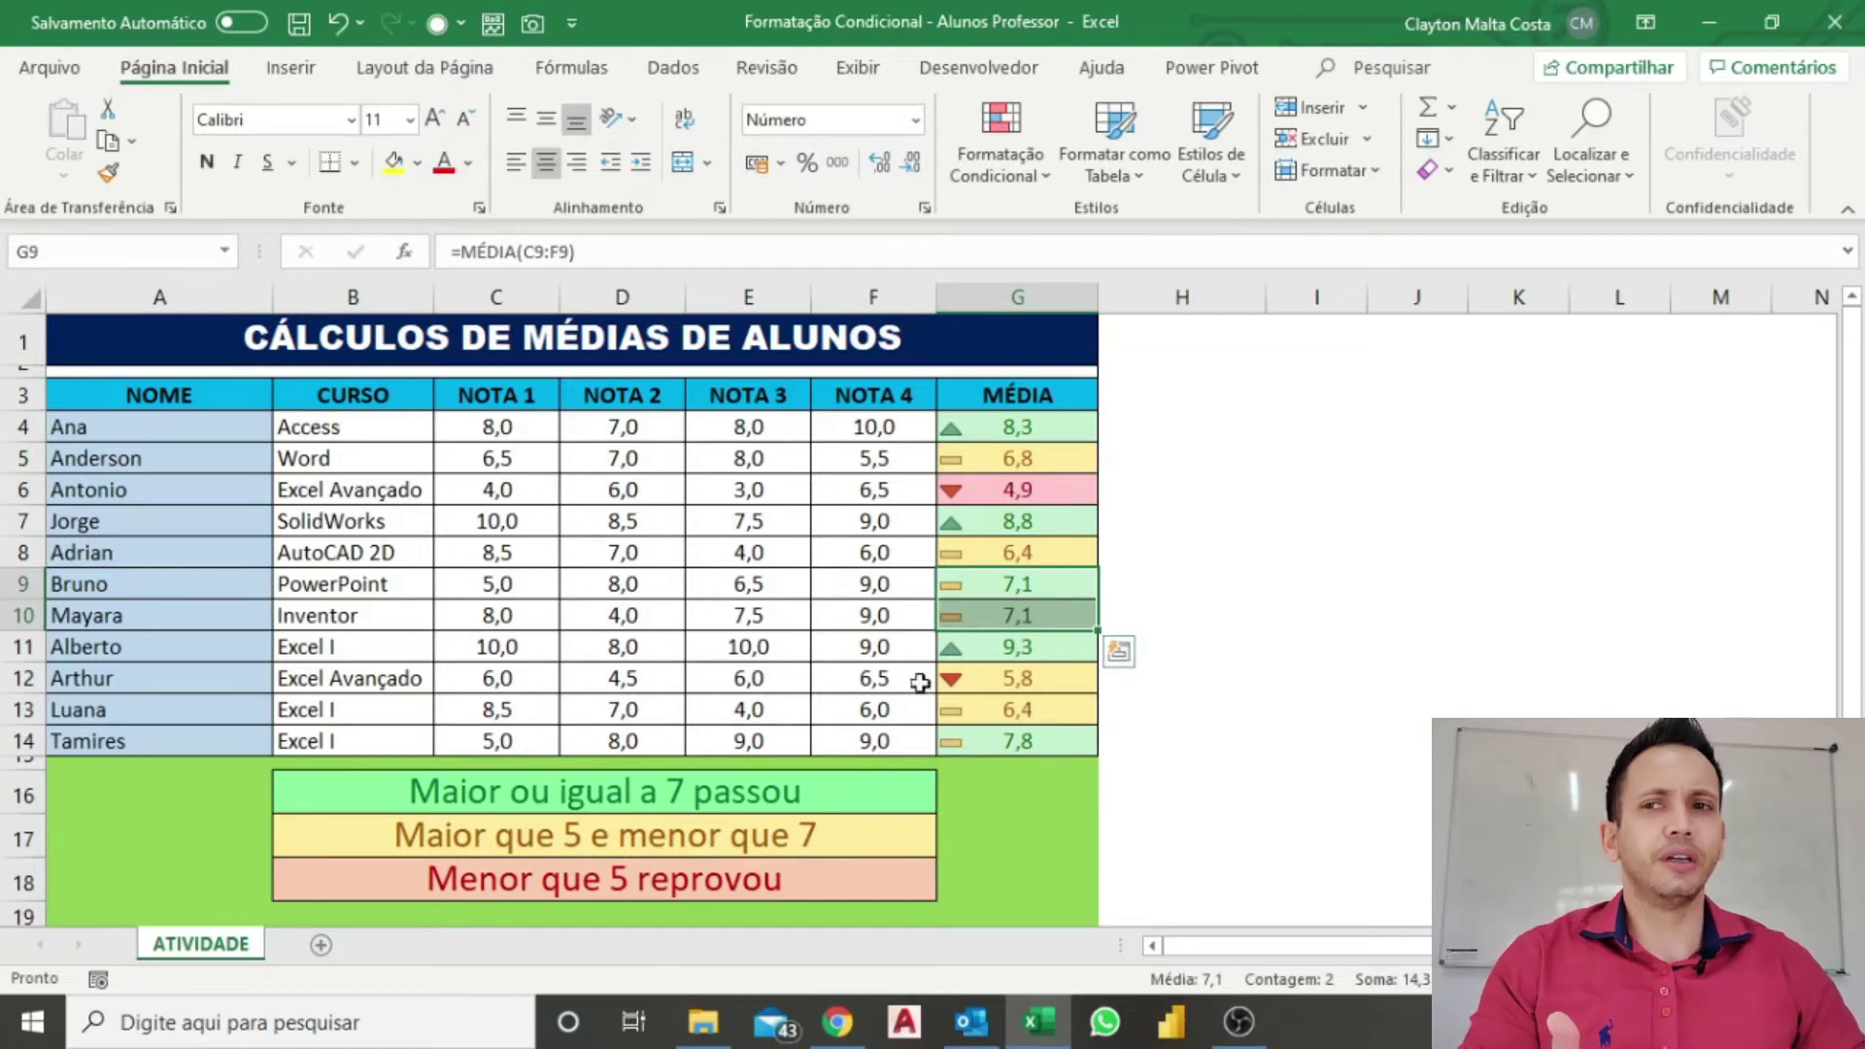
{"action": "left_click_drag", "start_coordinate": [1025, 589], "coordinate": [1047, 613]}
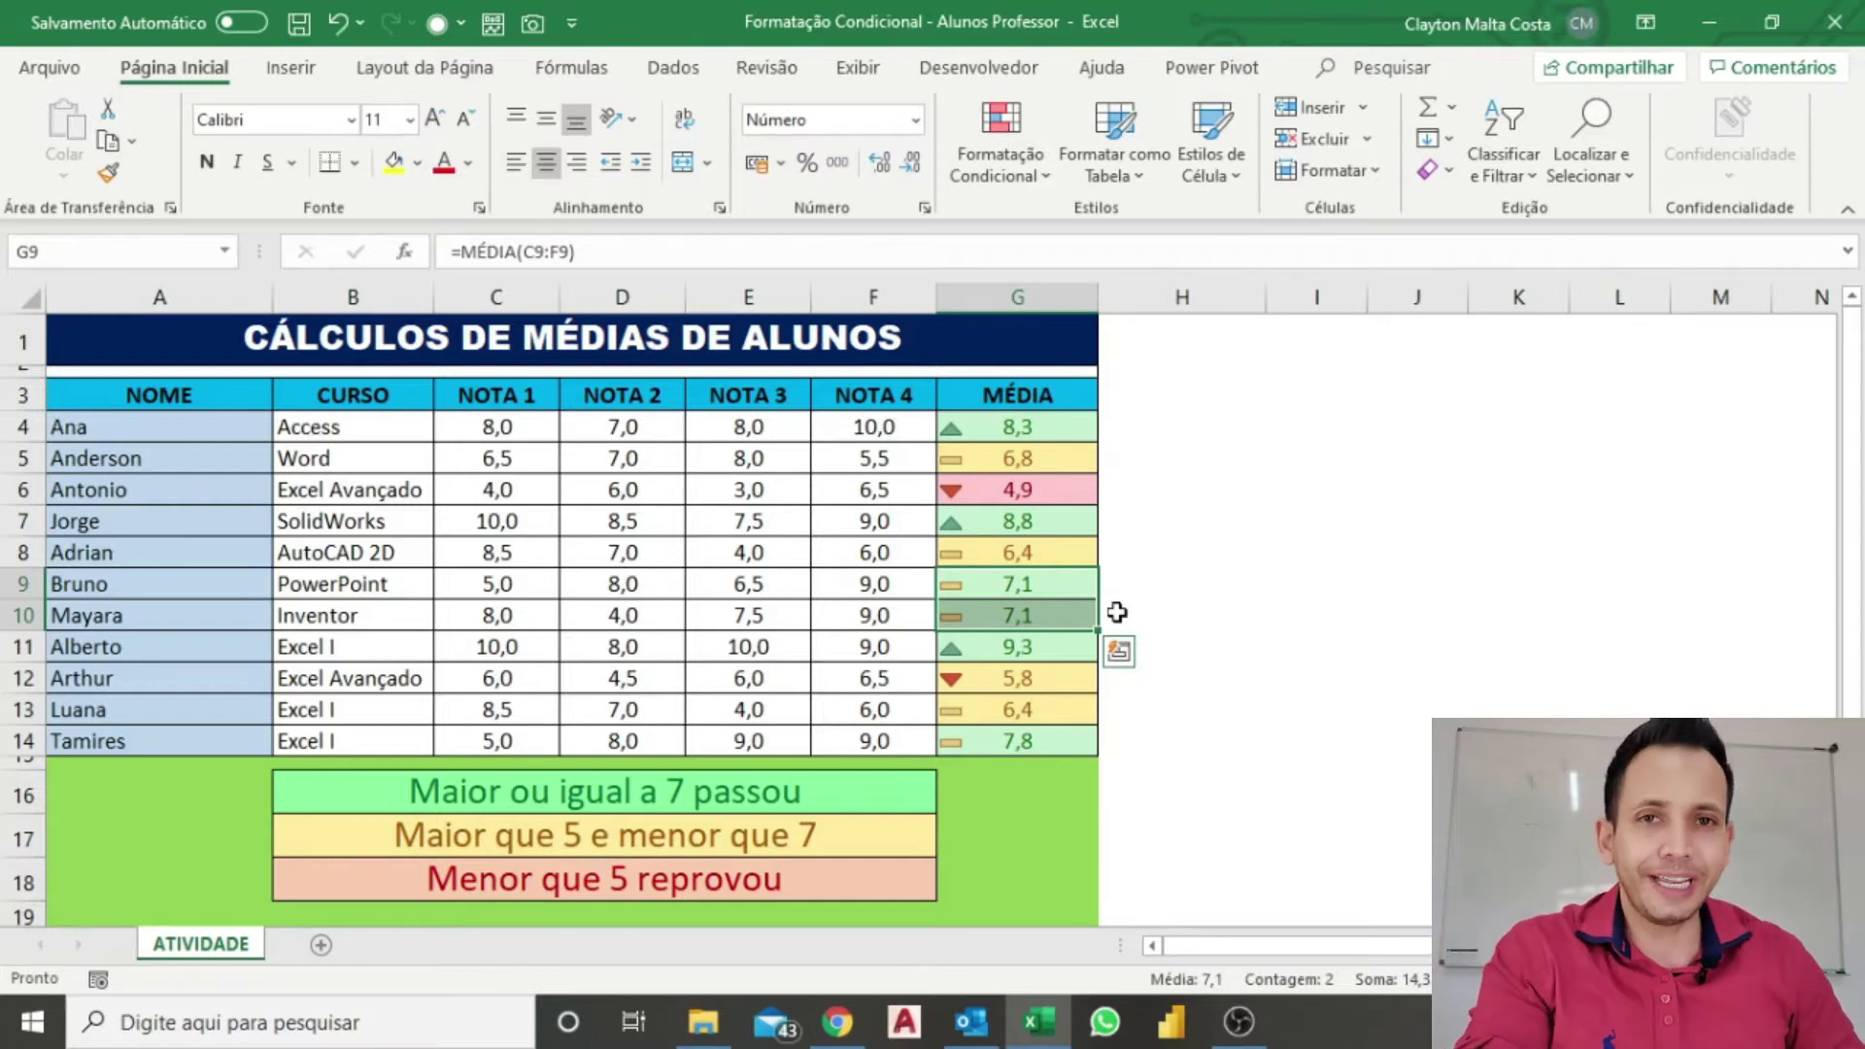
{"action": "left_click", "coordinate": [1104, 459]}
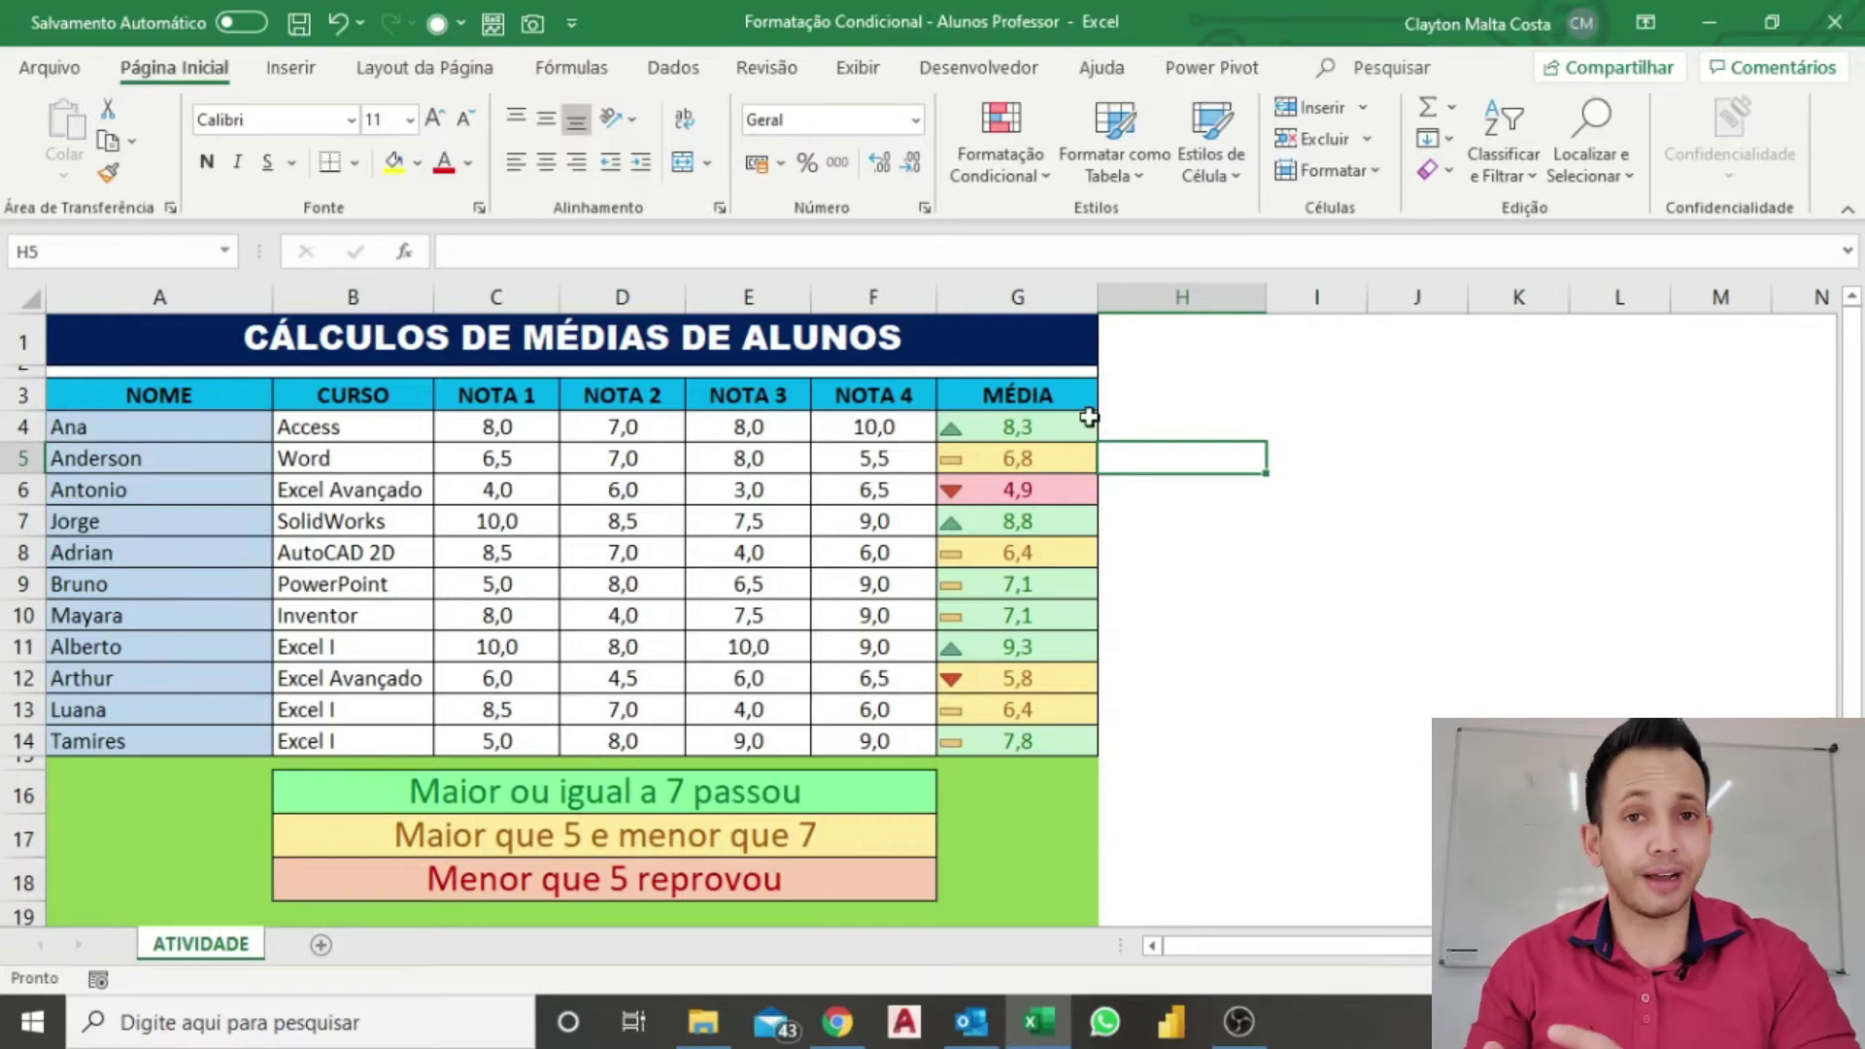
- Open the Conjunto de Ícones rule applied to G4:G14 for editing in the conditional formatting rules manager
{"action": "left_click_drag", "start_coordinate": [1078, 428], "coordinate": [1033, 743]}
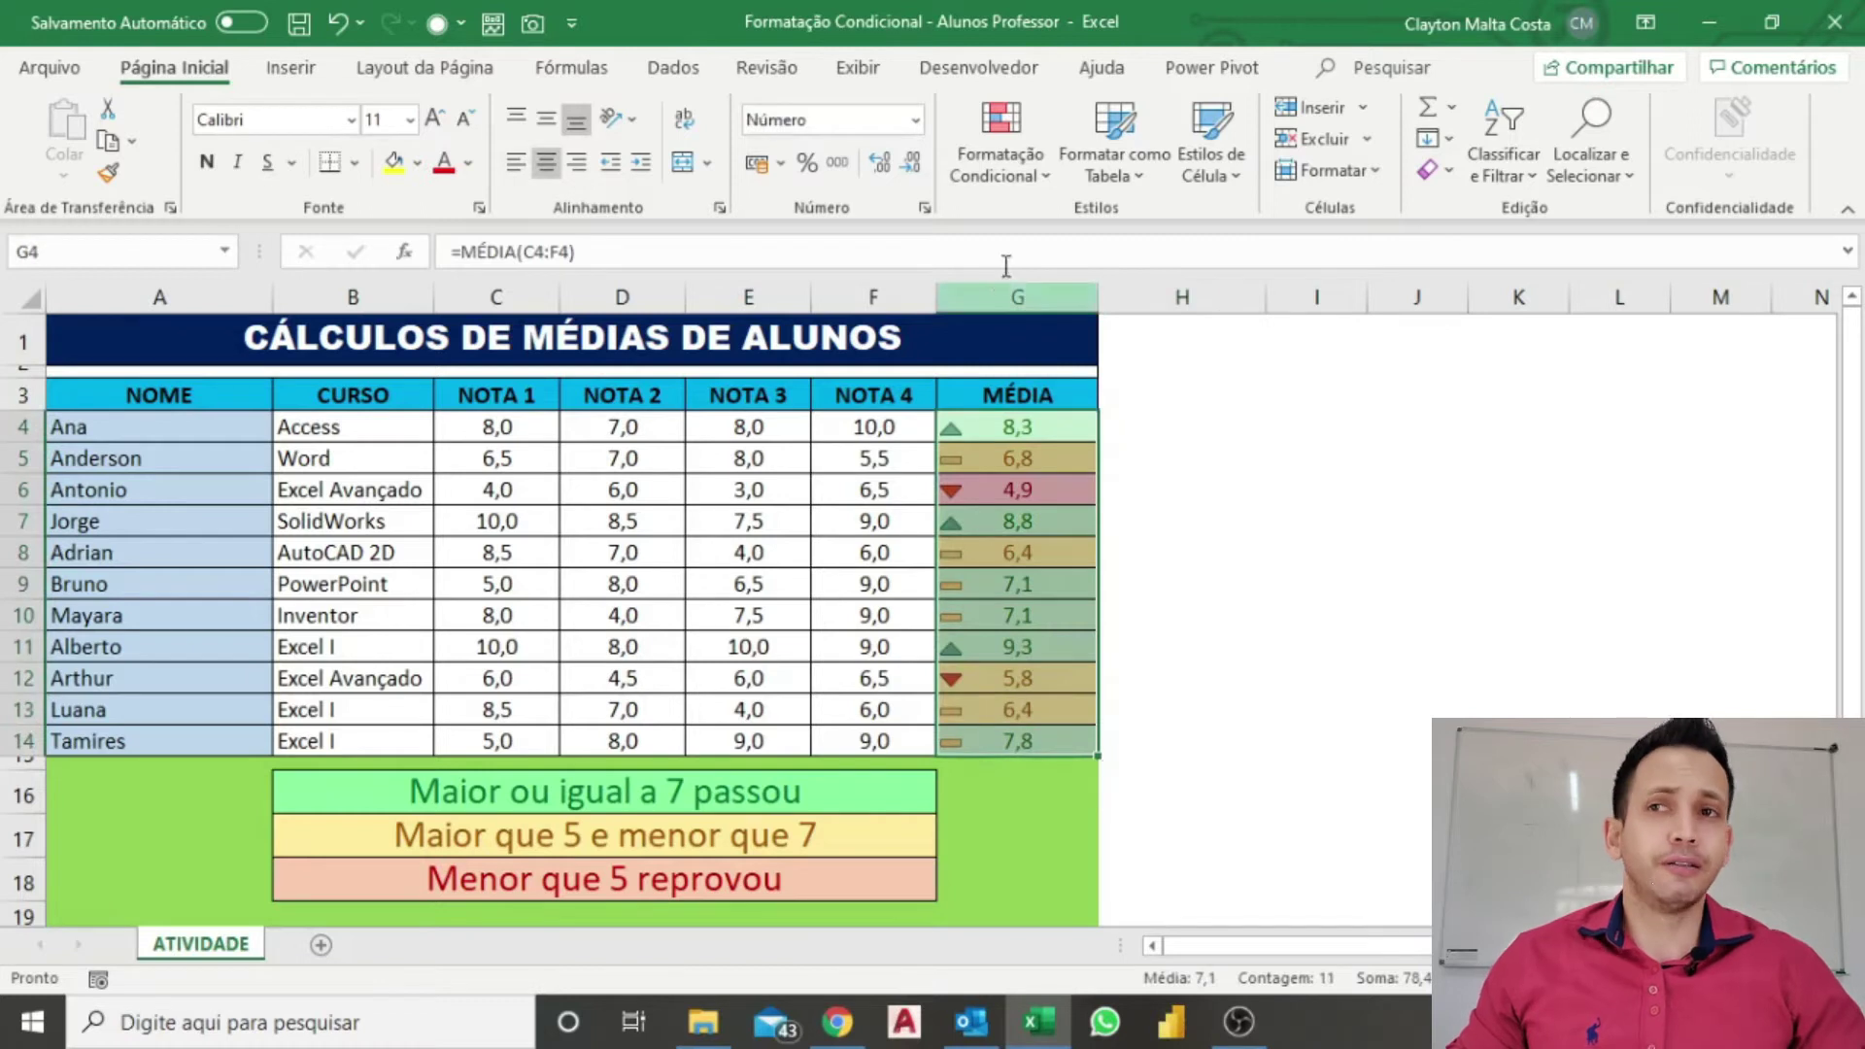
{"action": "left_click", "coordinate": [1021, 180]}
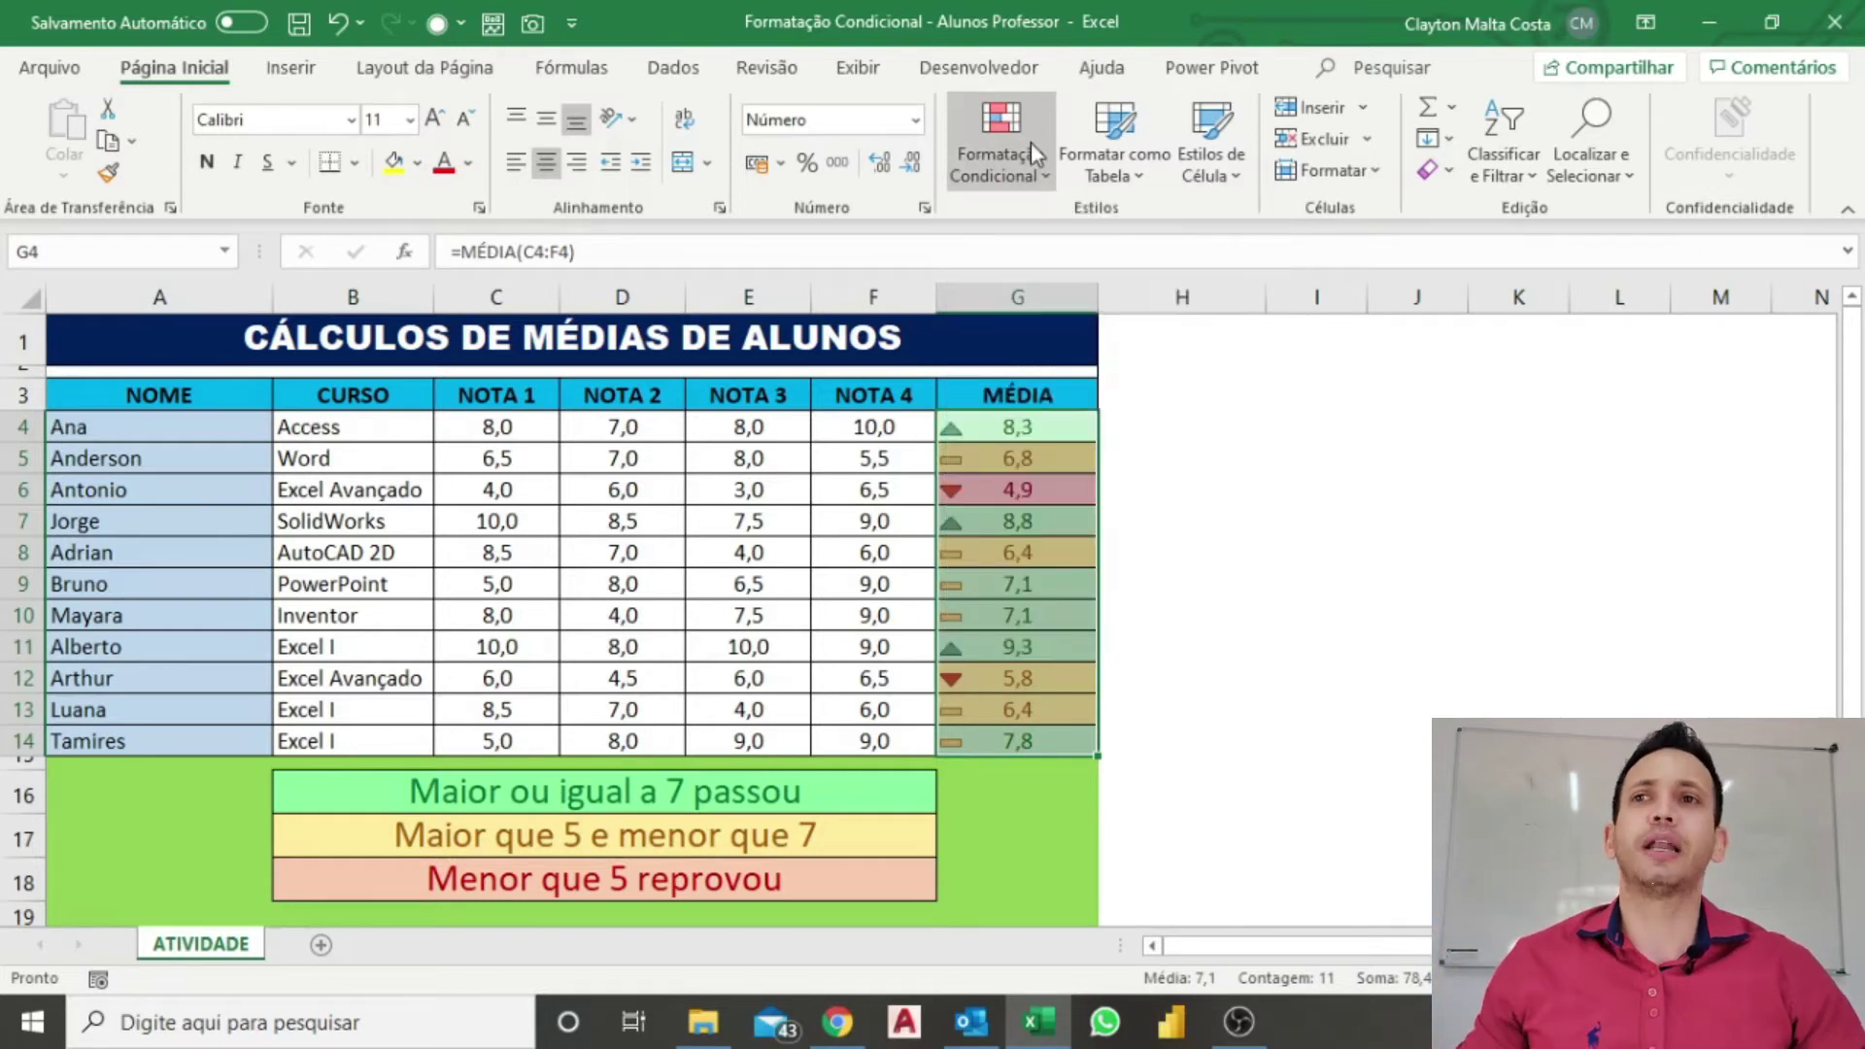
{"action": "left_click", "coordinate": [1029, 142]}
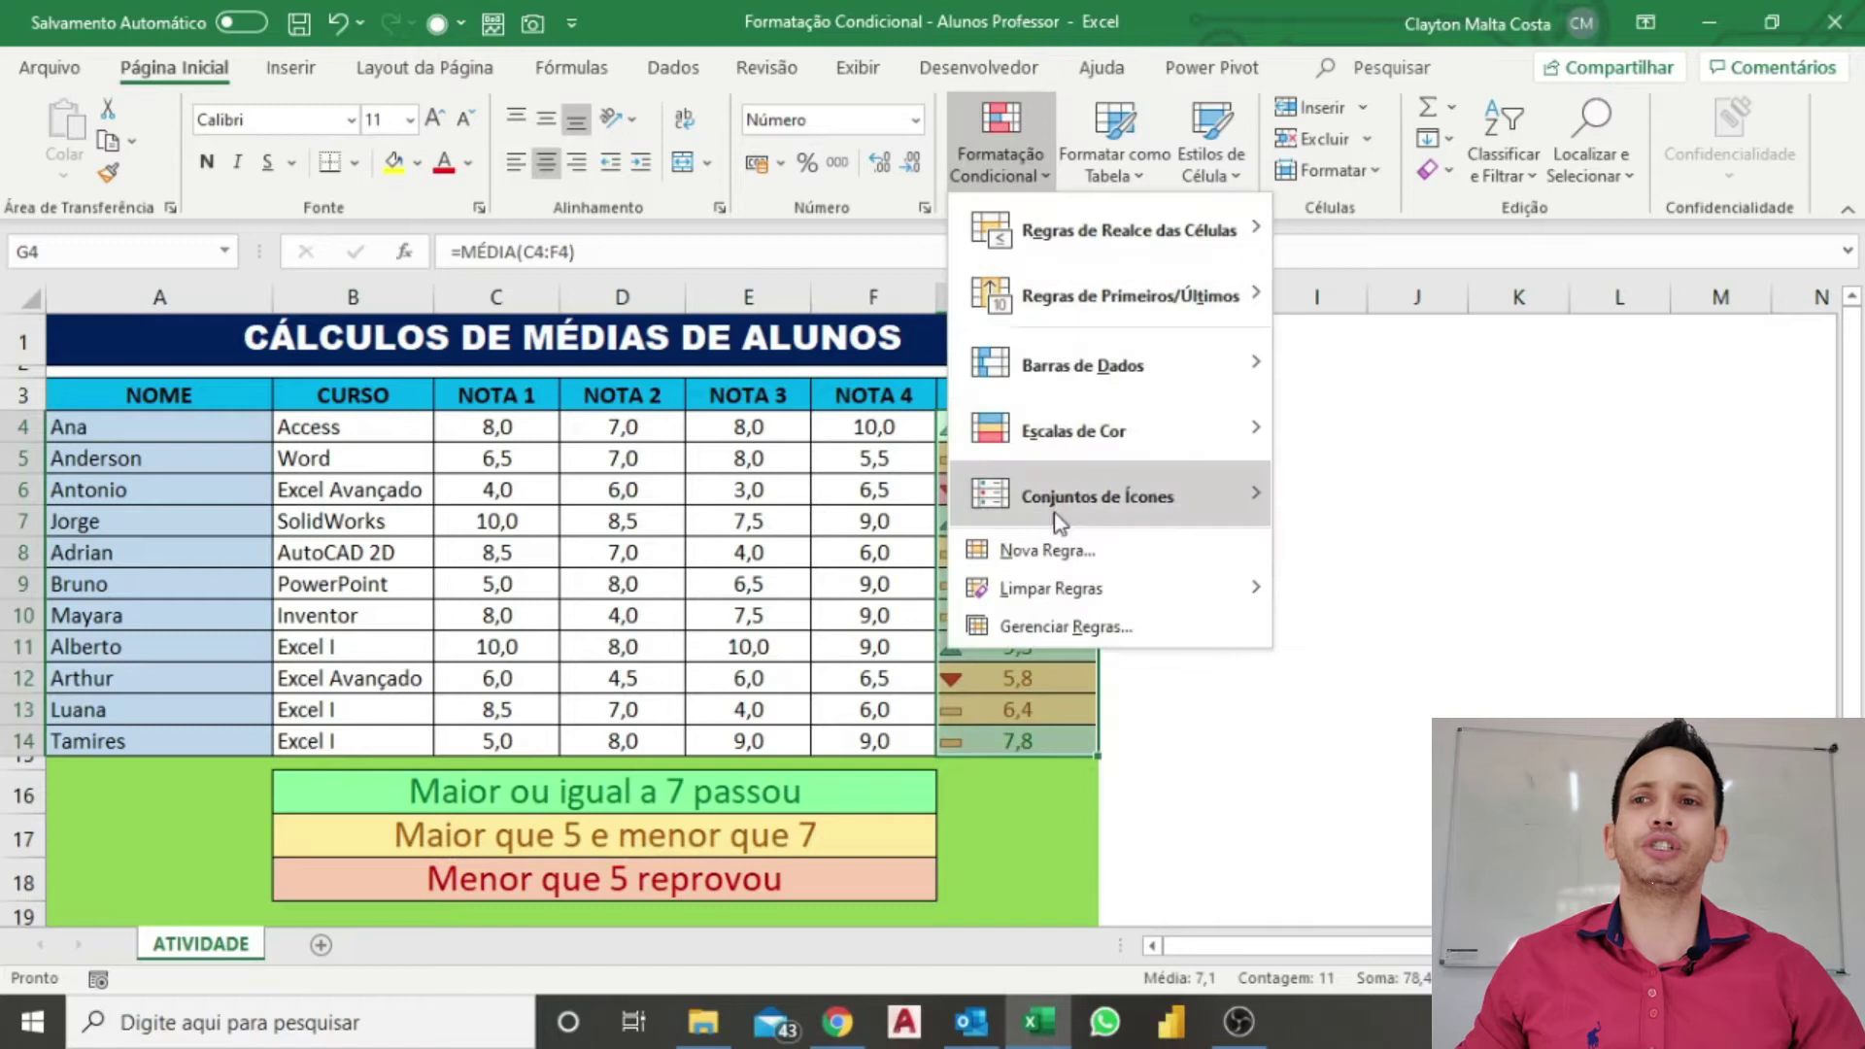
{"action": "left_click", "coordinate": [1045, 627]}
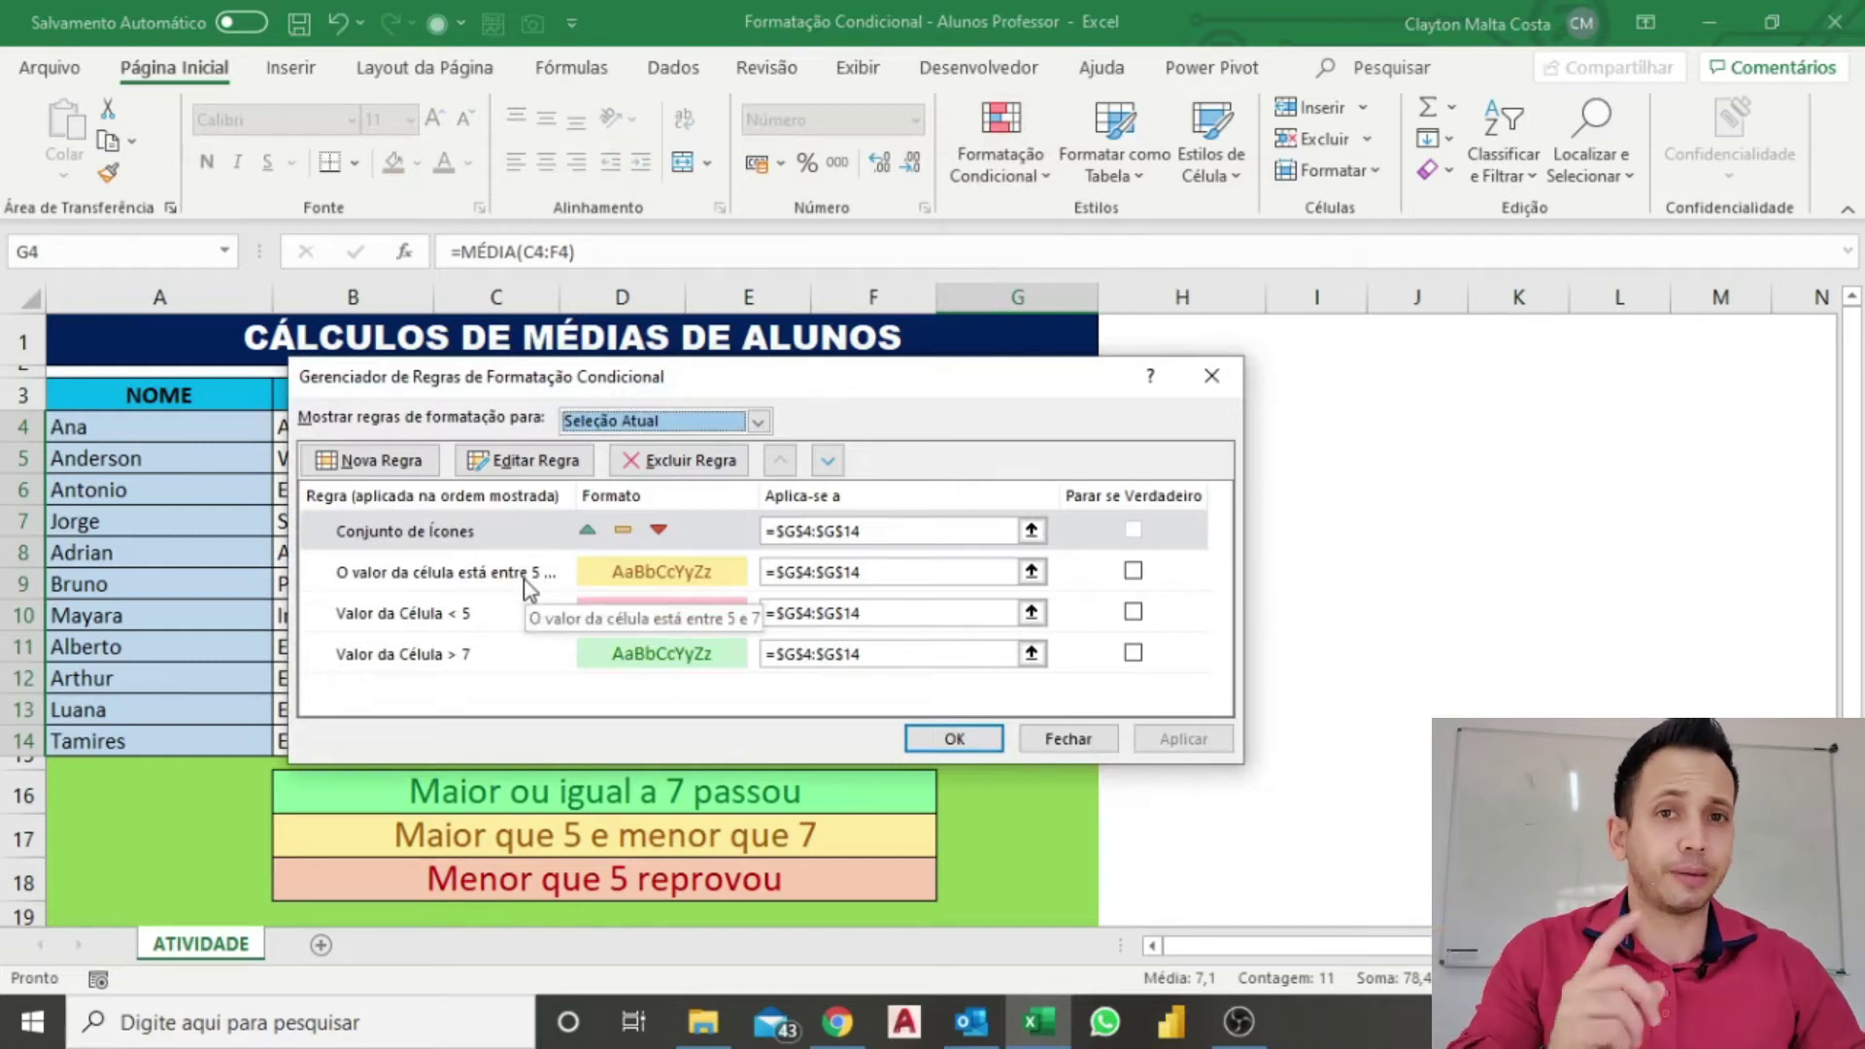
{"action": "left_click", "coordinate": [460, 536]}
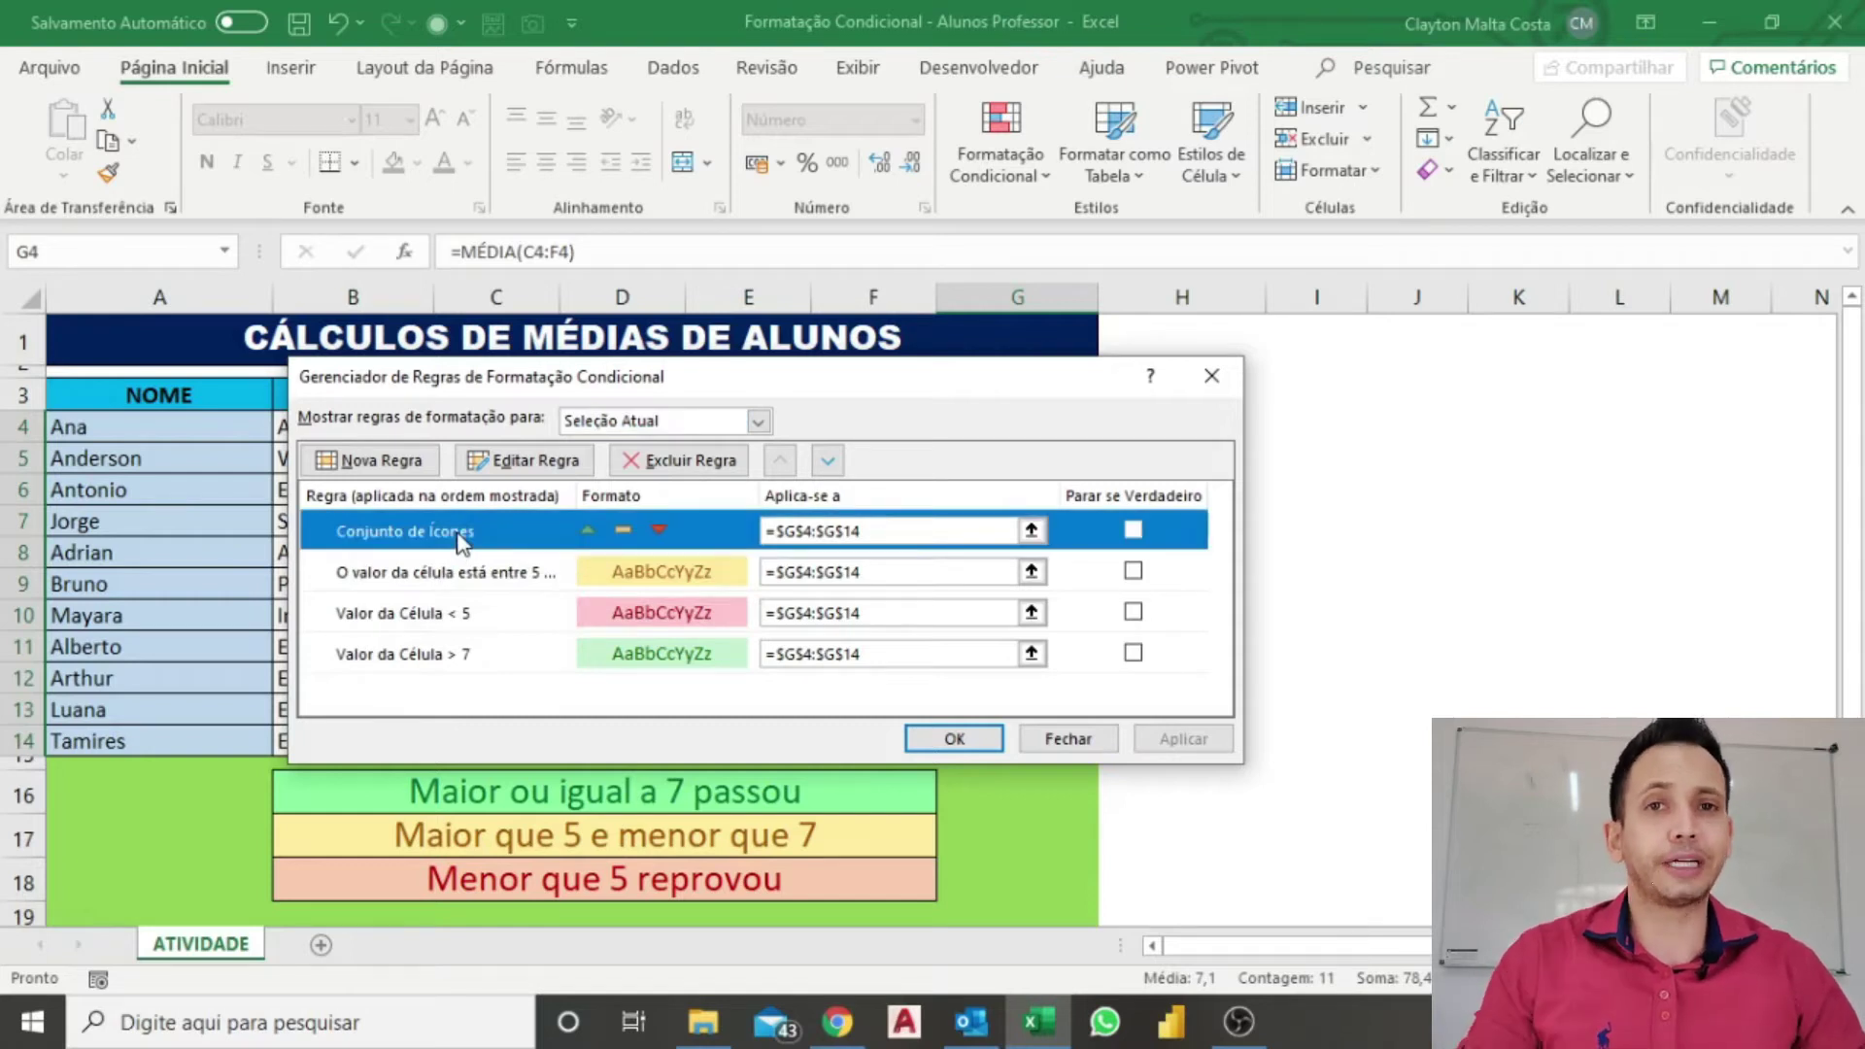
{"action": "left_click", "coordinate": [530, 470]}
- Change the type of both icon thresholds to Número
{"action": "left_click_drag", "start_coordinate": [709, 281], "coordinate": [833, 155]}
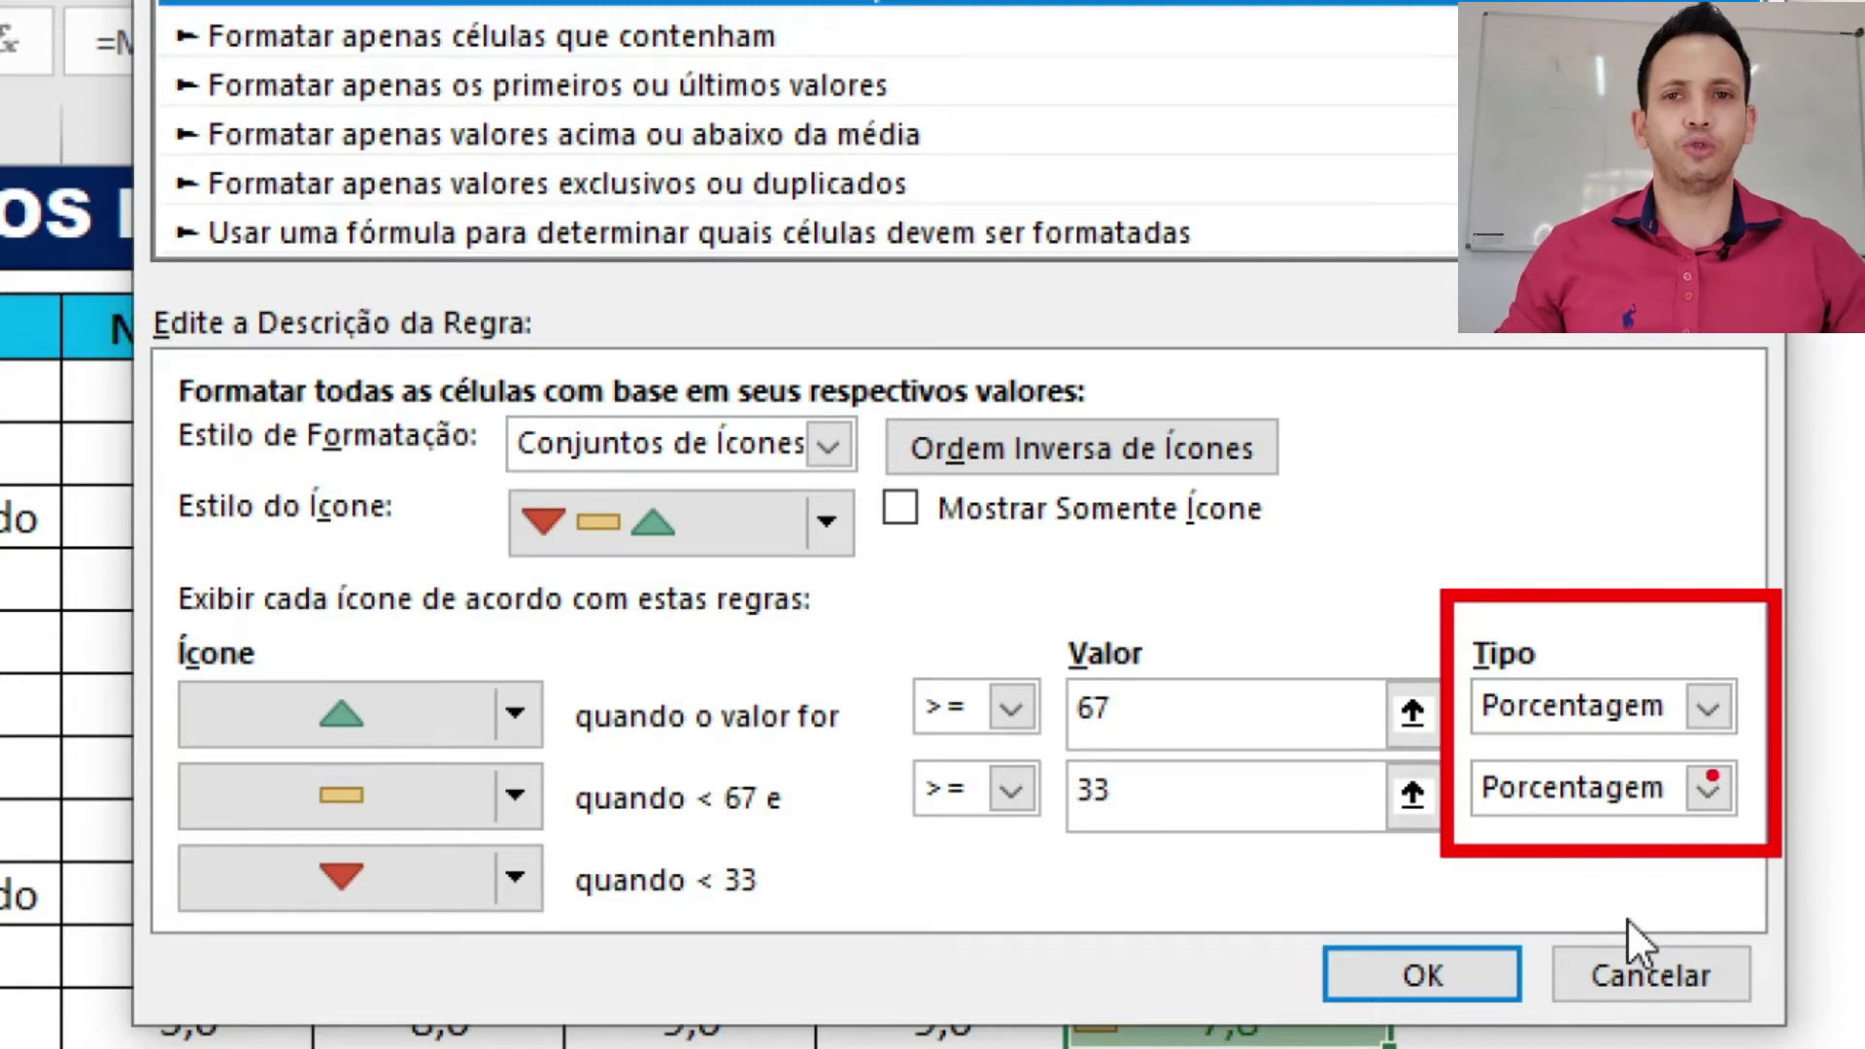
{"action": "key", "text": "Escape"}
{"action": "left_click", "coordinate": [1707, 707]}
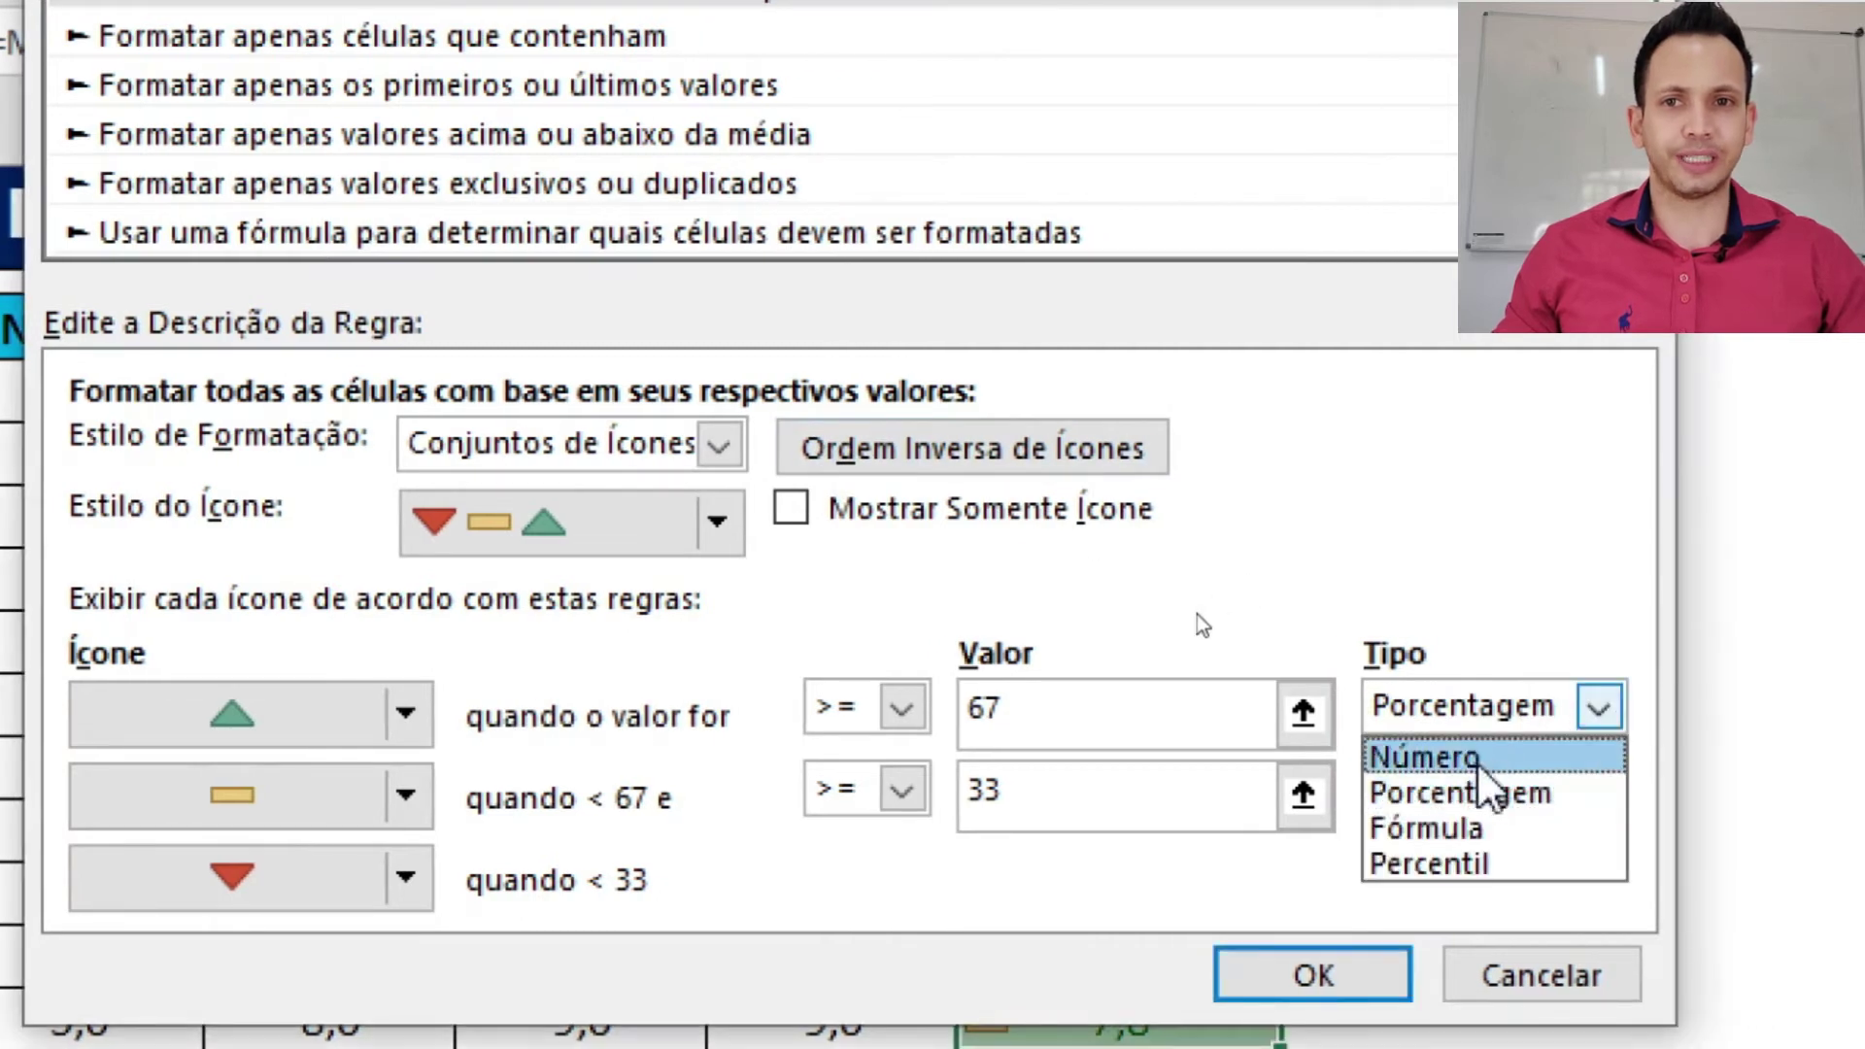
{"action": "left_click", "coordinate": [1620, 753]}
{"action": "left_click", "coordinate": [1598, 789]}
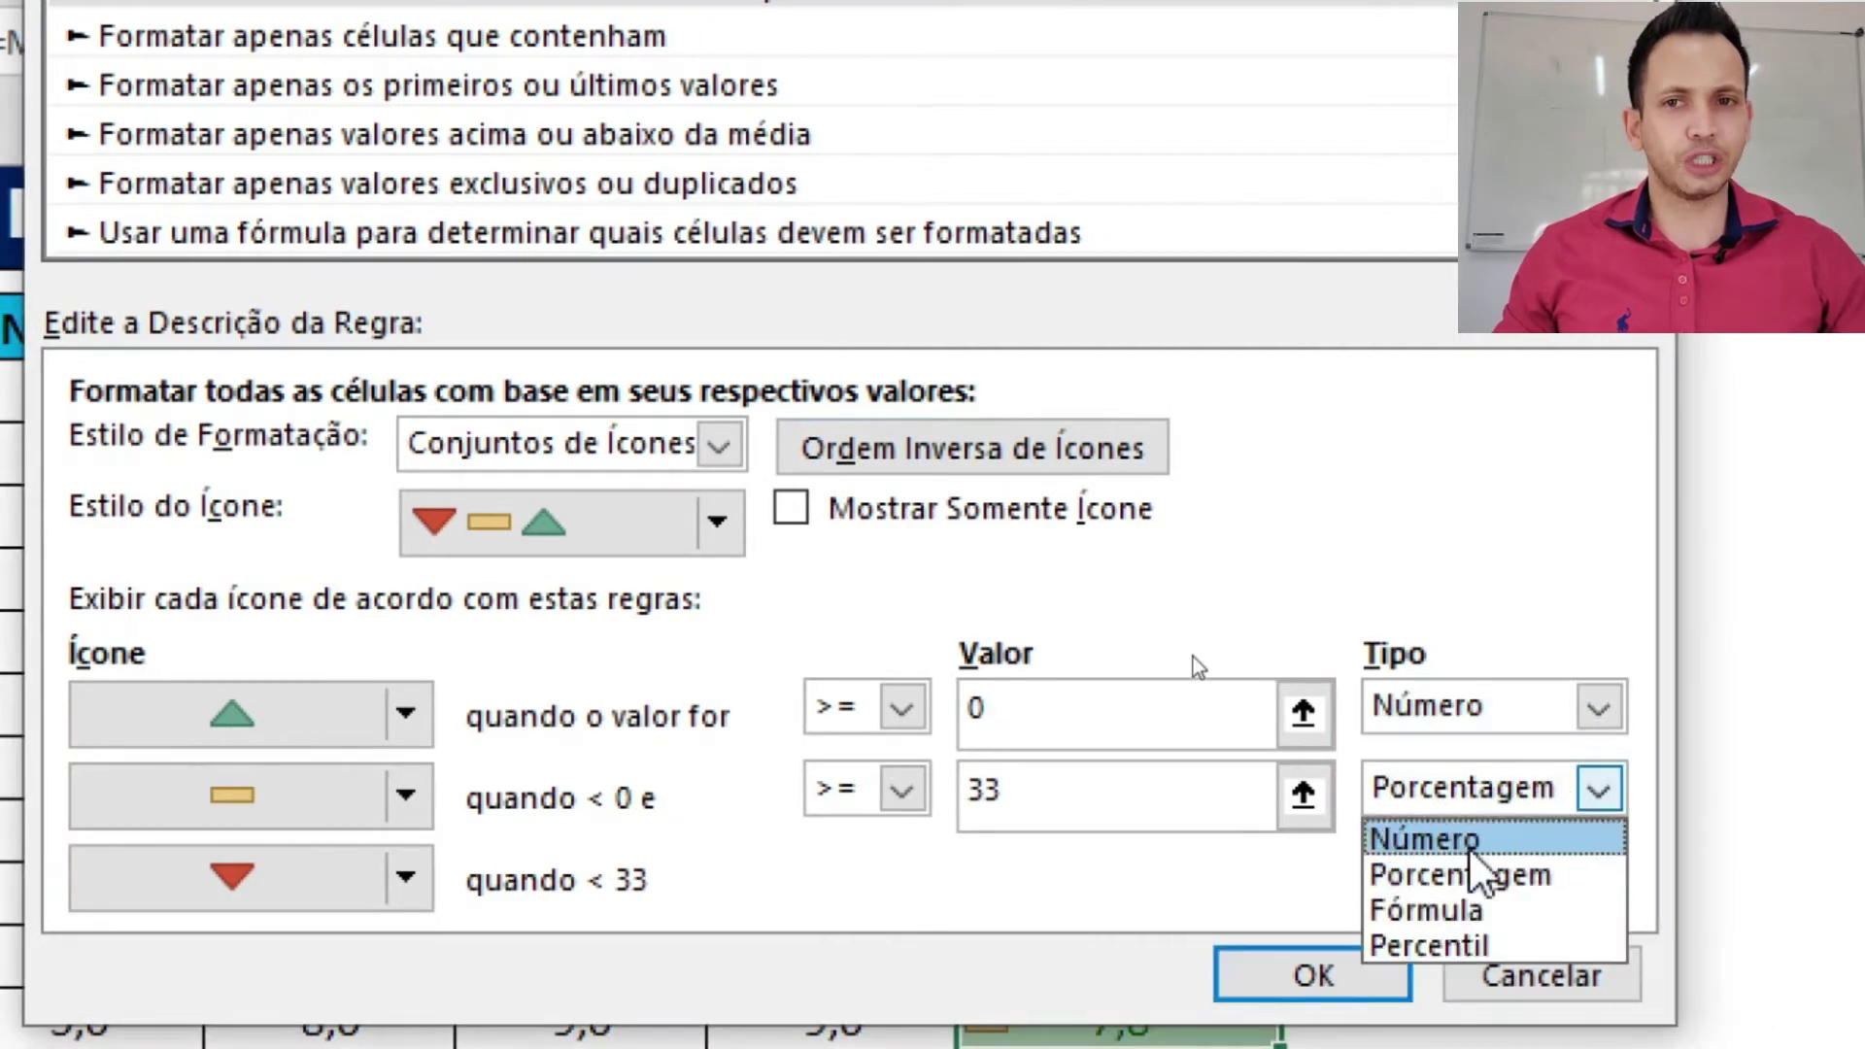
{"action": "left_click", "coordinate": [1486, 832]}
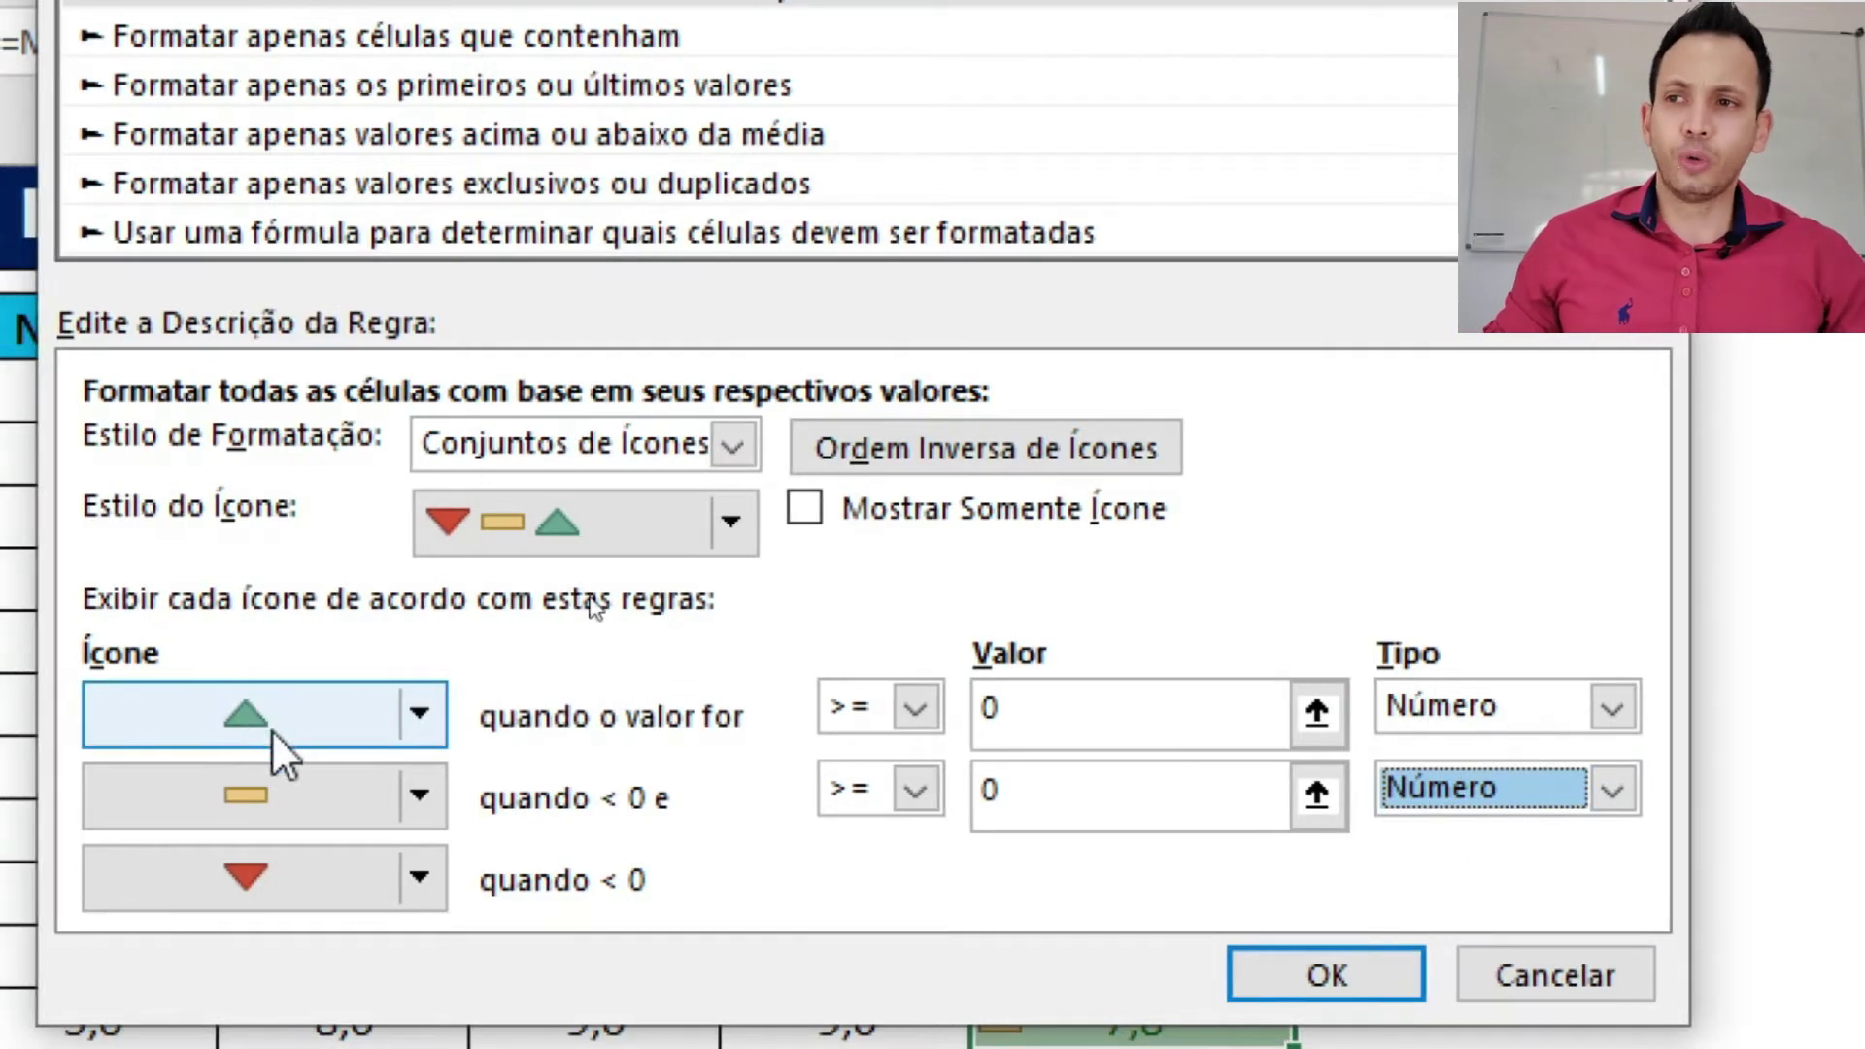
- Set the green triangle icon to show for values greater than or equal to 7
{"action": "left_click_drag", "start_coordinate": [470, 749], "coordinate": [891, 741]}
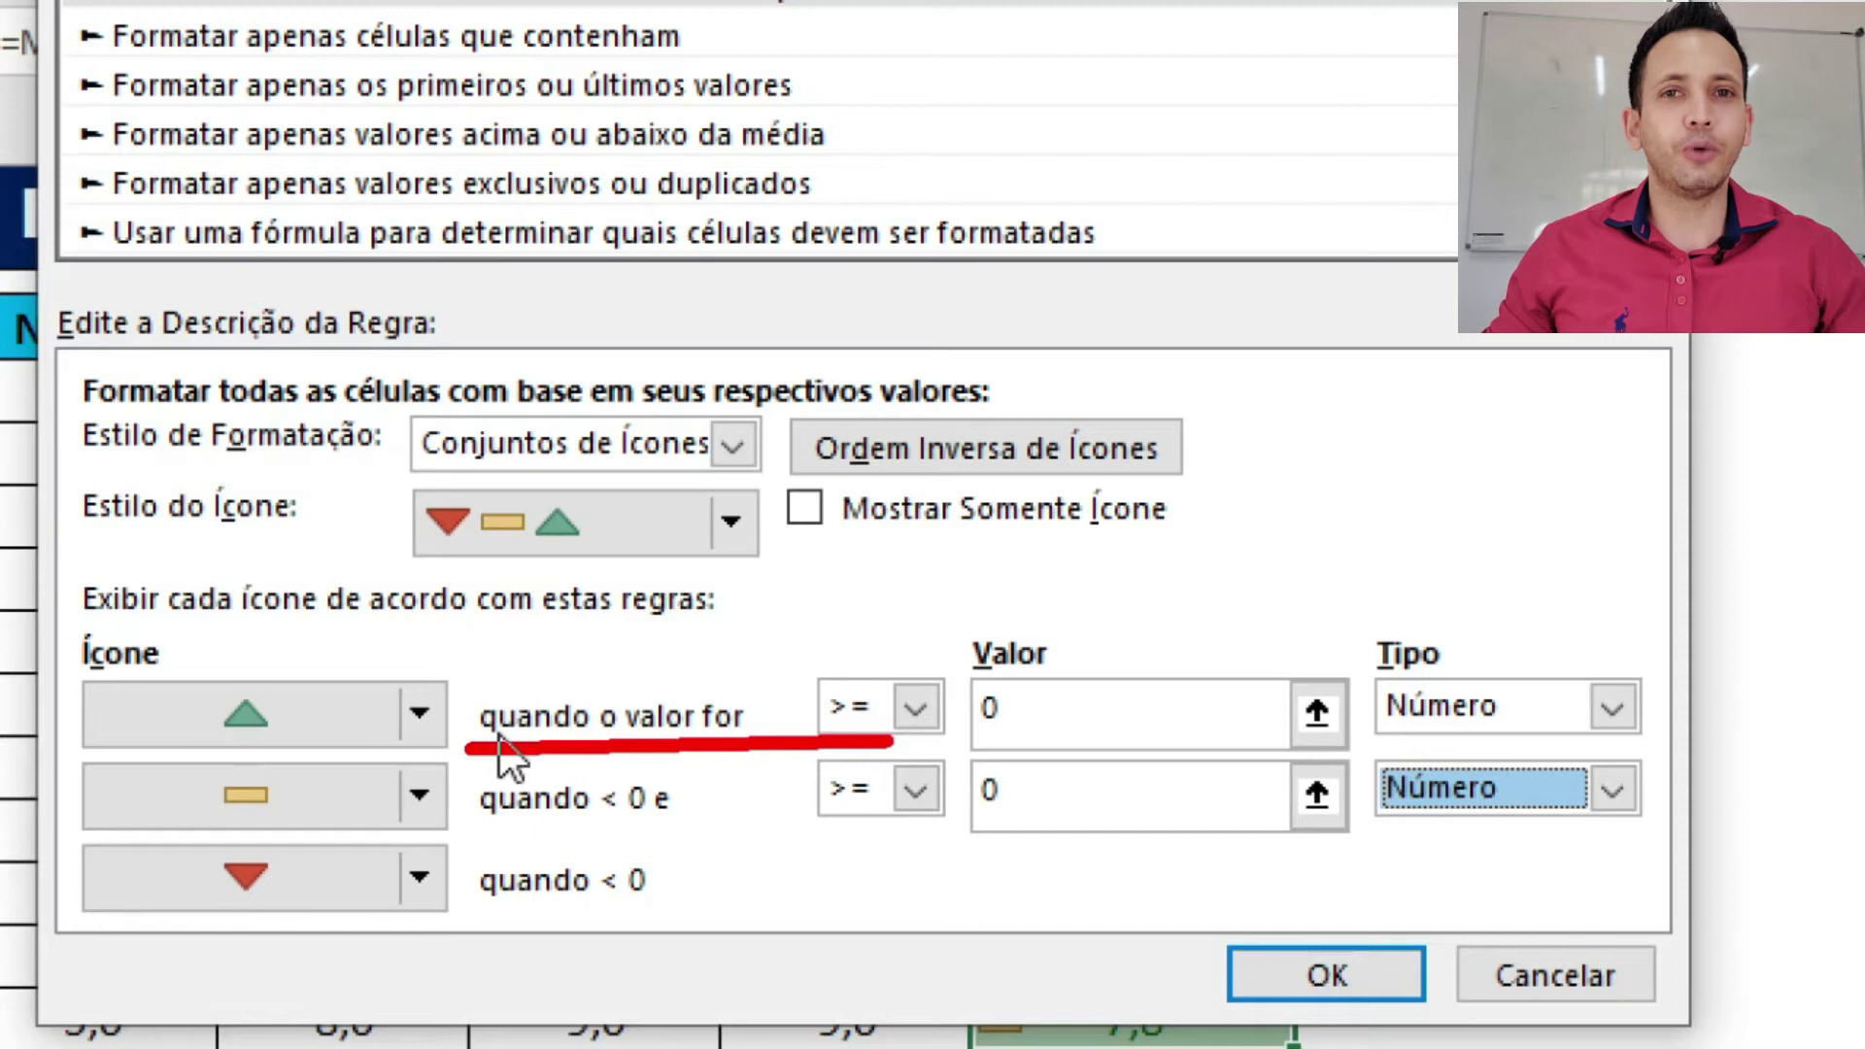
{"action": "key", "text": "Escape"}
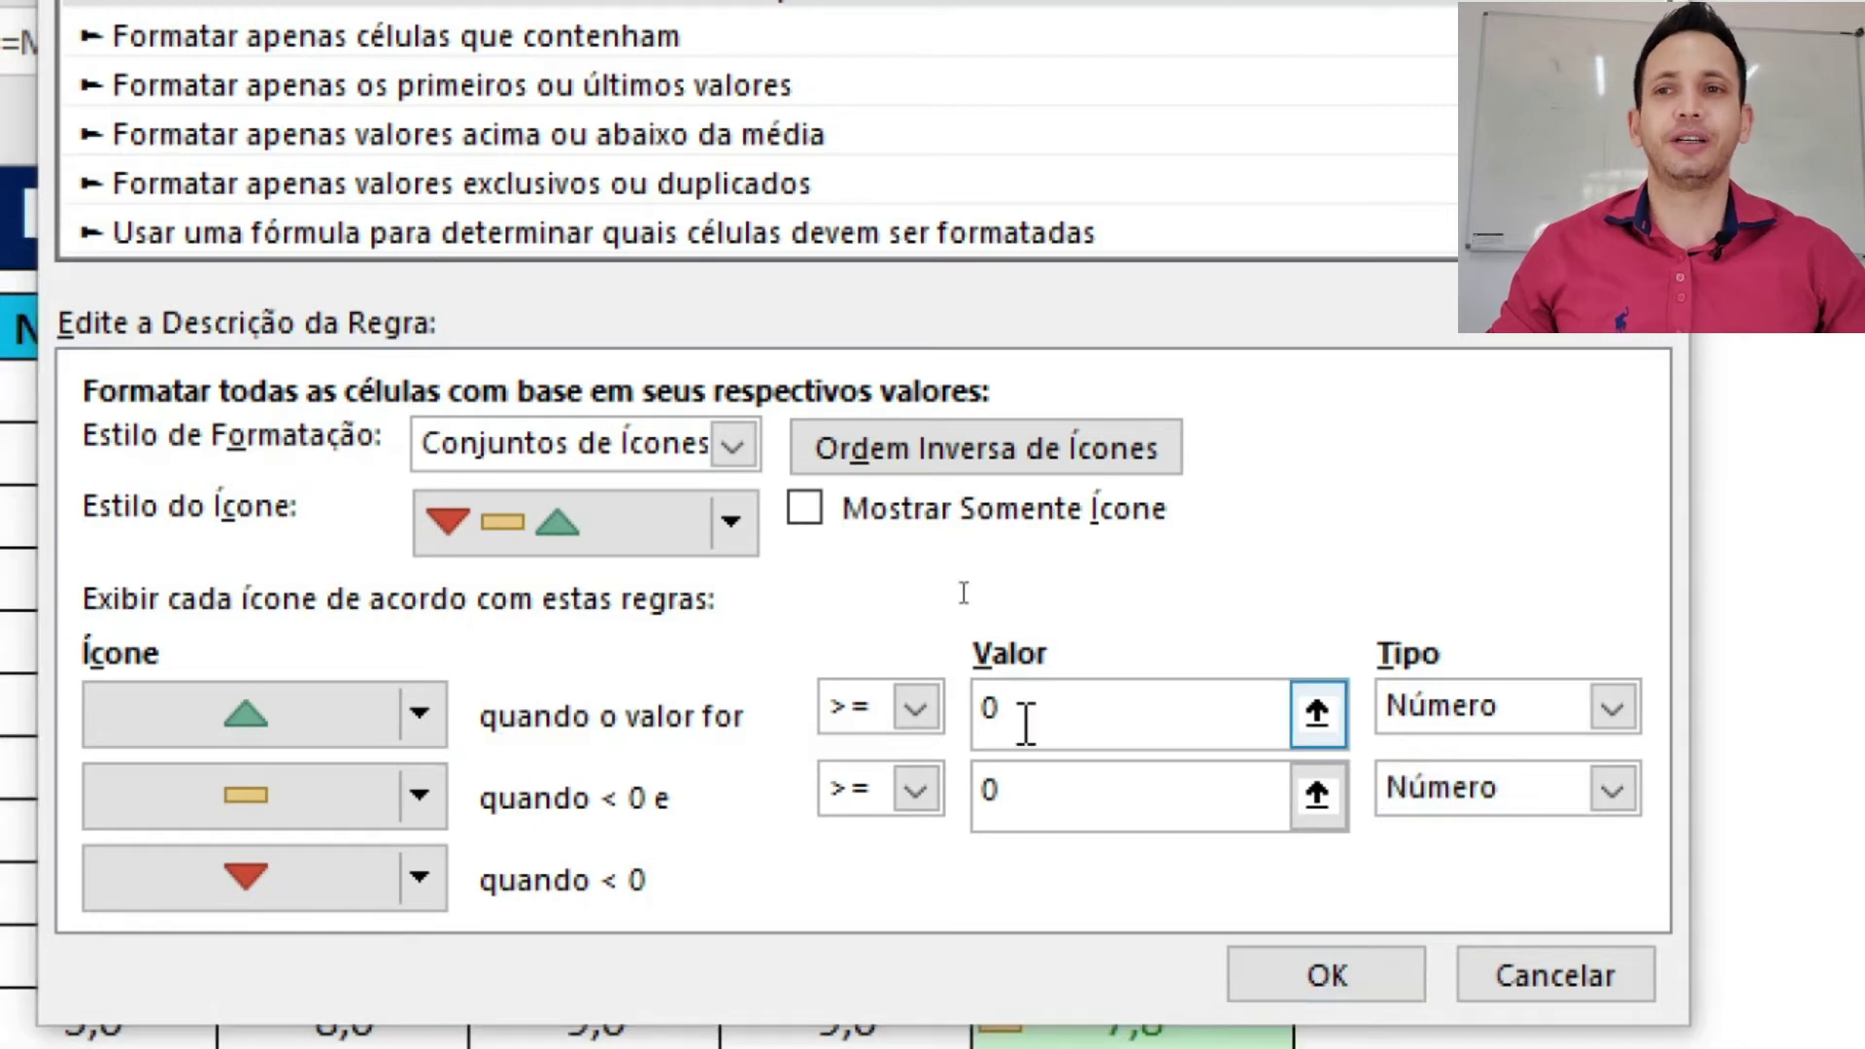
{"action": "double_click", "coordinate": [989, 709]}
{"action": "type", "text": "7"}
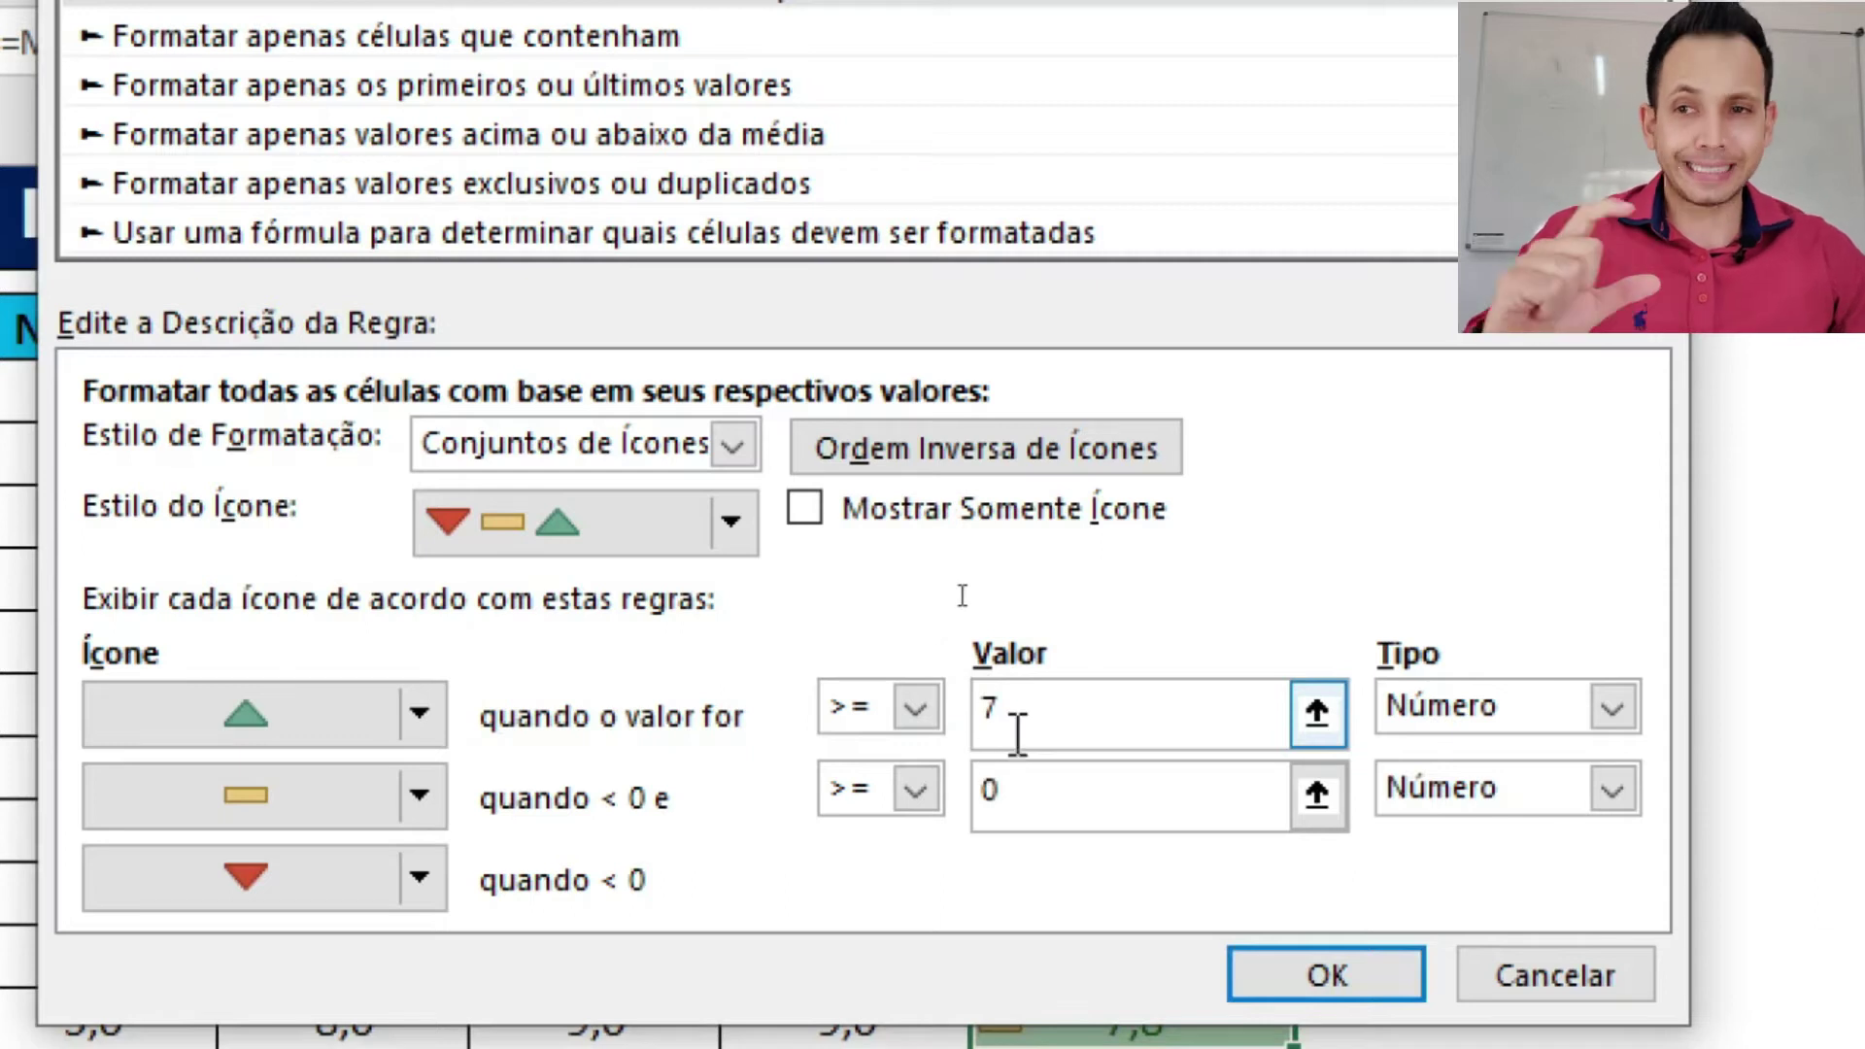
- Set the yellow bar icon's threshold to >= 5 and apply the edited icon rule to the averages
{"action": "left_click", "coordinate": [1019, 773]}
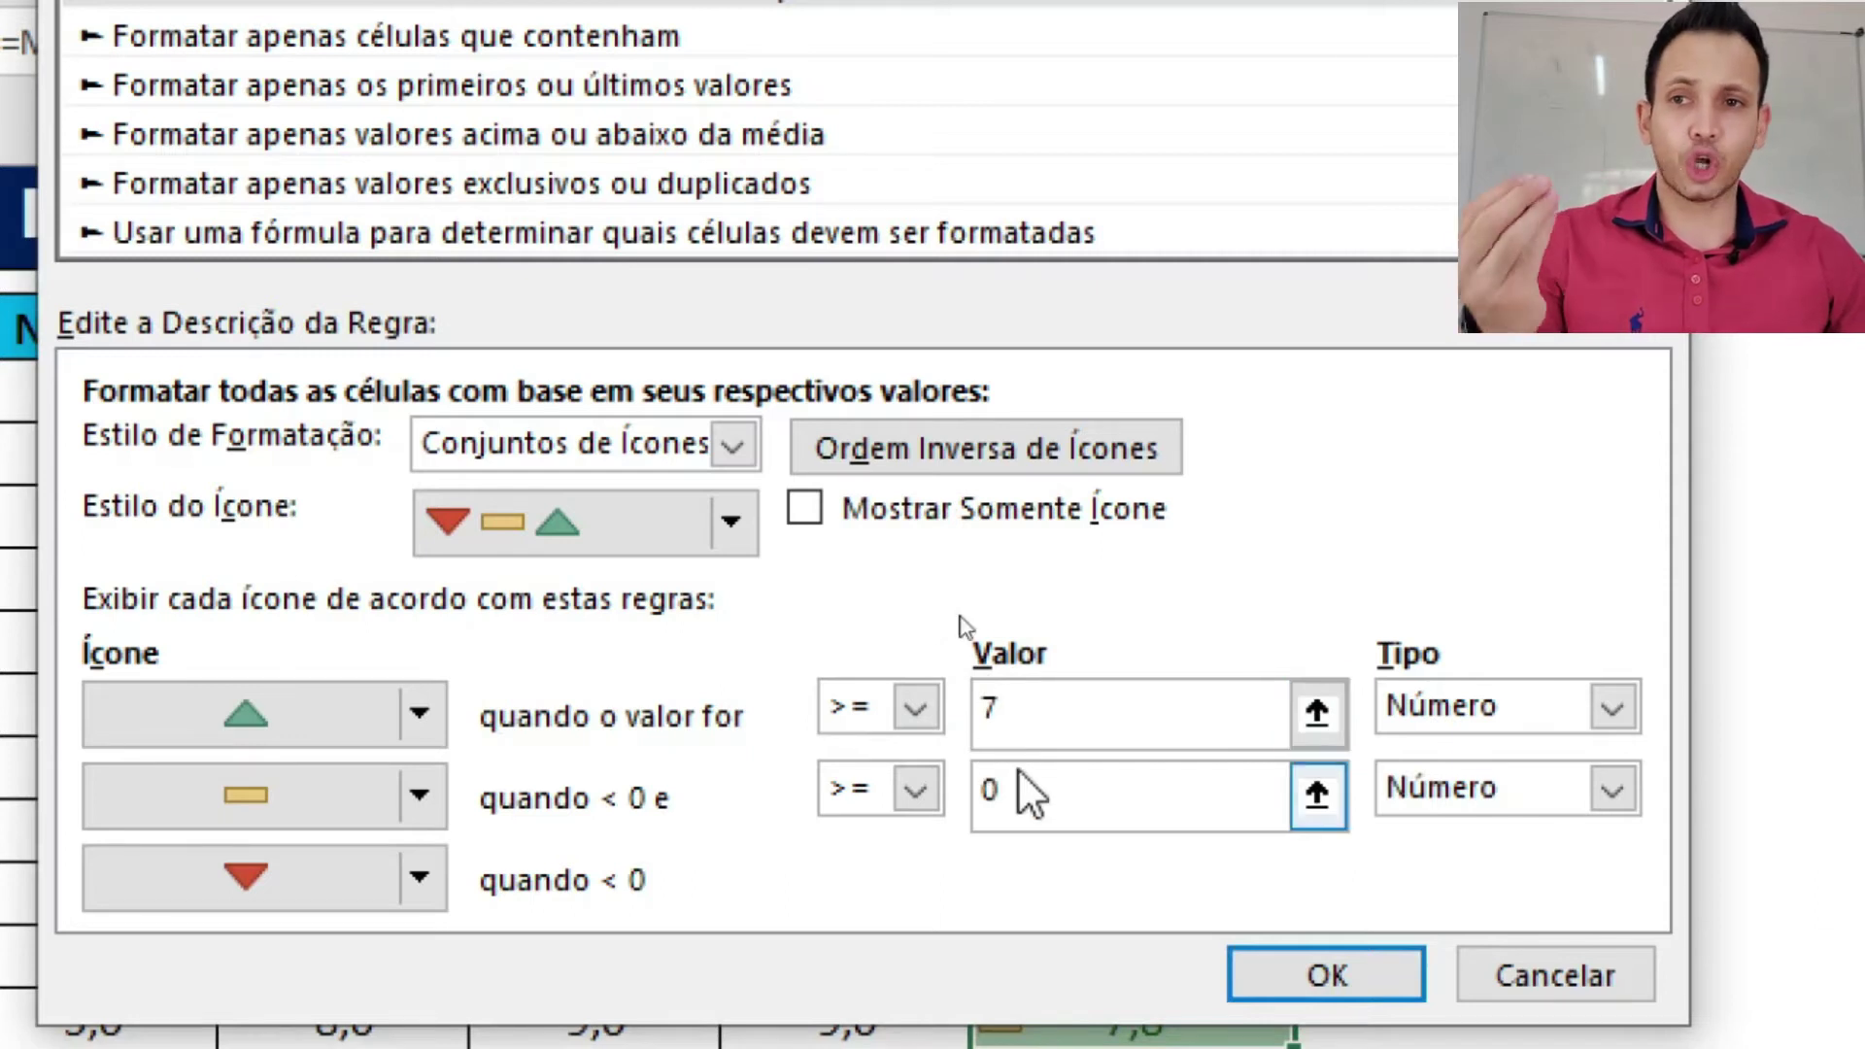
{"action": "left_click", "coordinate": [1020, 802]}
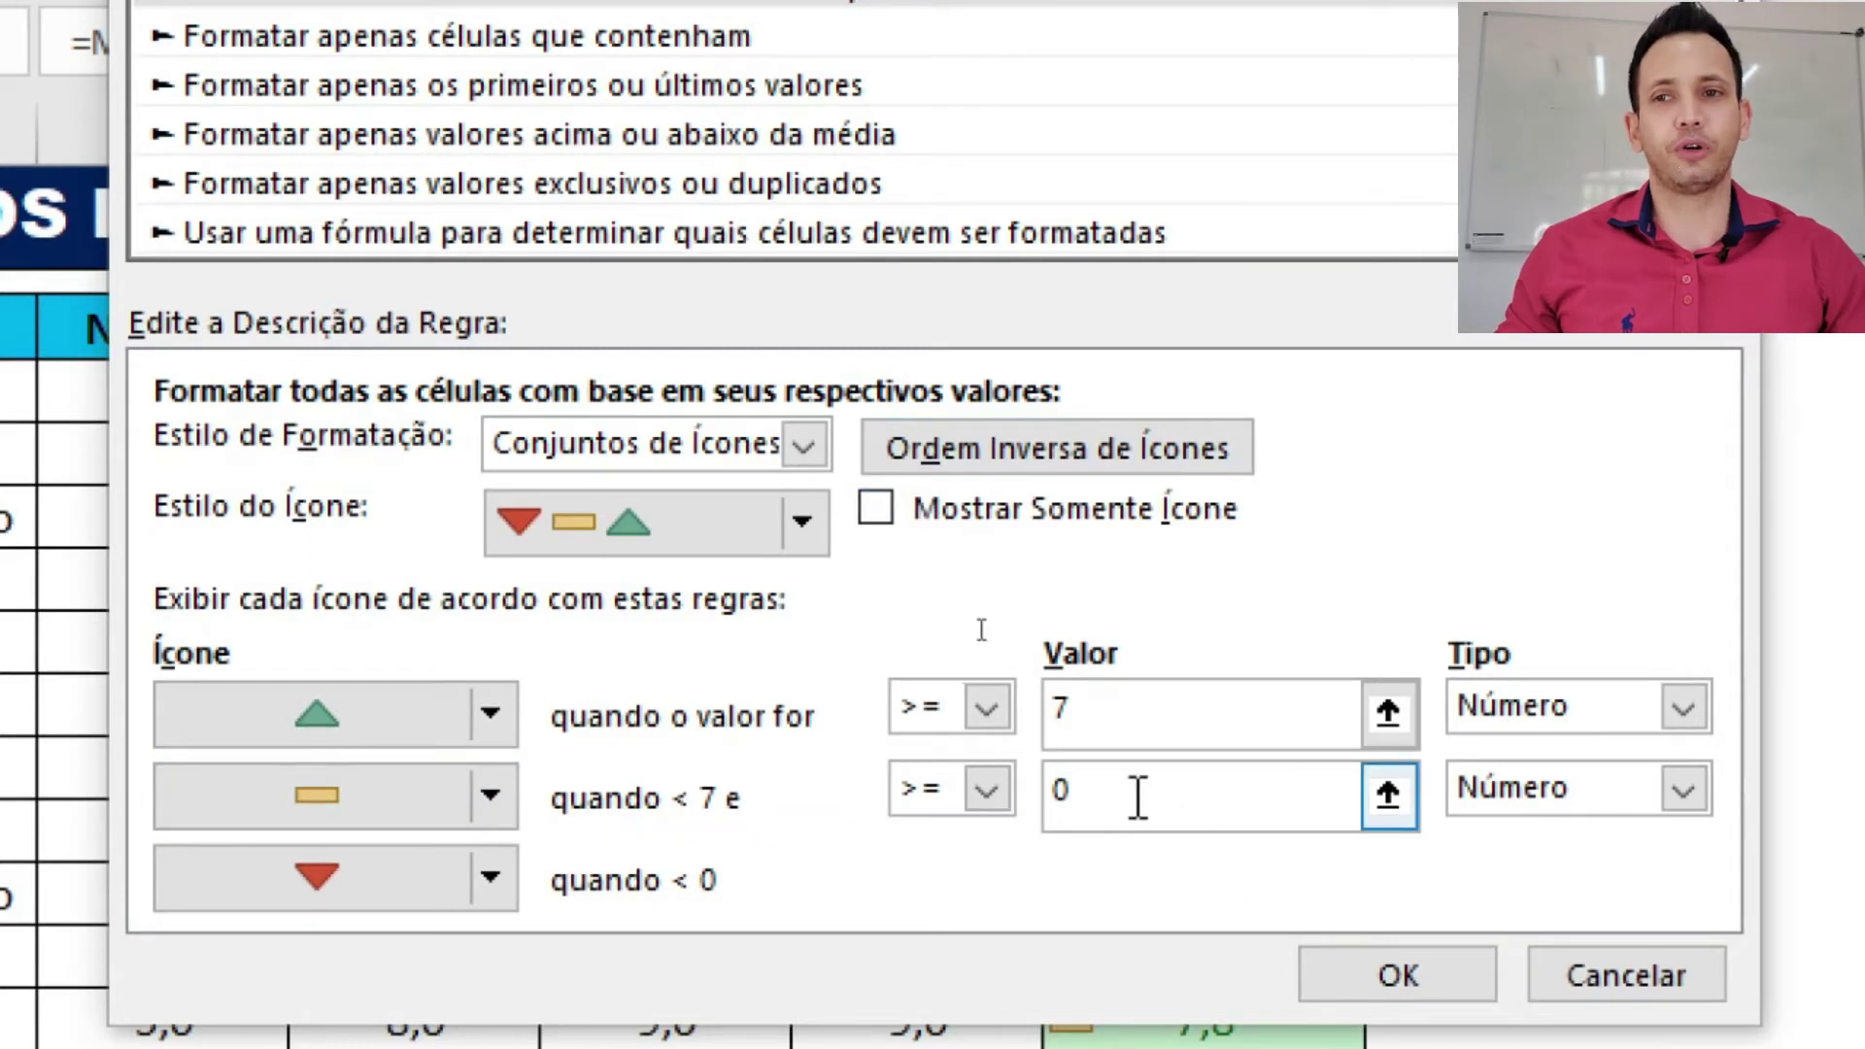
{"action": "left_click_drag", "start_coordinate": [1132, 791], "coordinate": [1016, 798]}
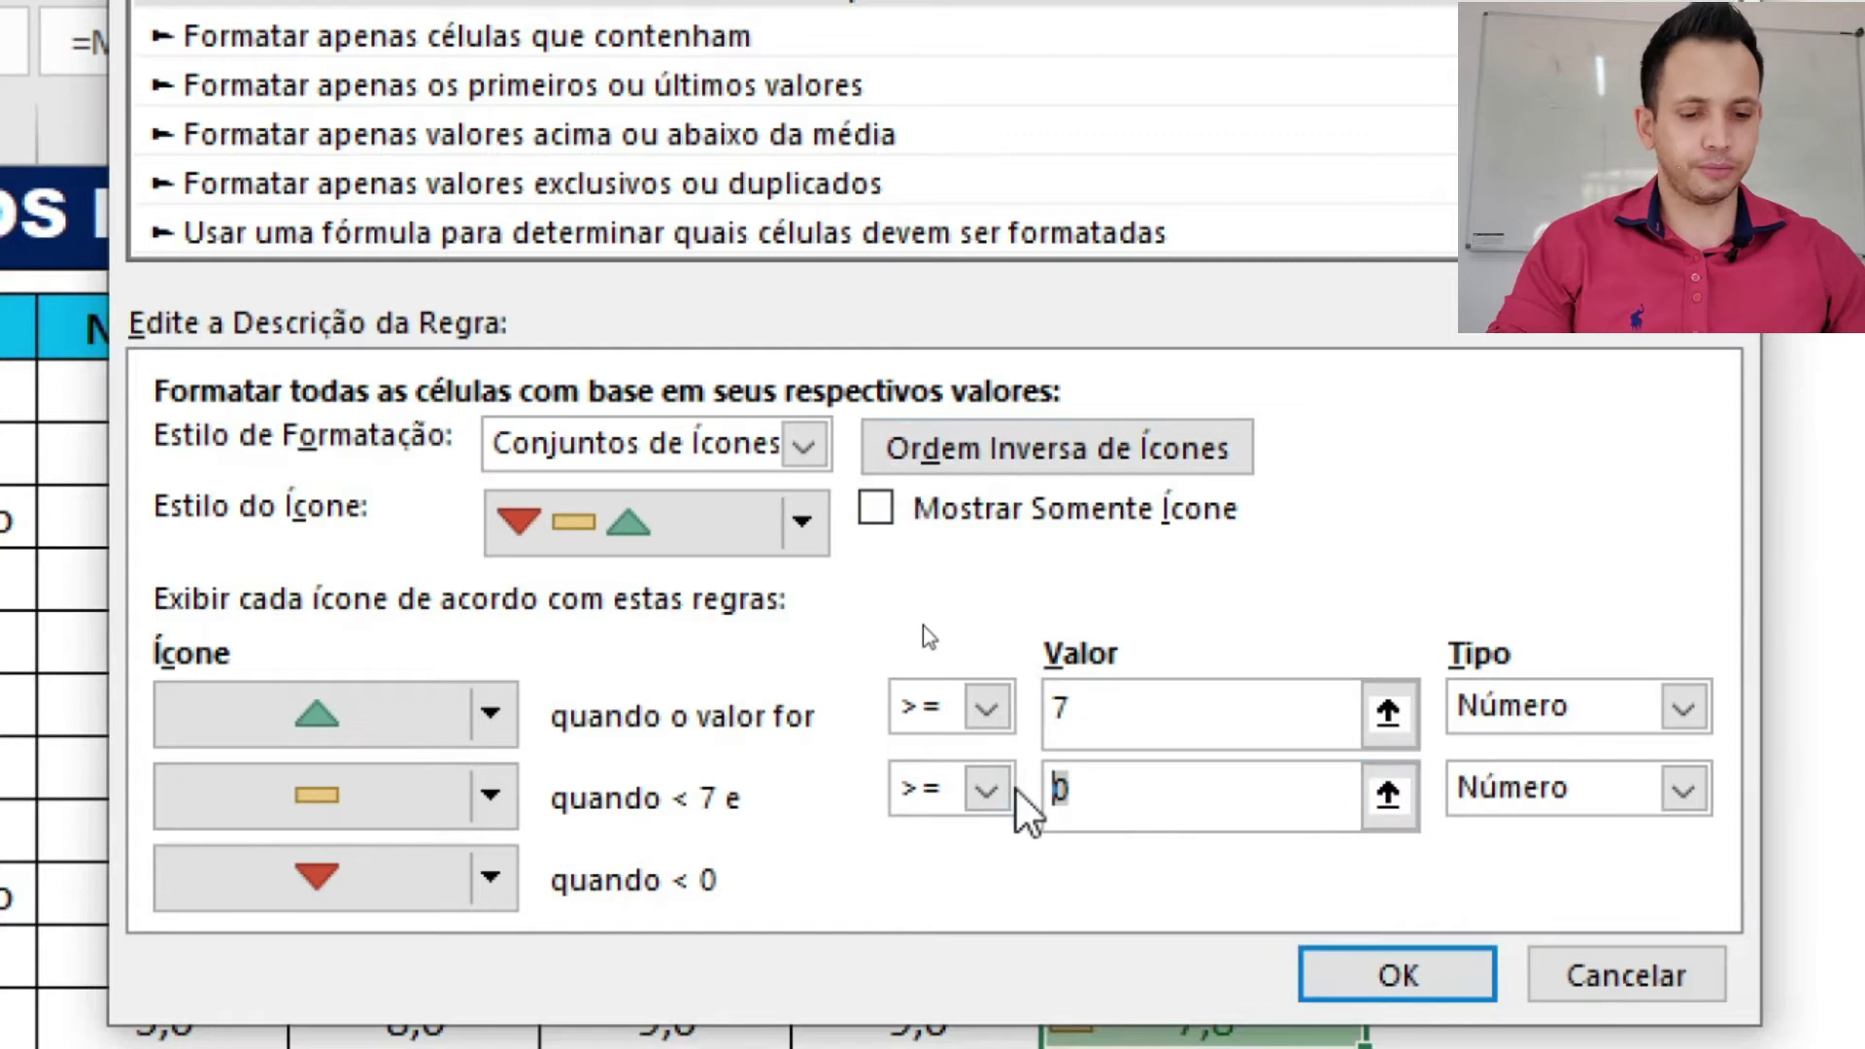
{"action": "type", "text": "5"}
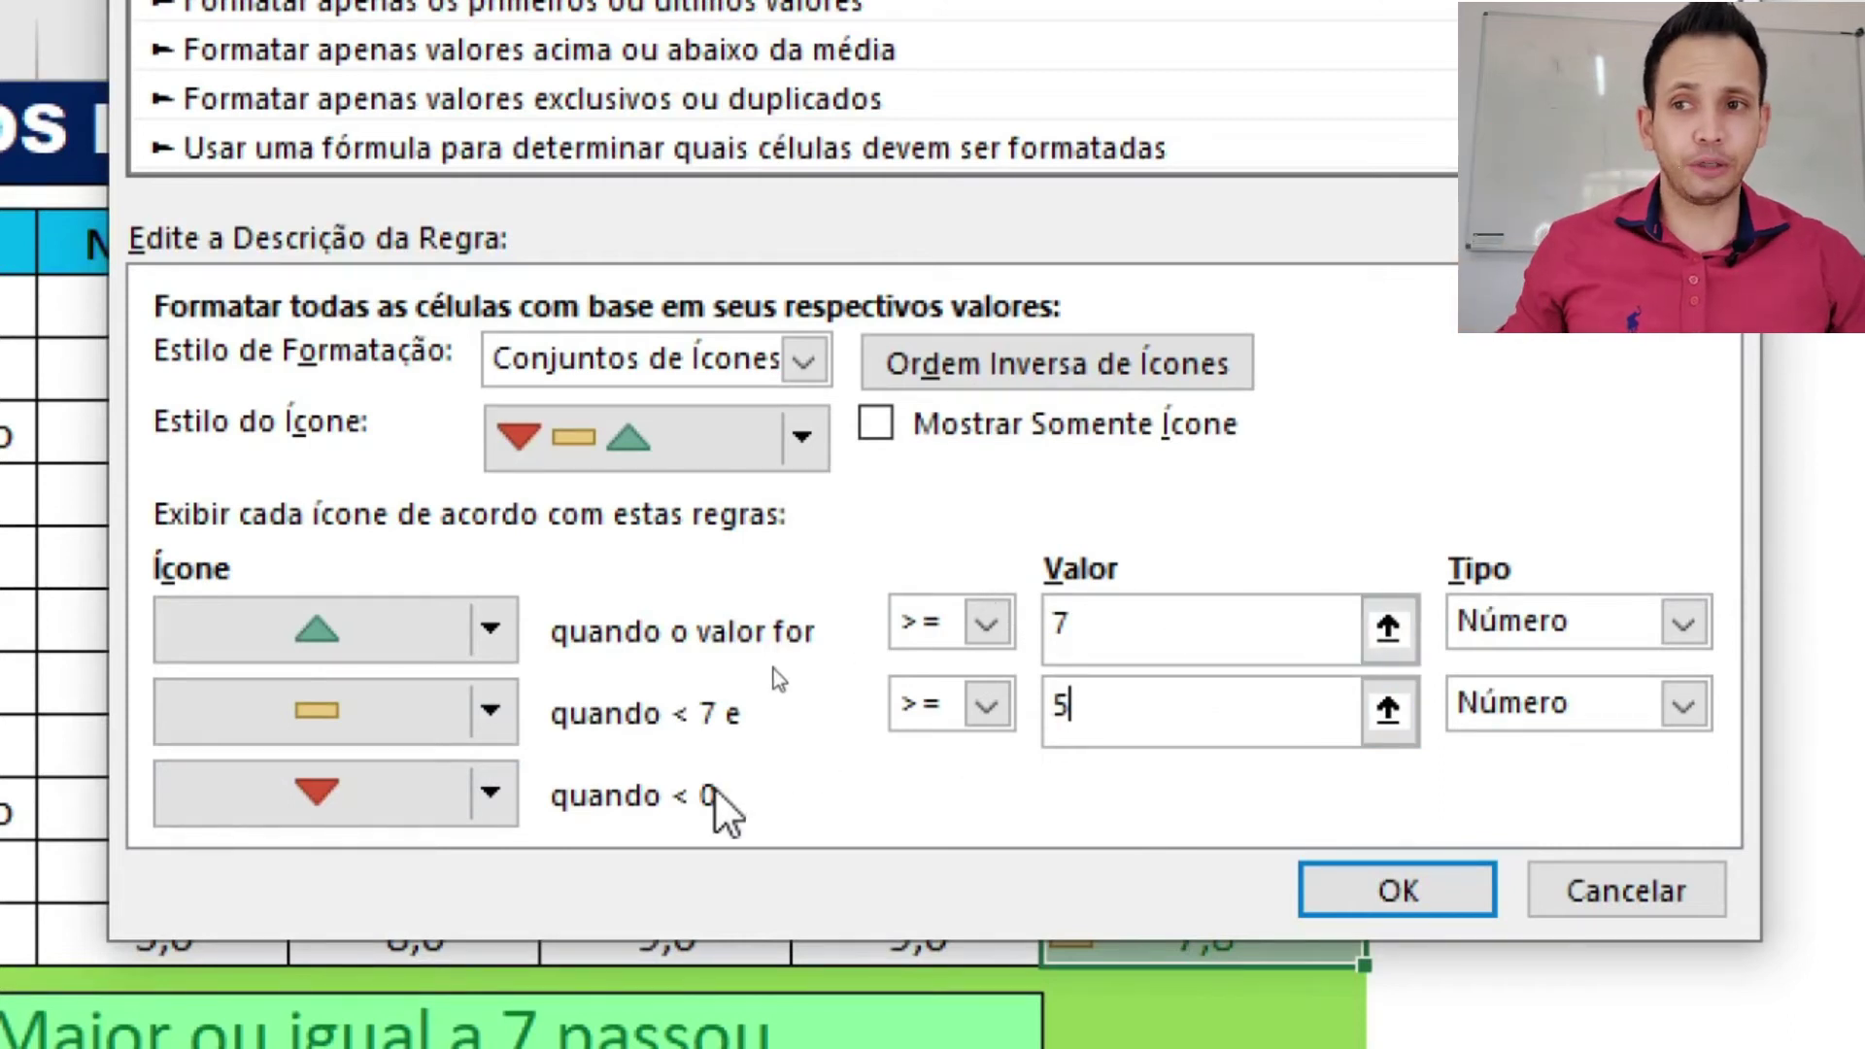
{"action": "left_click", "coordinate": [1095, 624]}
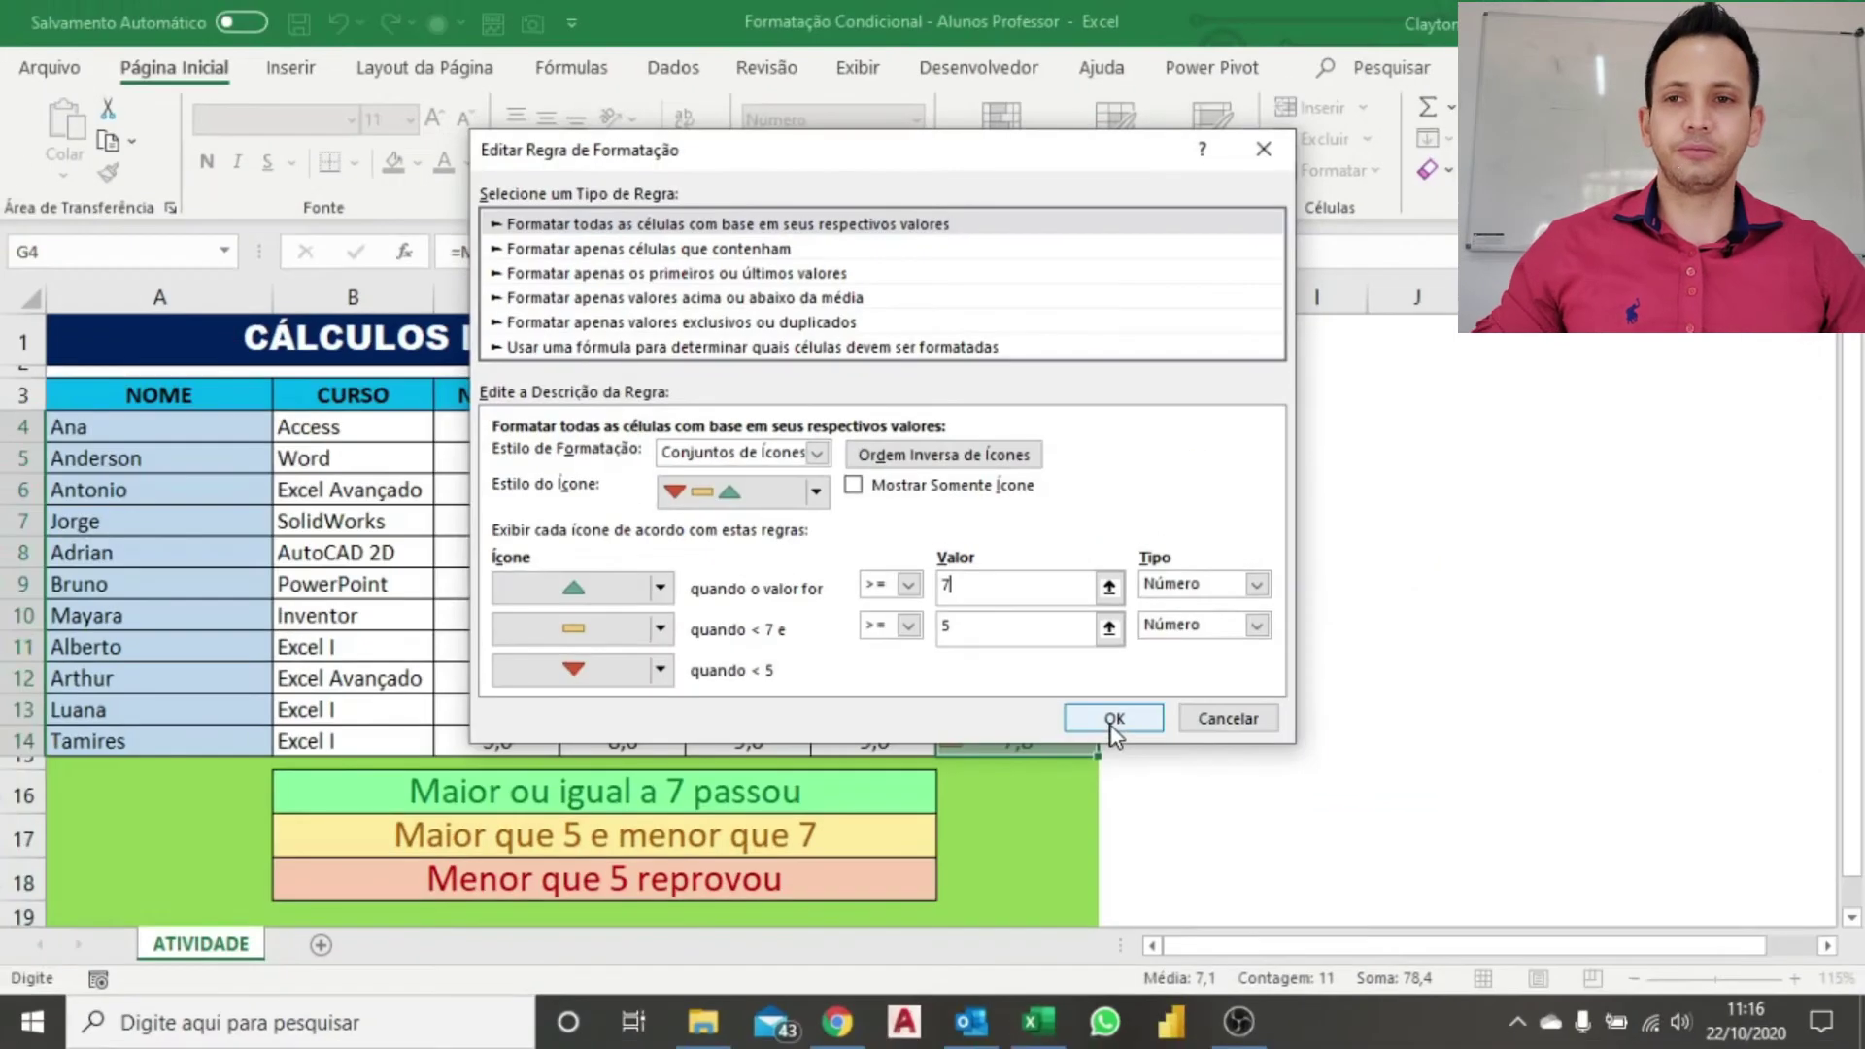
{"action": "left_click", "coordinate": [1111, 727]}
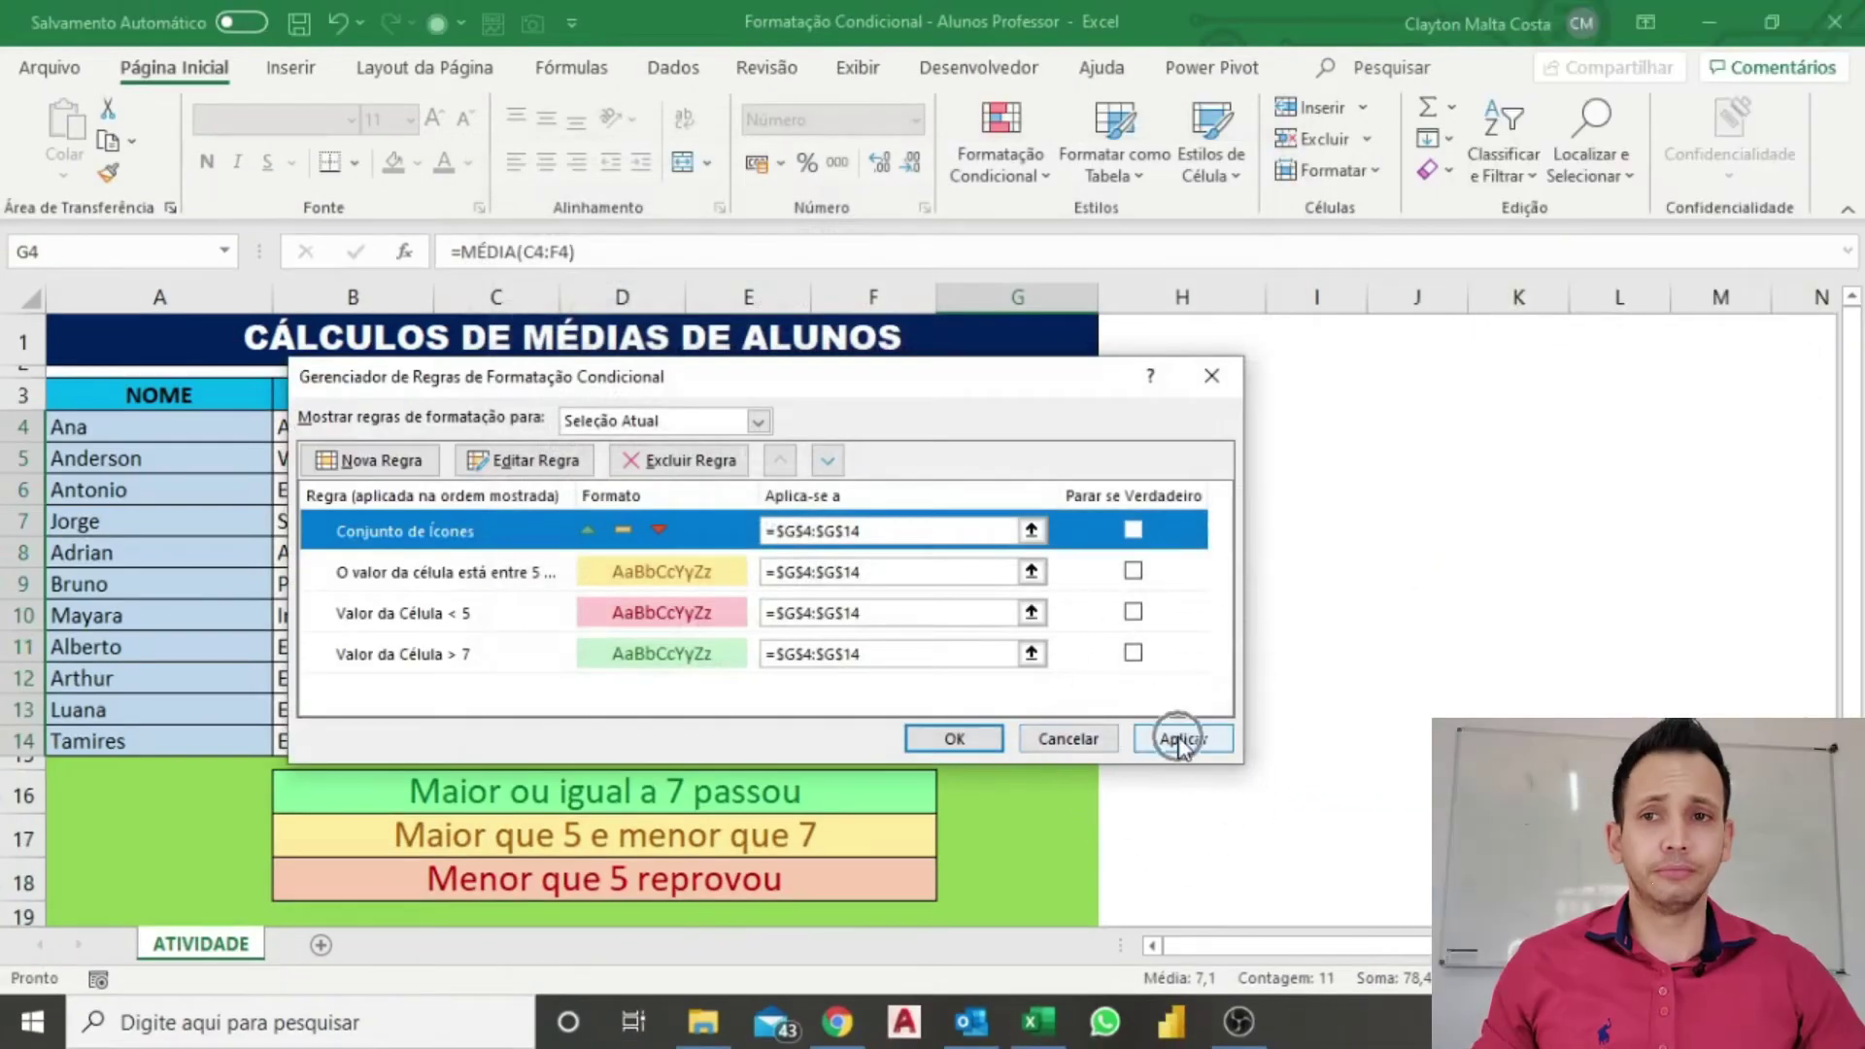
{"action": "left_click", "coordinate": [1181, 740]}
{"action": "left_click", "coordinate": [995, 741]}
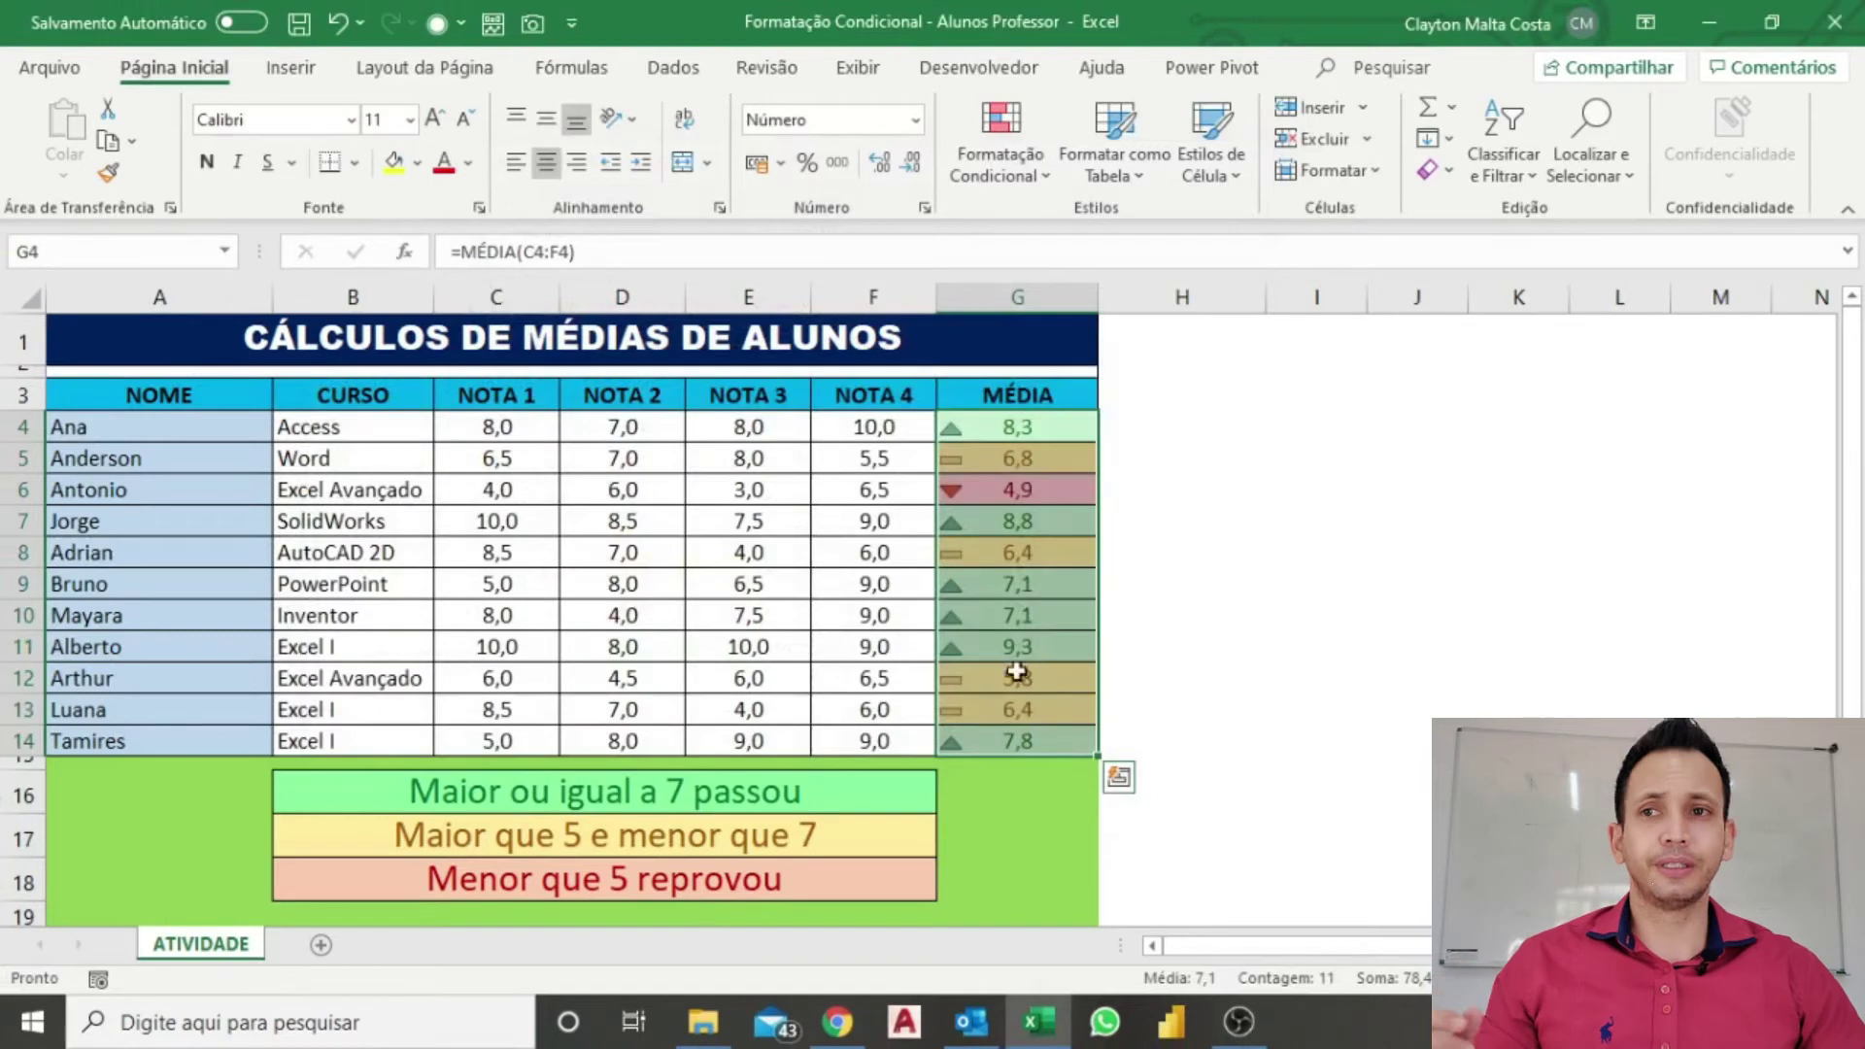
{"action": "left_click", "coordinate": [1198, 581]}
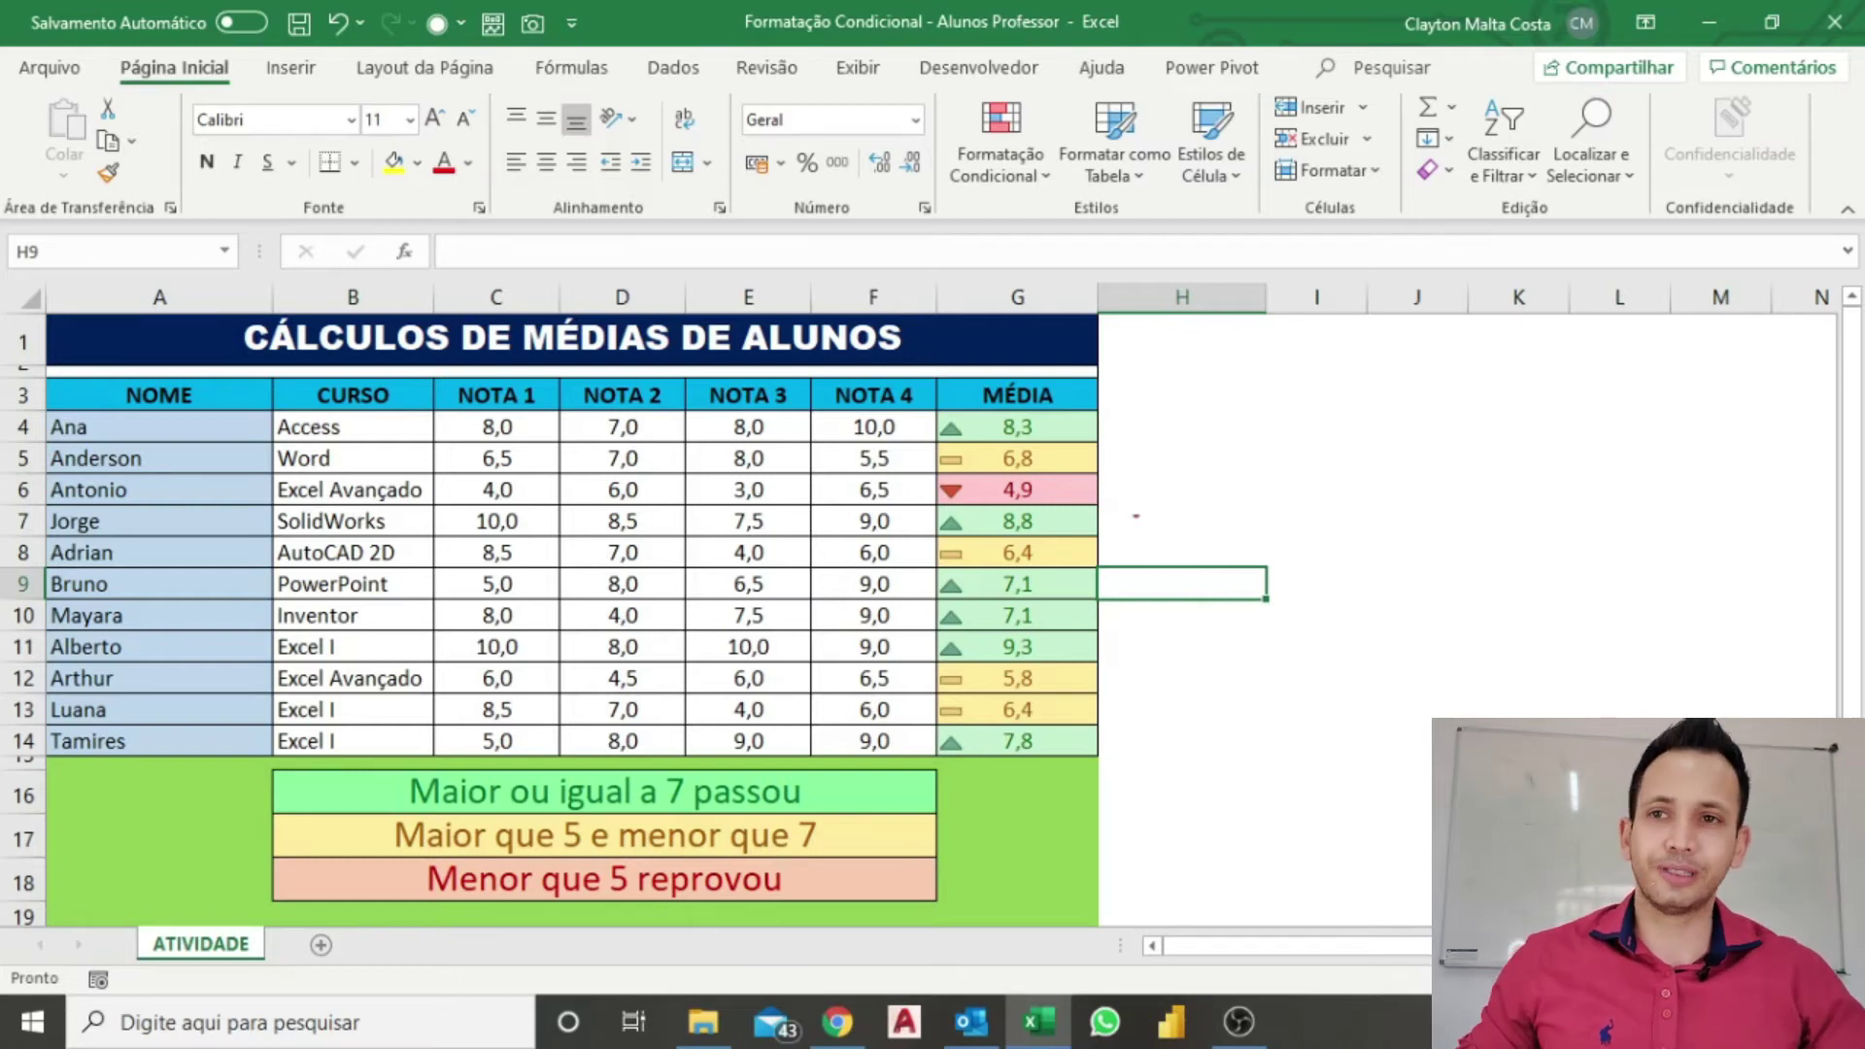
{"action": "left_click_drag", "start_coordinate": [1090, 425], "coordinate": [1248, 409]}
{"action": "left_click_drag", "start_coordinate": [1078, 467], "coordinate": [1258, 489]}
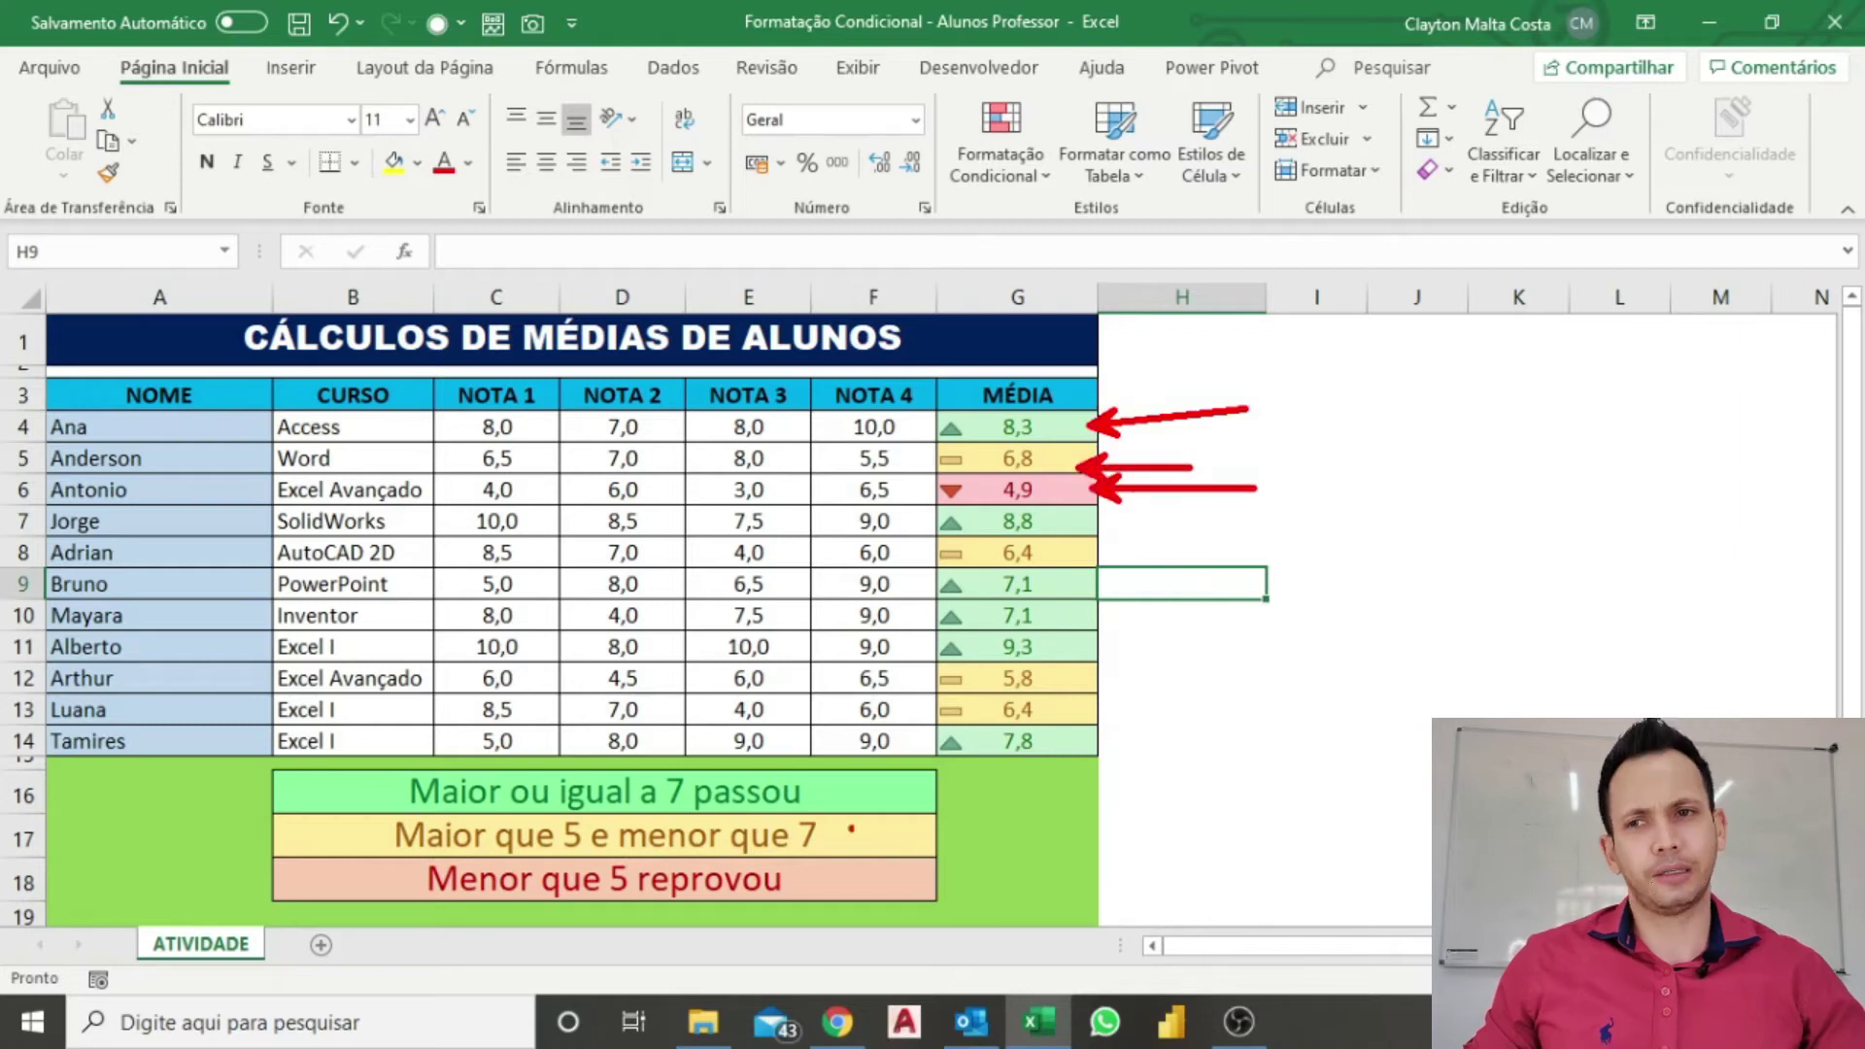
{"action": "mouse_move", "coordinate": [301, 772]}
{"action": "left_mouse_down"}
{"action": "mouse_move", "coordinate": [638, 781]}
{"action": "mouse_move", "coordinate": [944, 908]}
{"action": "left_mouse_up"}
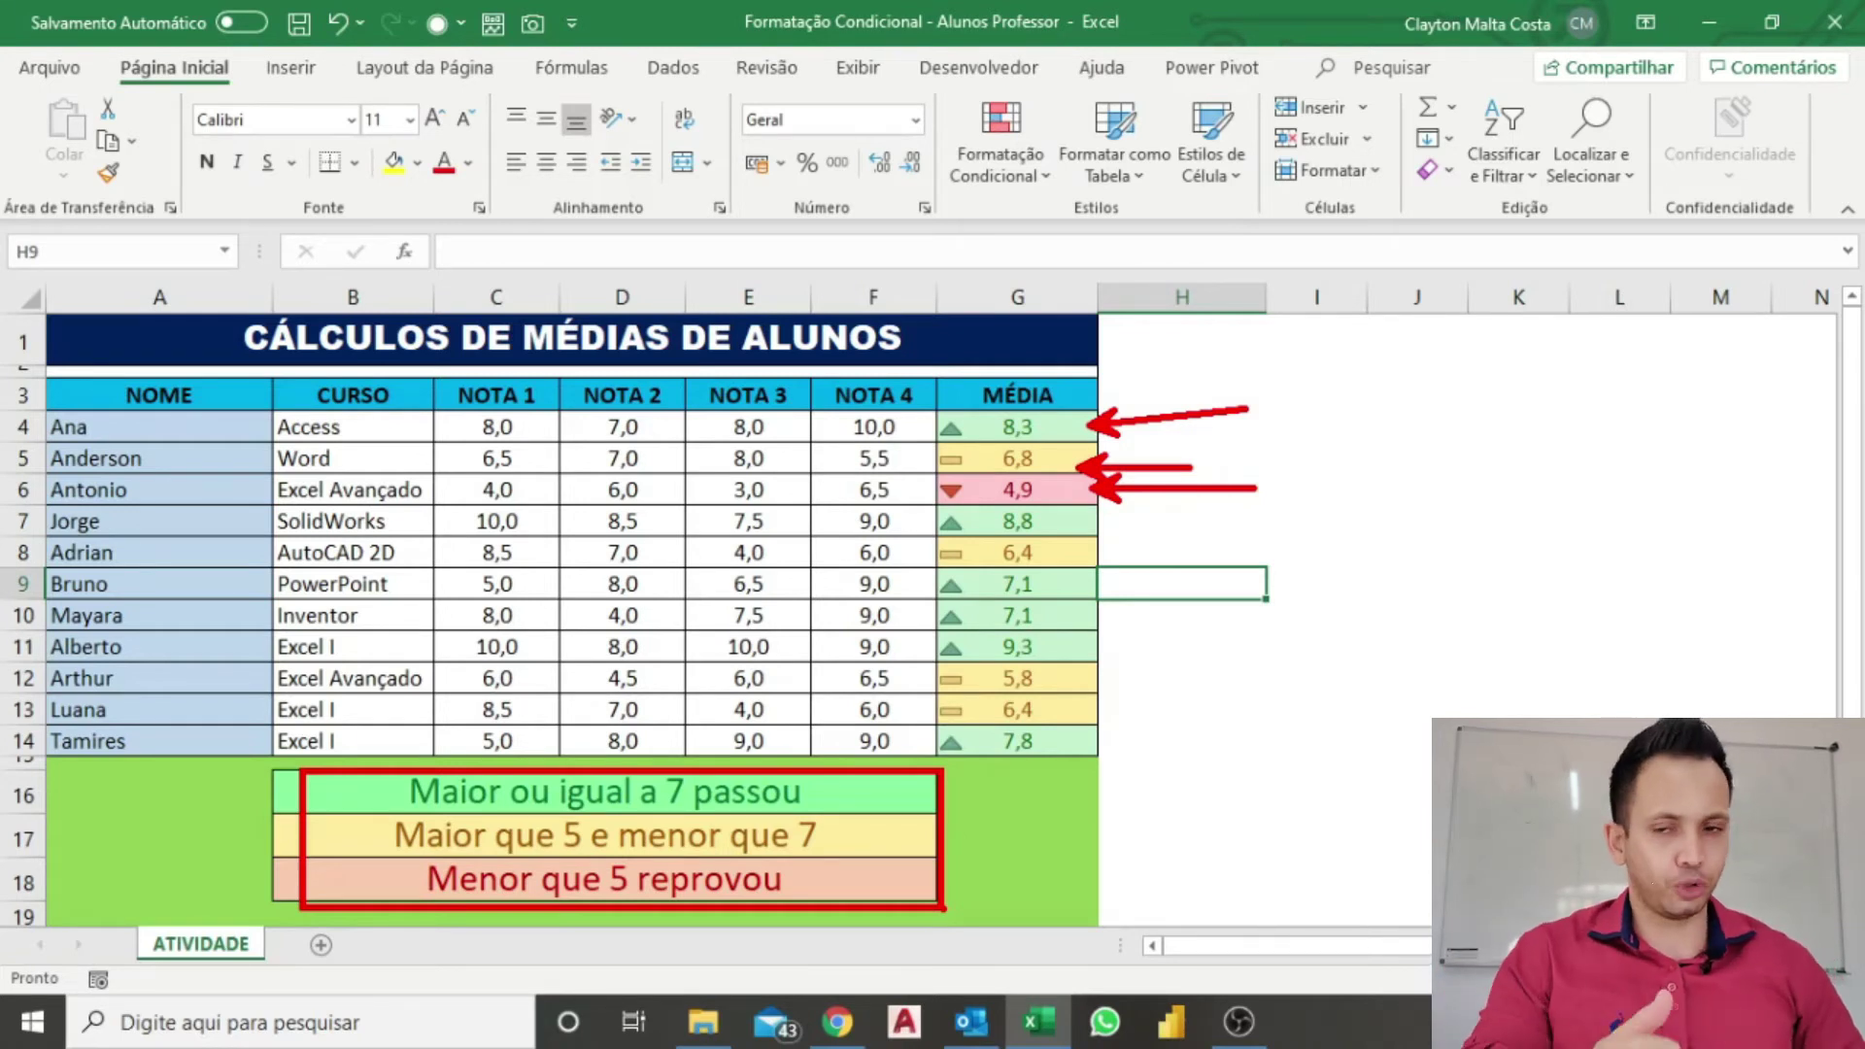
- Apply green gradient-fill data bars to the individual grades in C4:F14
{"action": "mouse_move", "coordinate": [492, 428]}
{"action": "left_mouse_down"}
{"action": "mouse_move", "coordinate": [843, 583]}
{"action": "mouse_move", "coordinate": [888, 726]}
{"action": "left_mouse_up"}
{"action": "left_click", "coordinate": [1022, 177]}
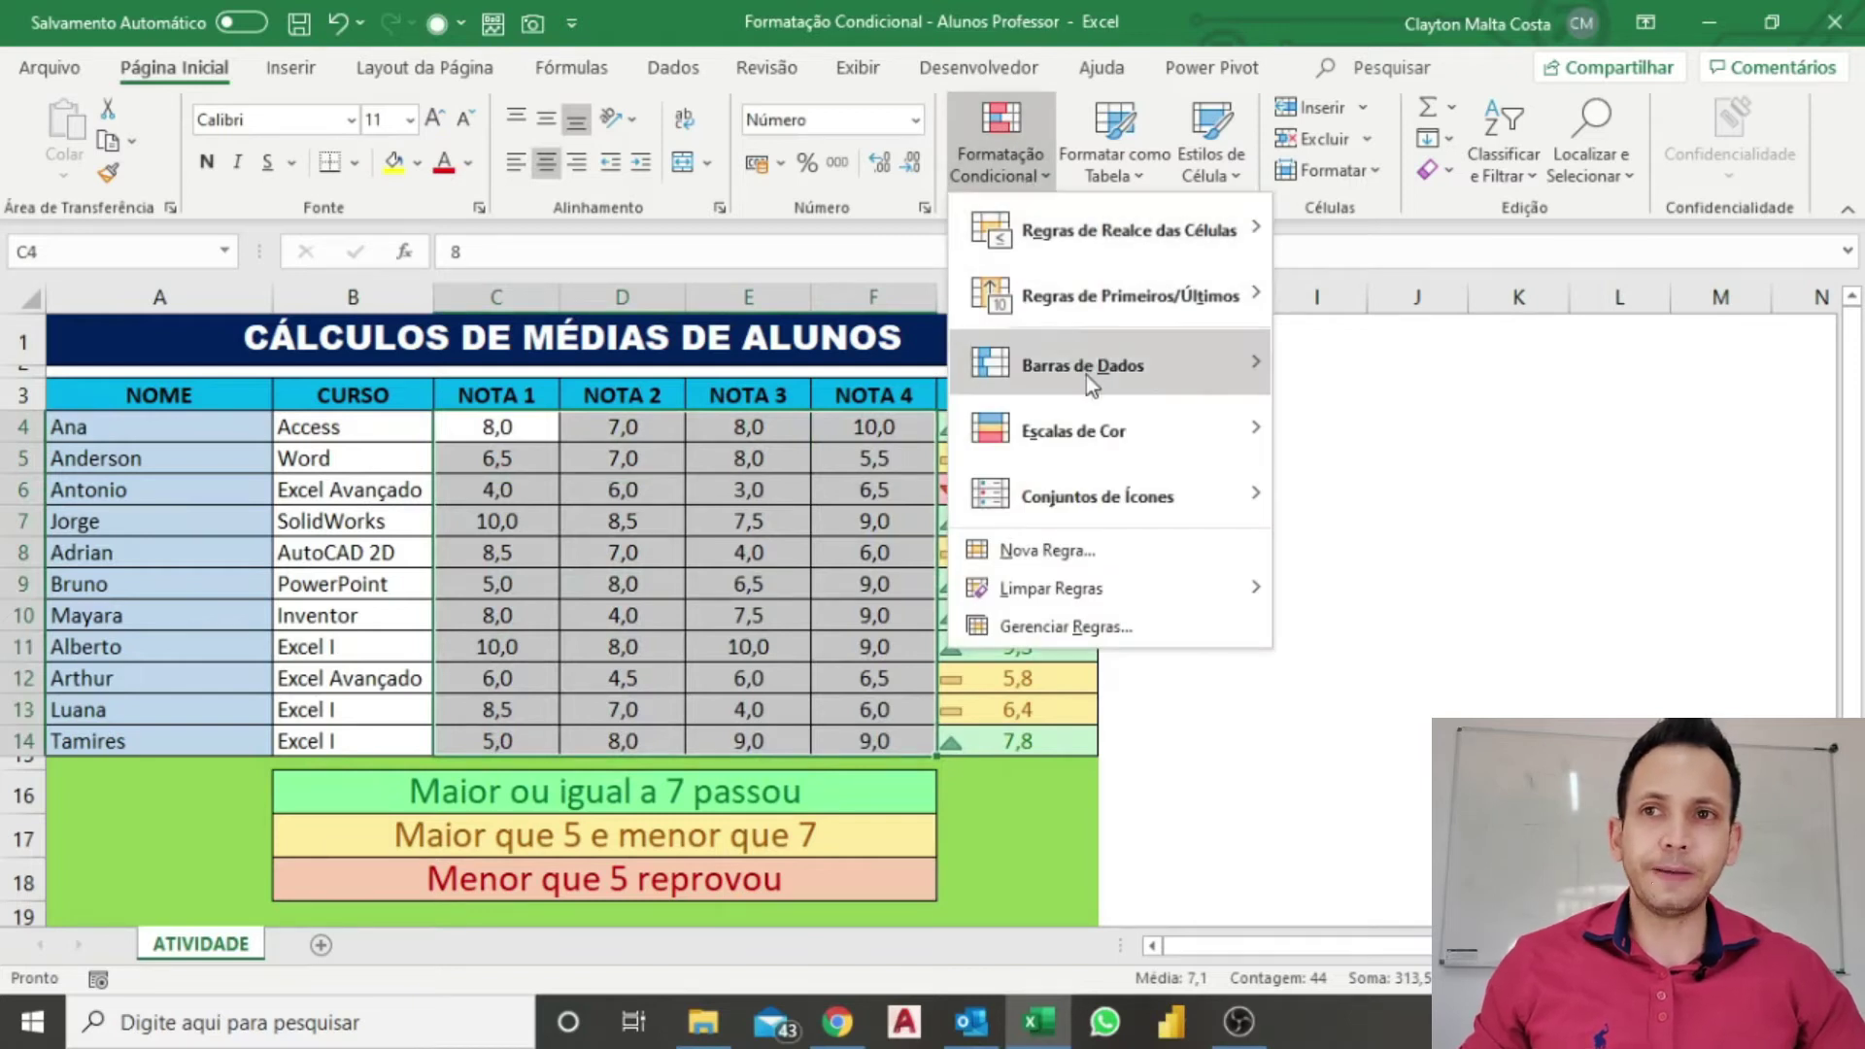
{"action": "mouse_move", "coordinate": [1088, 377]}
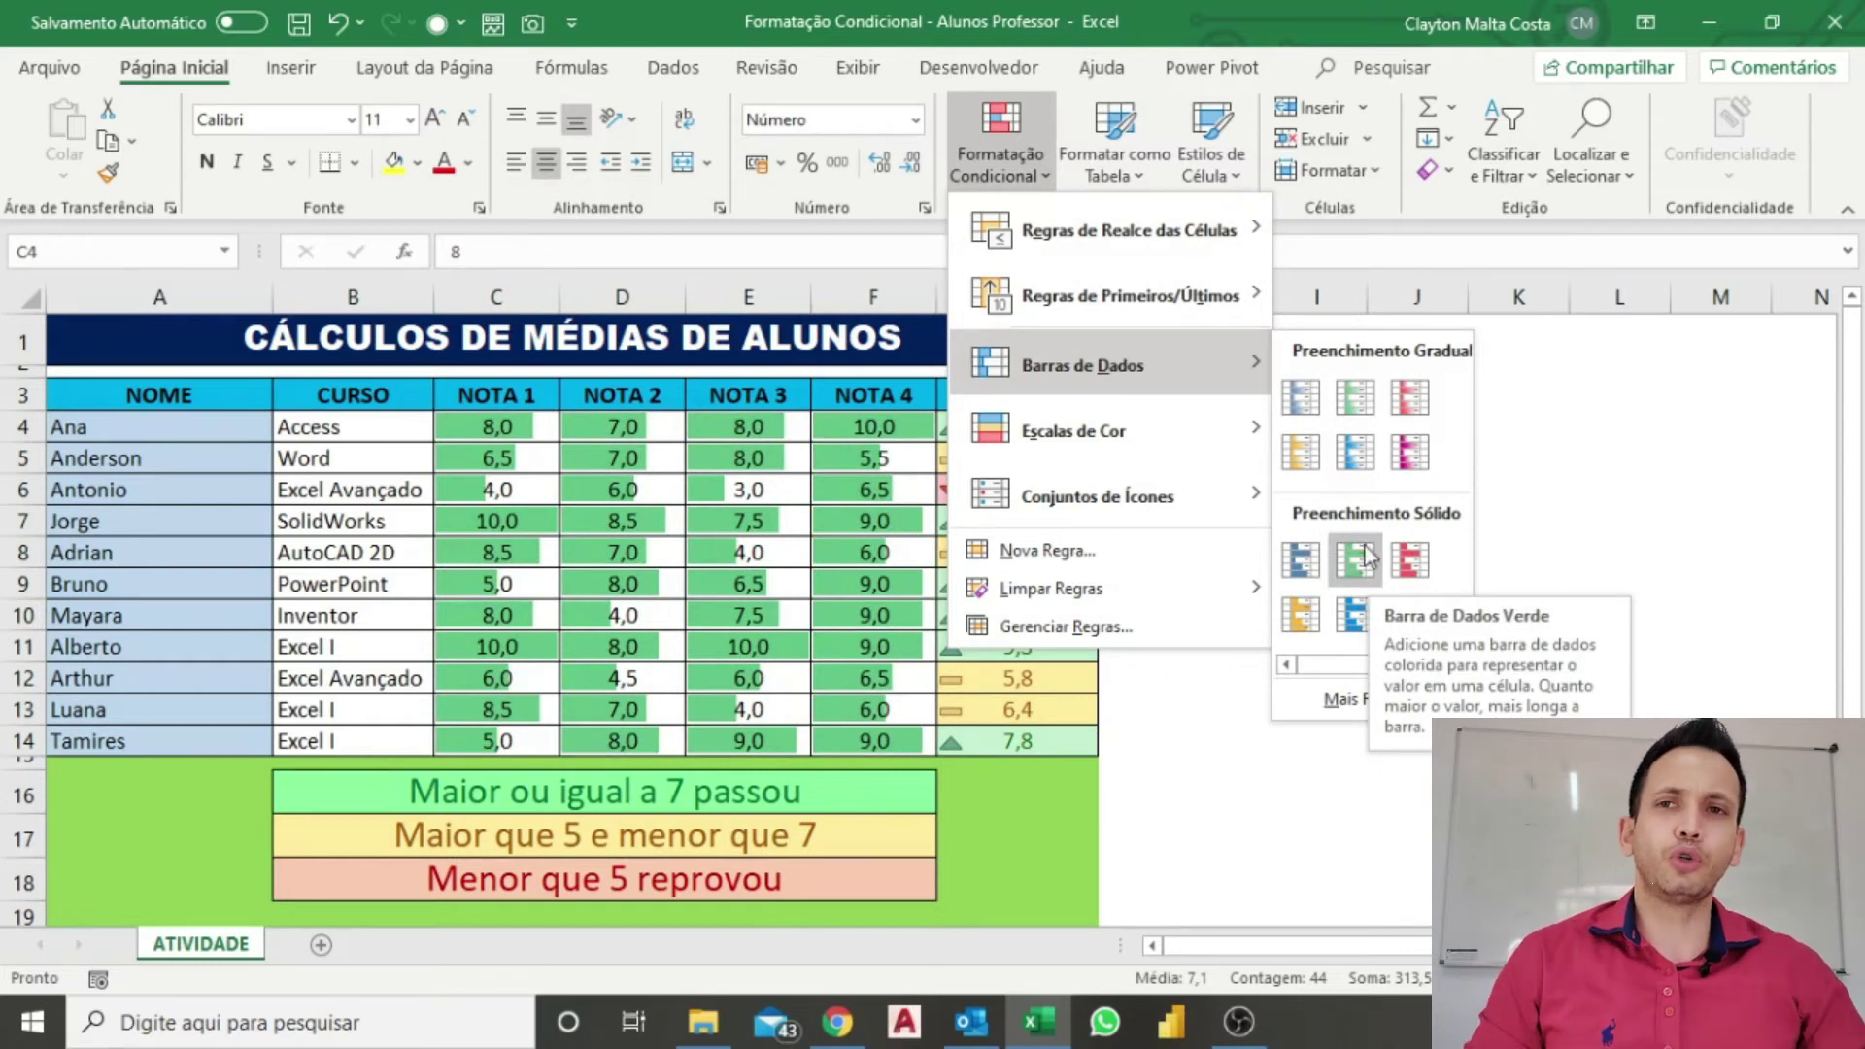
{"action": "left_click", "coordinate": [1366, 398]}
{"action": "left_click", "coordinate": [1411, 578]}
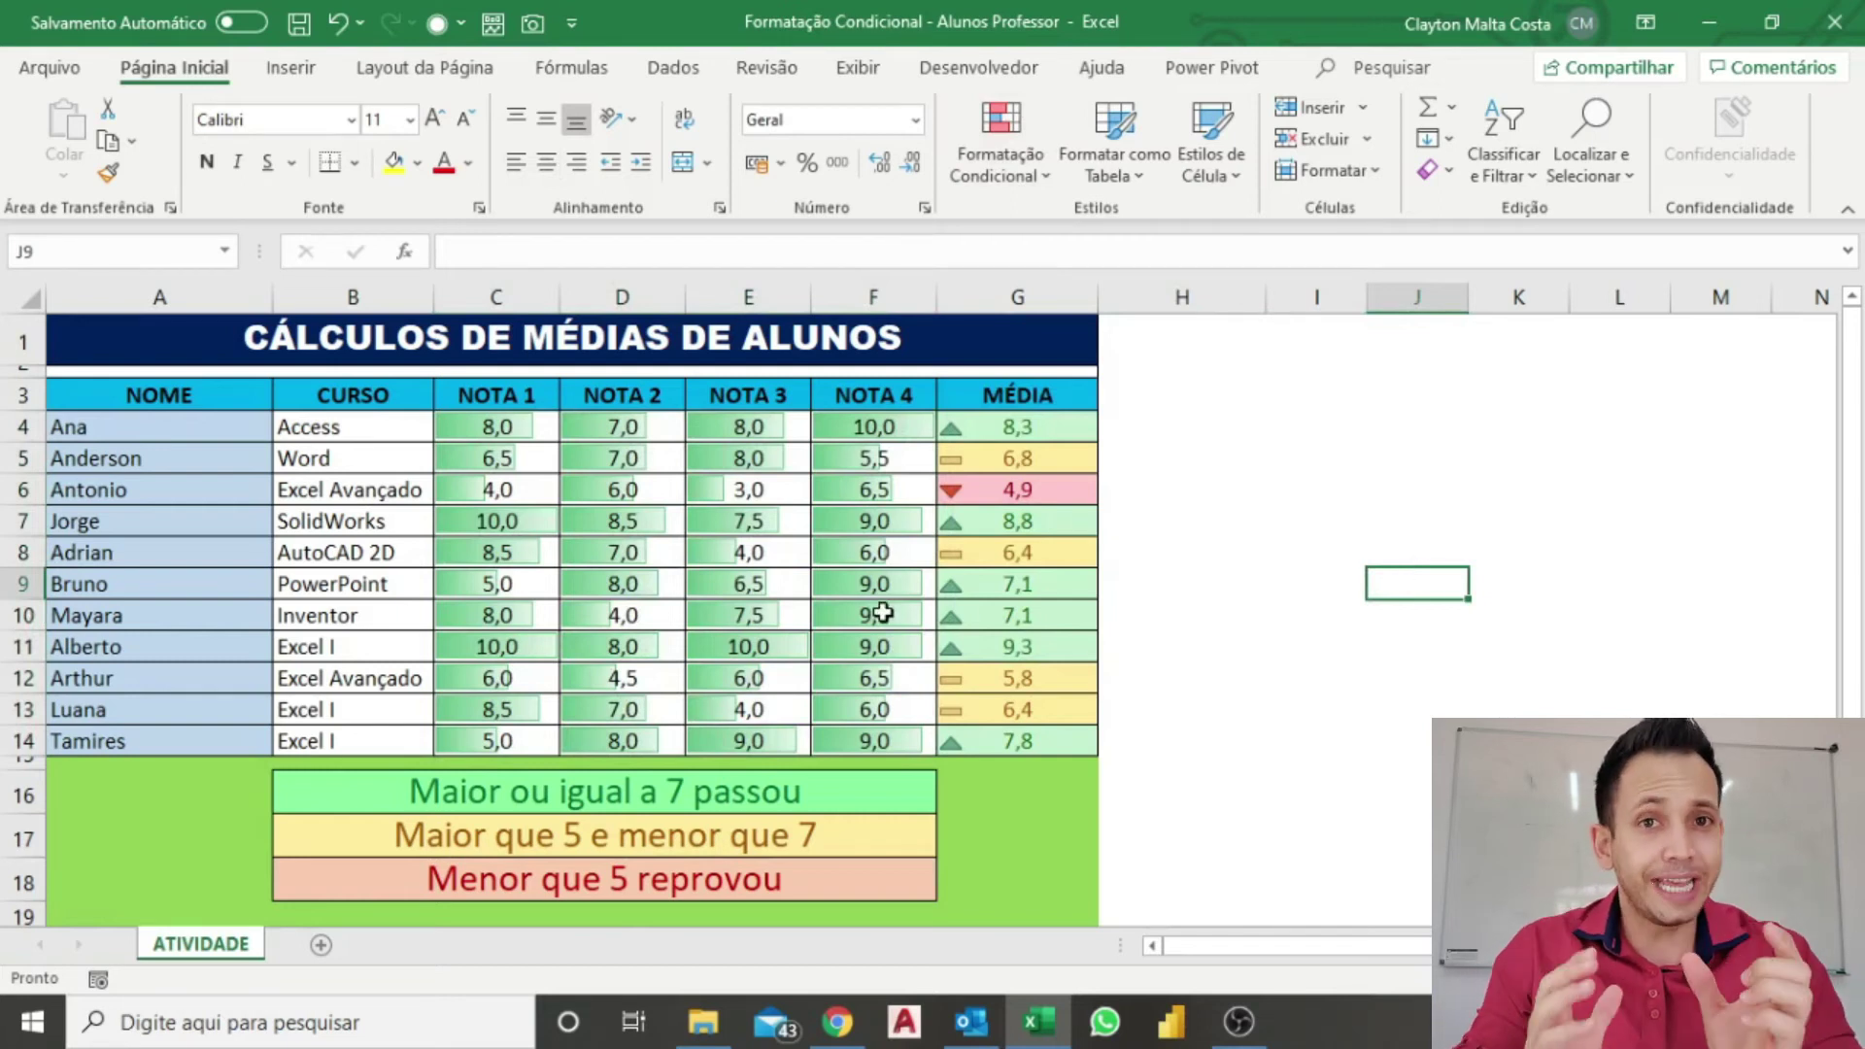
{"action": "left_click_drag", "start_coordinate": [805, 406], "coordinate": [940, 446]}
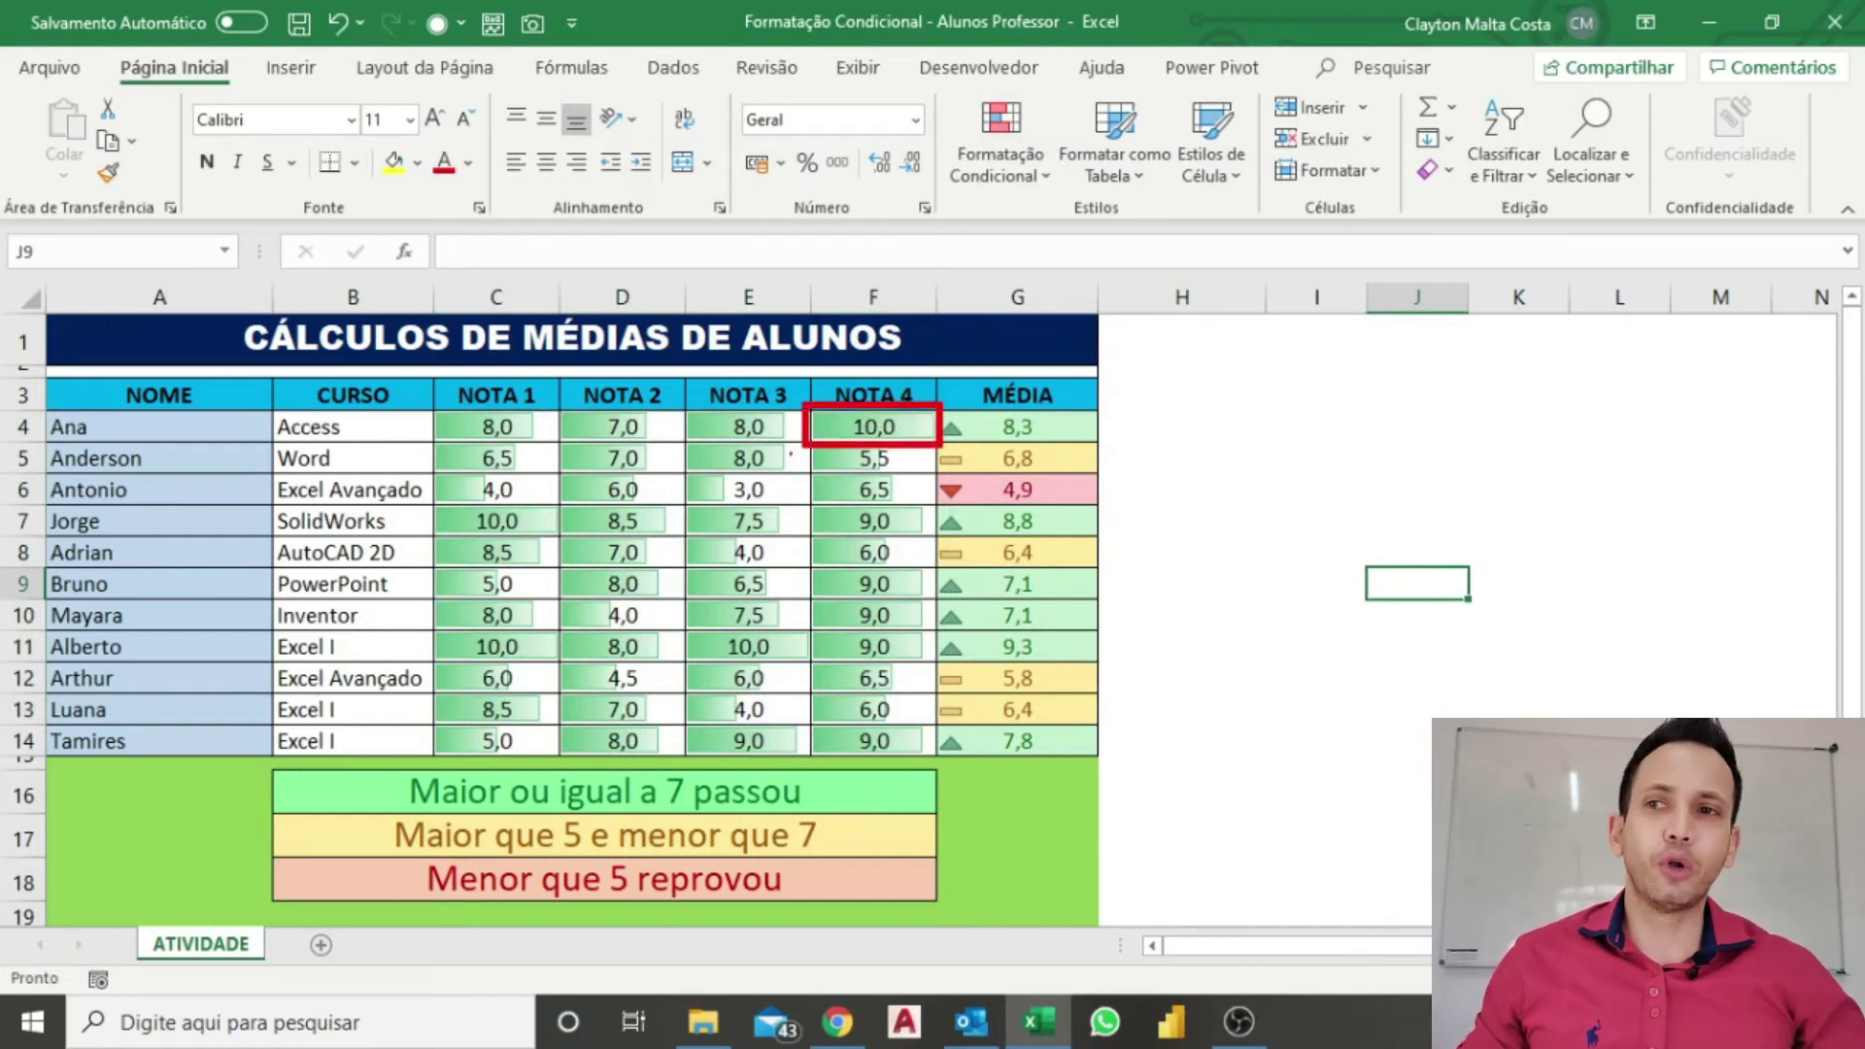
{"action": "left_click_drag", "start_coordinate": [687, 473], "coordinate": [818, 512]}
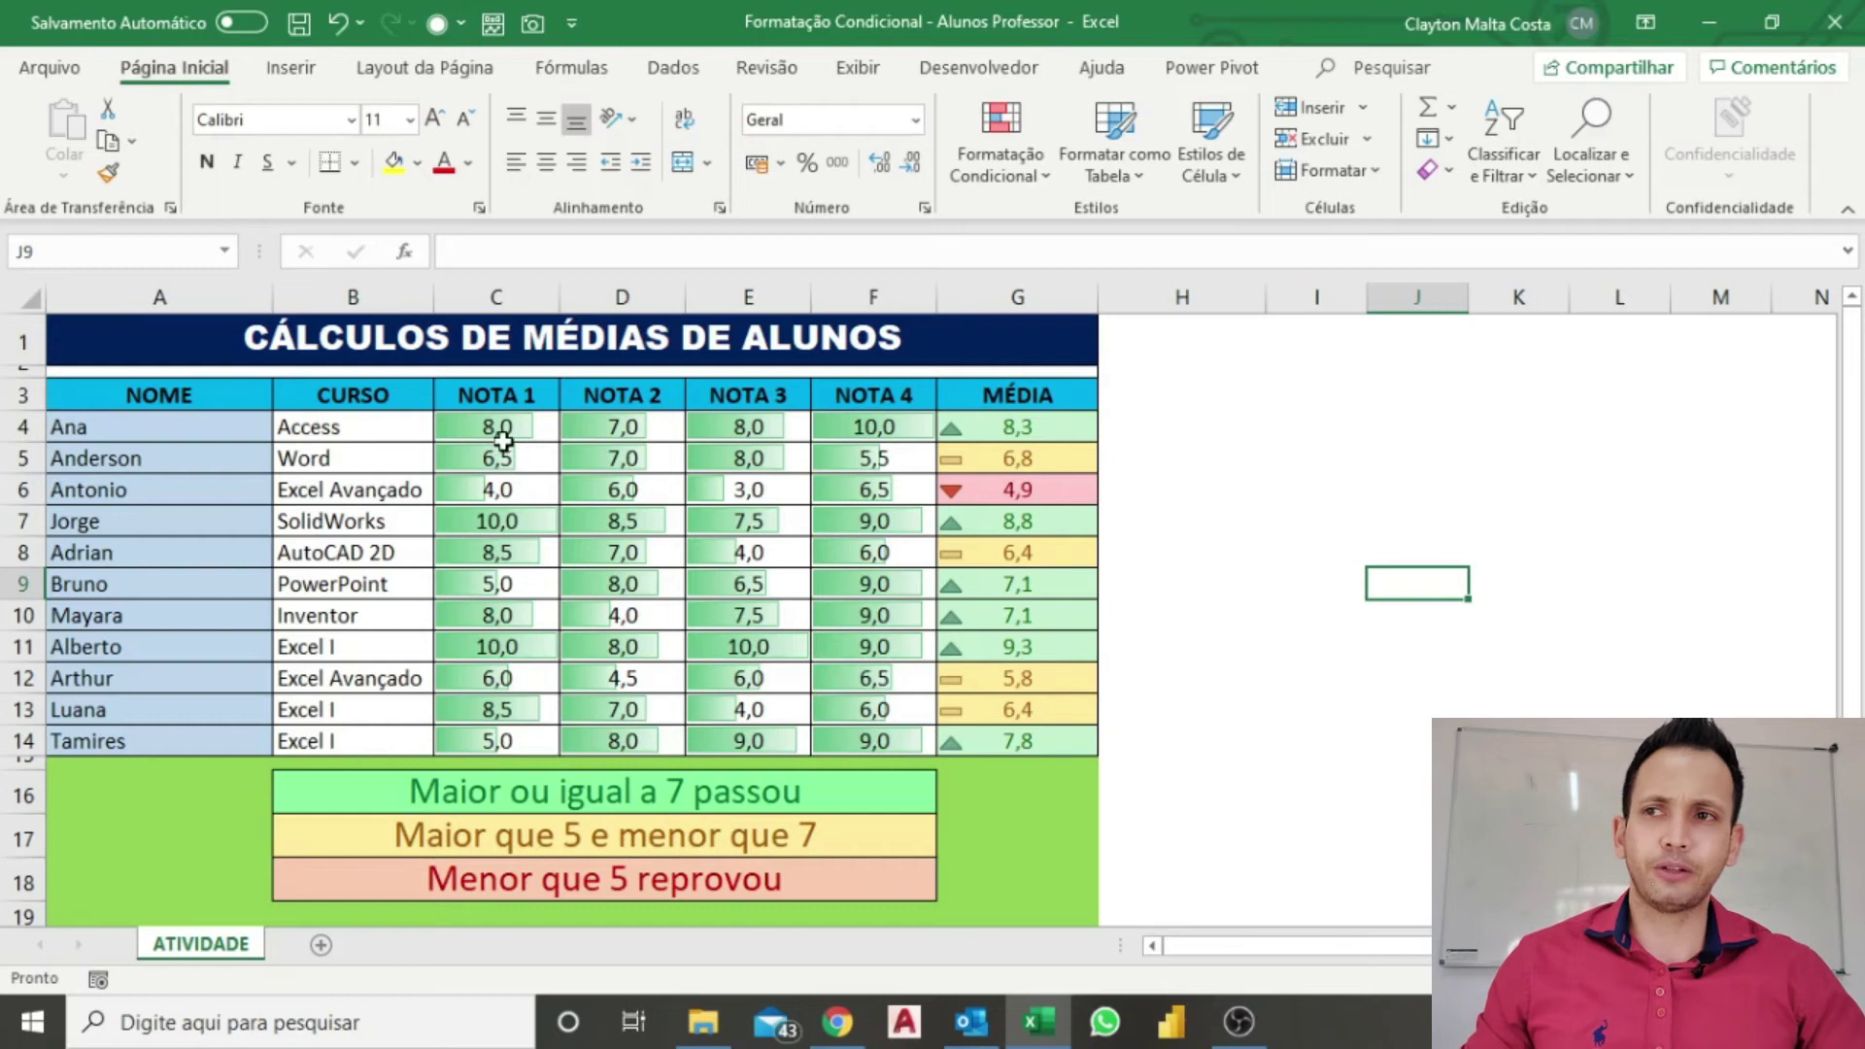
- Open the Barra de Dados rule applied to C4:F14 for editing in the conditional formatting rules manager
{"action": "left_click_drag", "start_coordinate": [492, 425], "coordinate": [856, 743]}
{"action": "left_click", "coordinate": [1022, 178]}
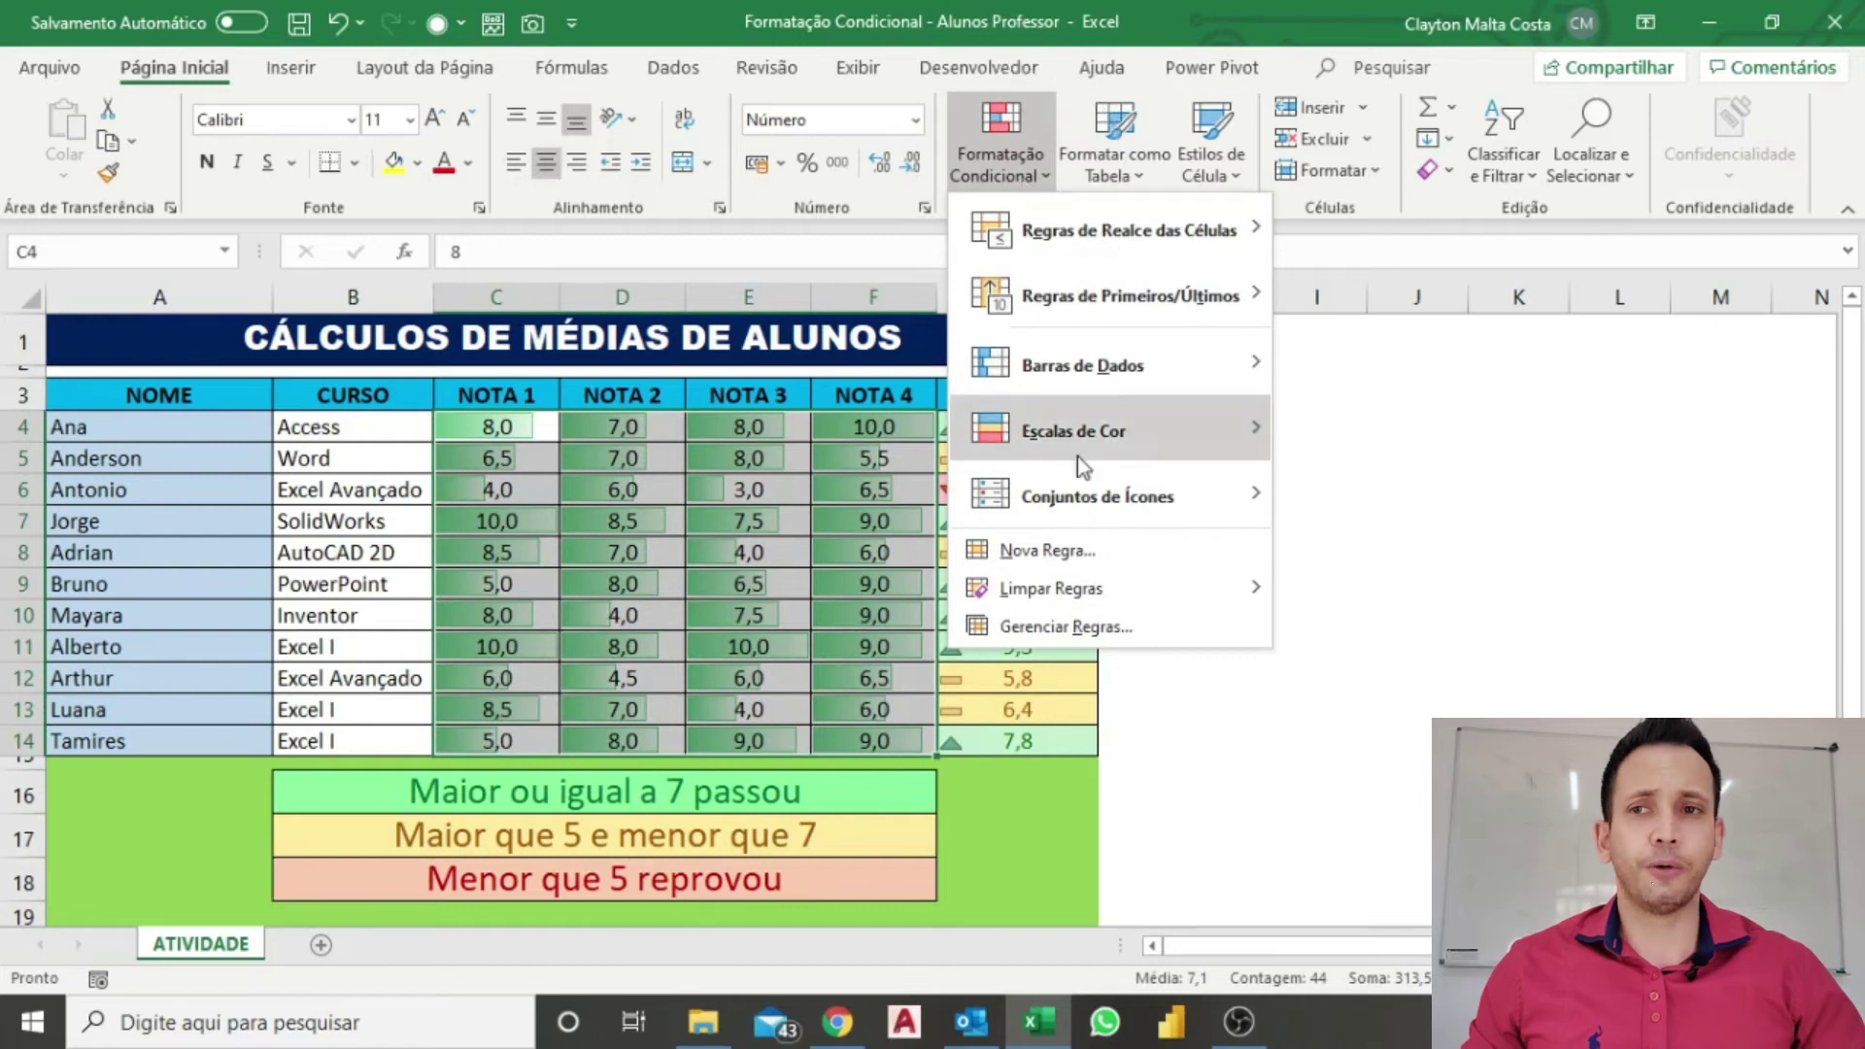
{"action": "left_click", "coordinate": [1100, 627]}
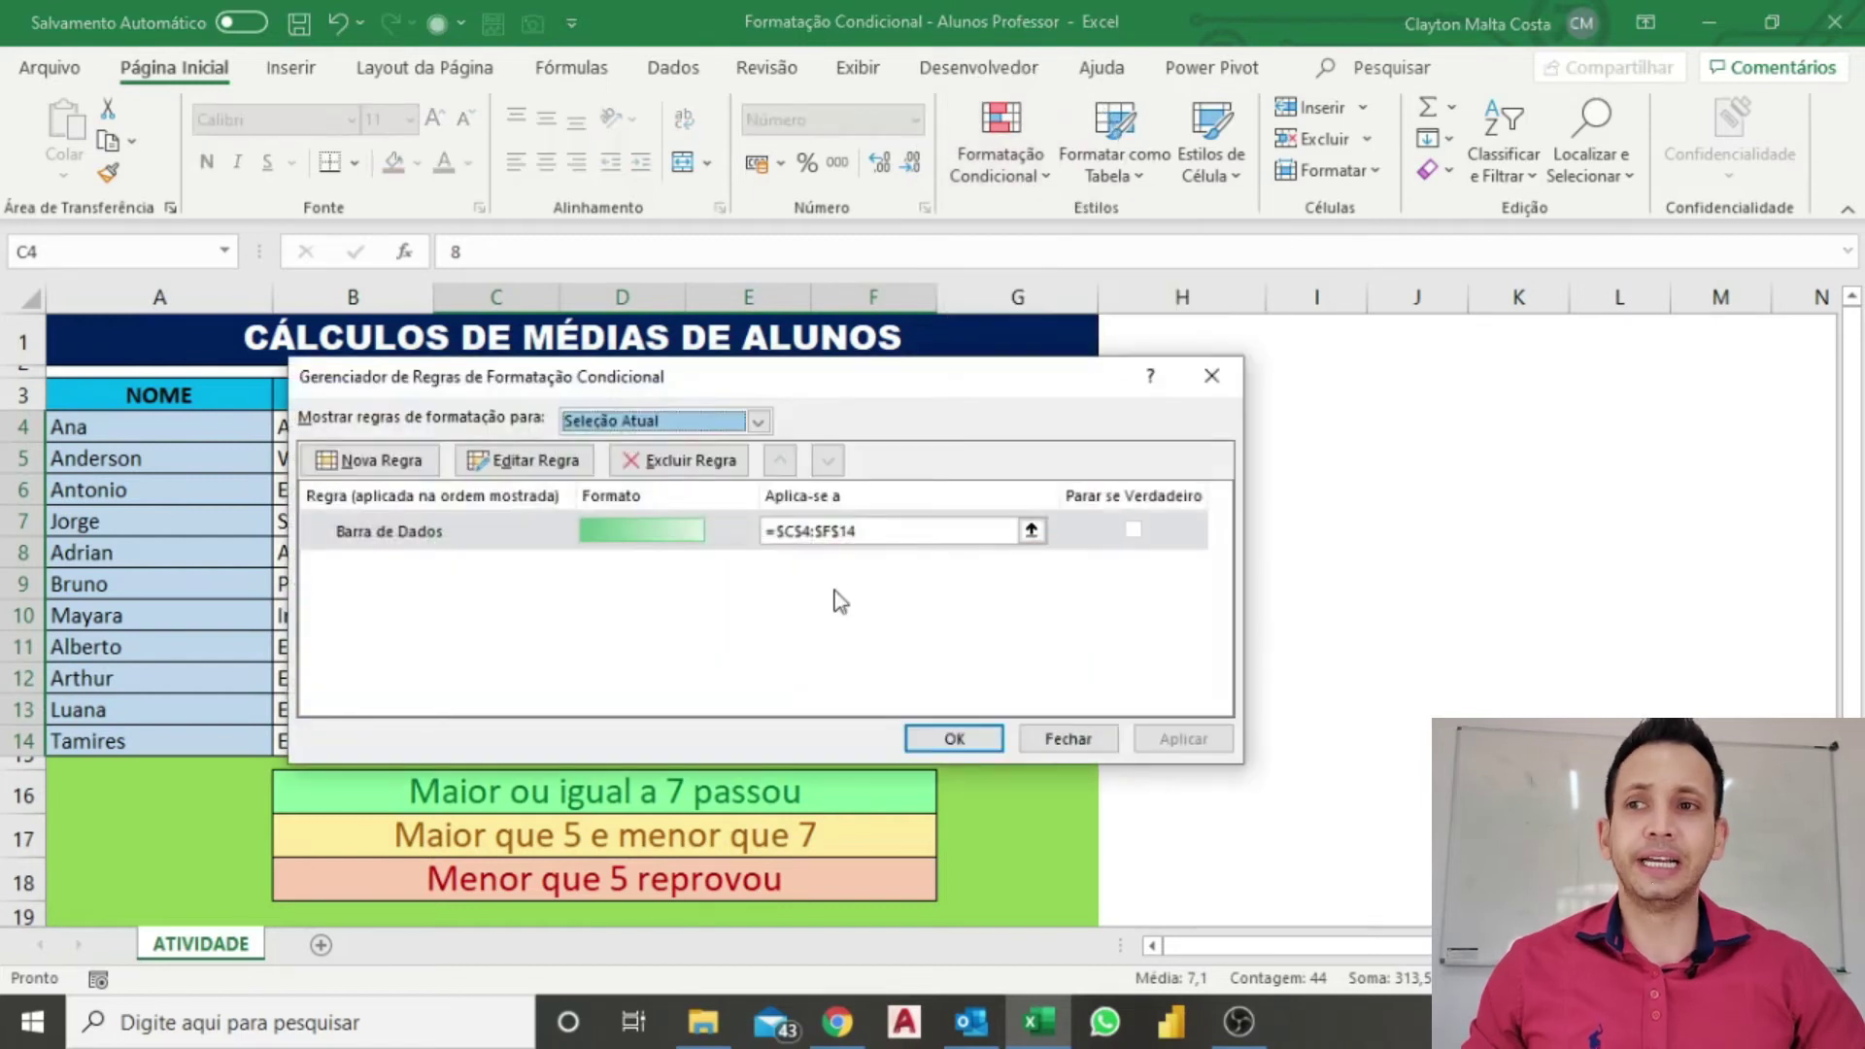
{"action": "left_click", "coordinate": [532, 534]}
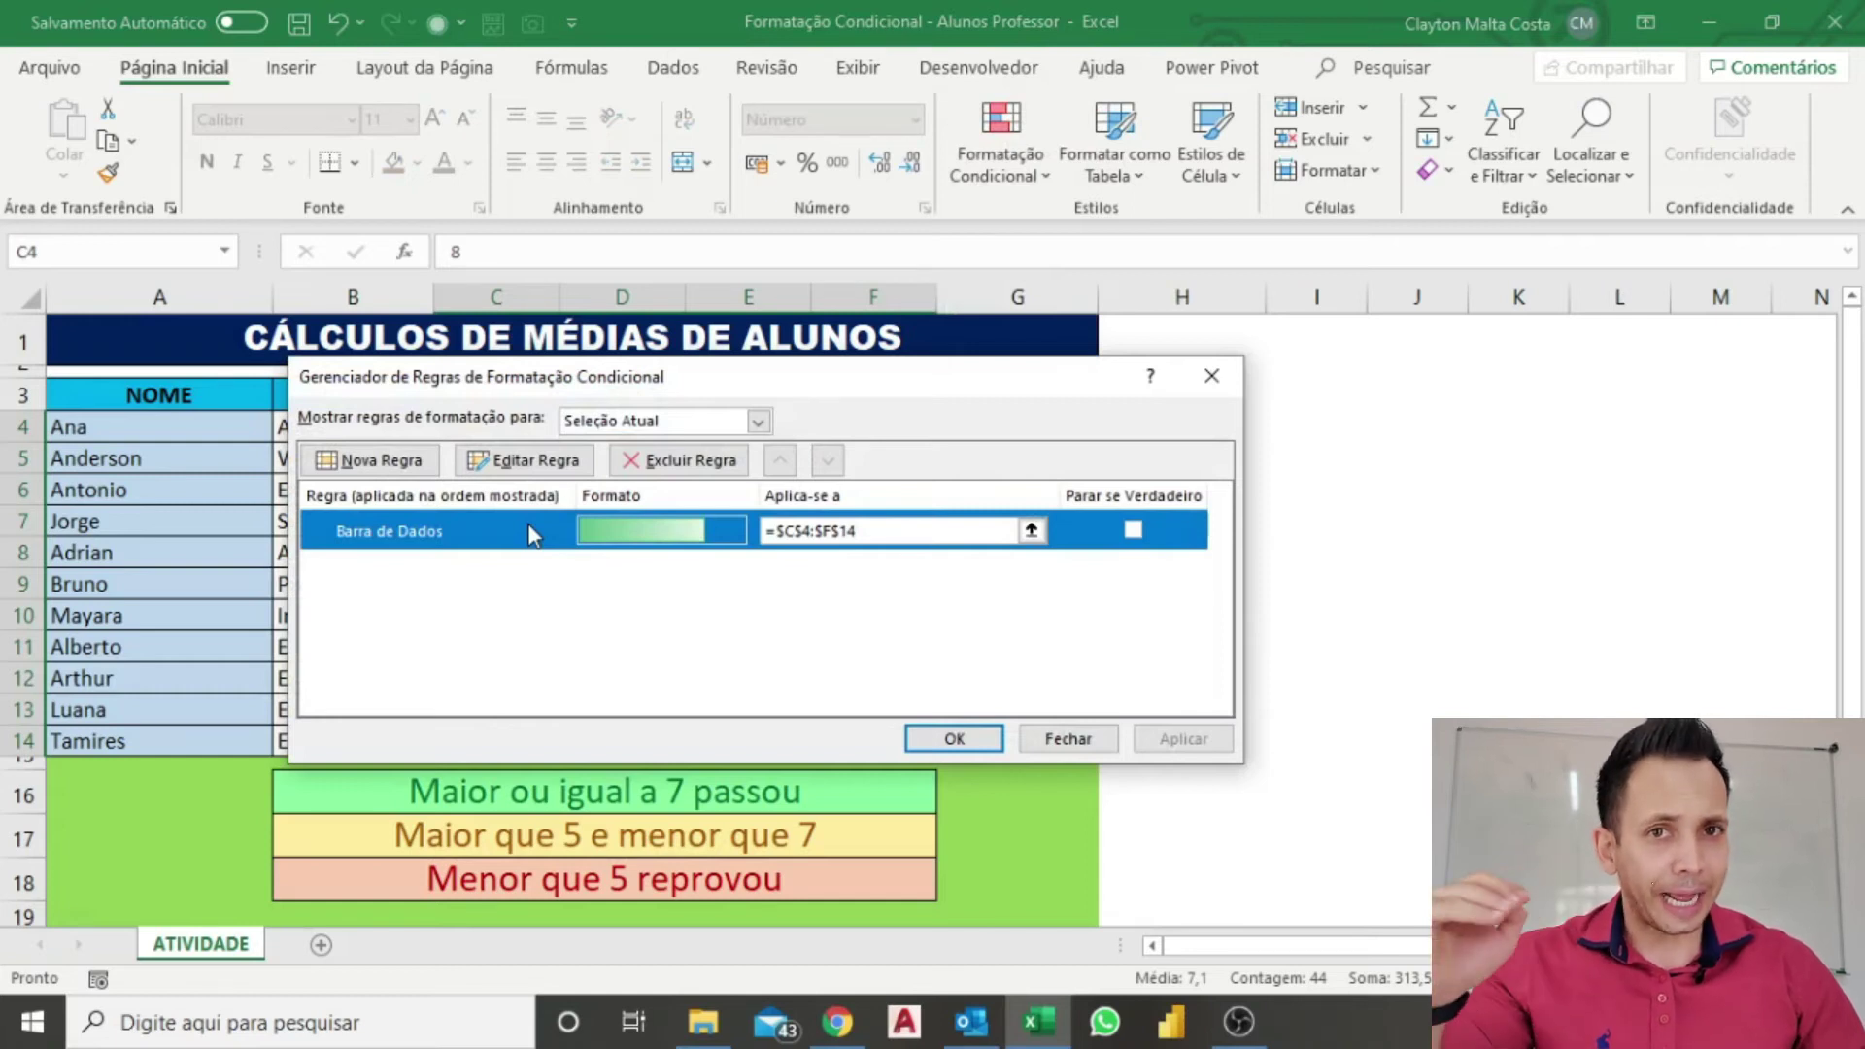
{"action": "left_click", "coordinate": [562, 464]}
{"action": "left_click_drag", "start_coordinate": [819, 252], "coordinate": [923, 161]}
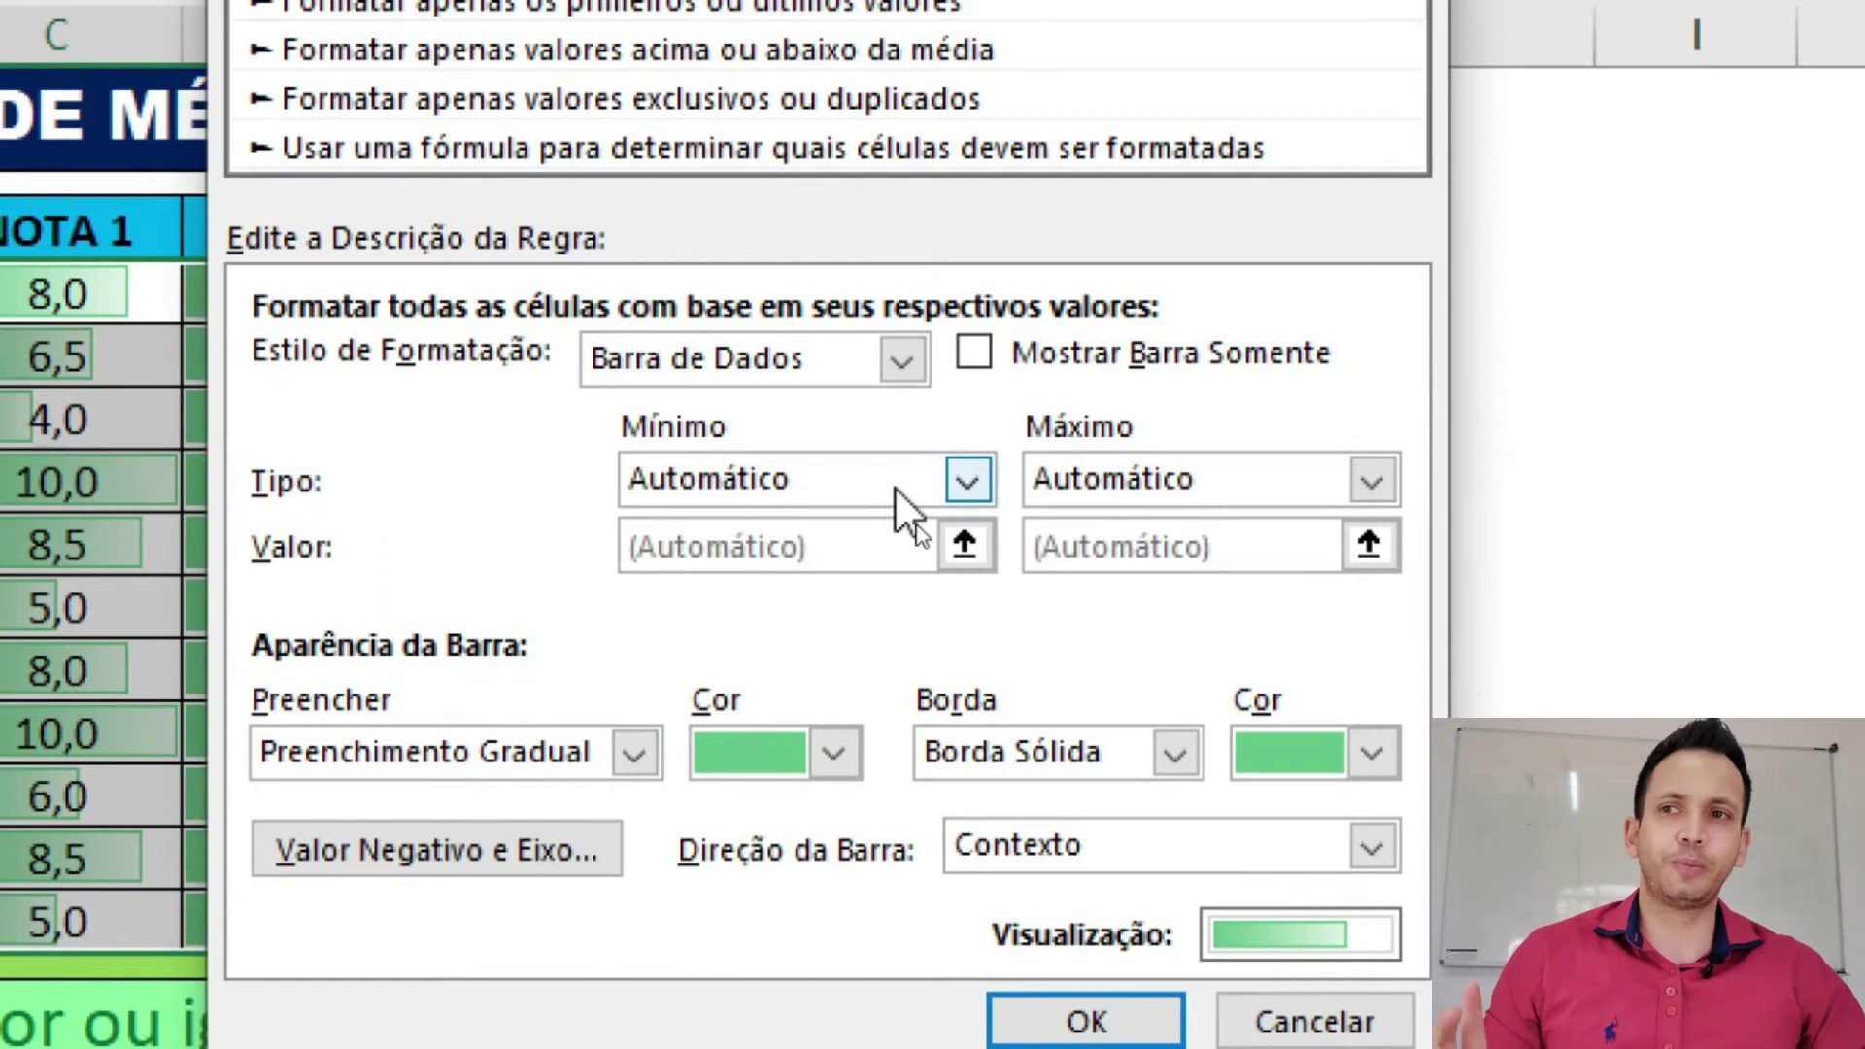
- Set the data bar rule's maximum to type Número with value 15 and apply the edited rule to the grades
{"action": "left_click", "coordinate": [1053, 482]}
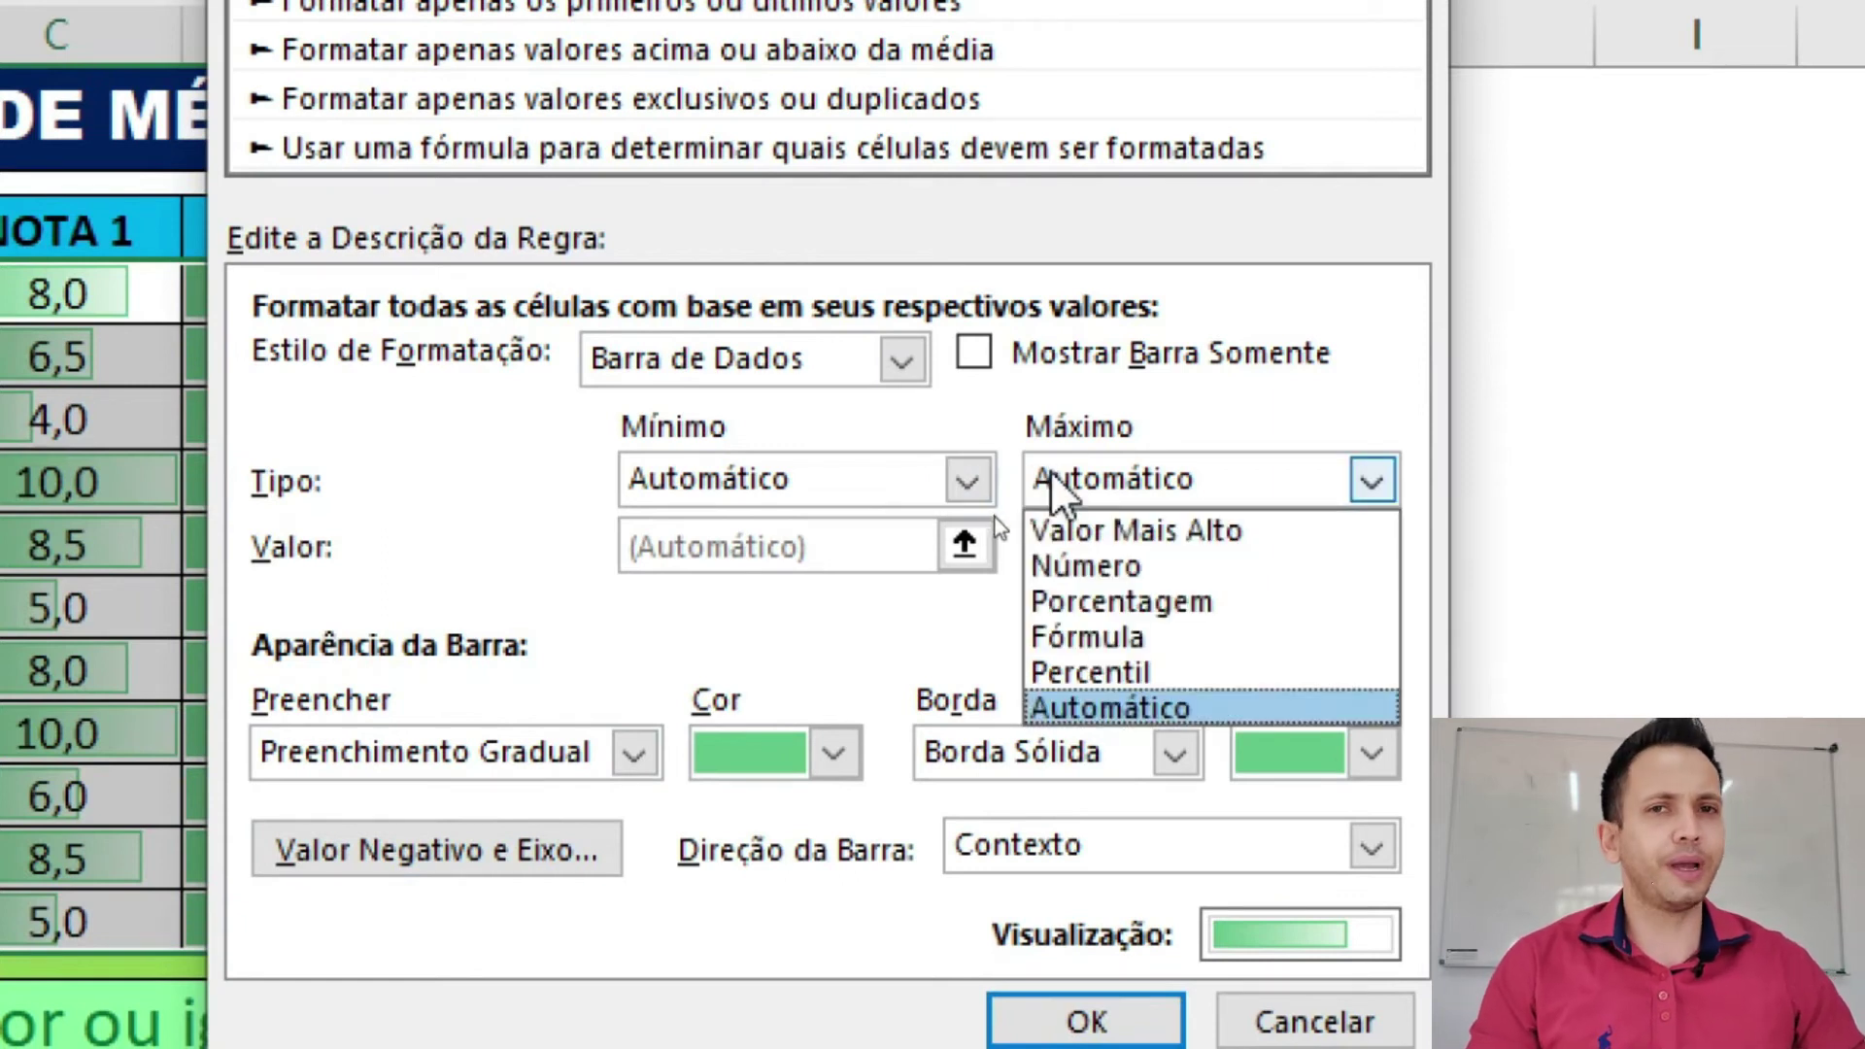
{"action": "left_click", "coordinate": [1115, 571]}
{"action": "left_click_drag", "start_coordinate": [1135, 544], "coordinate": [1027, 530]}
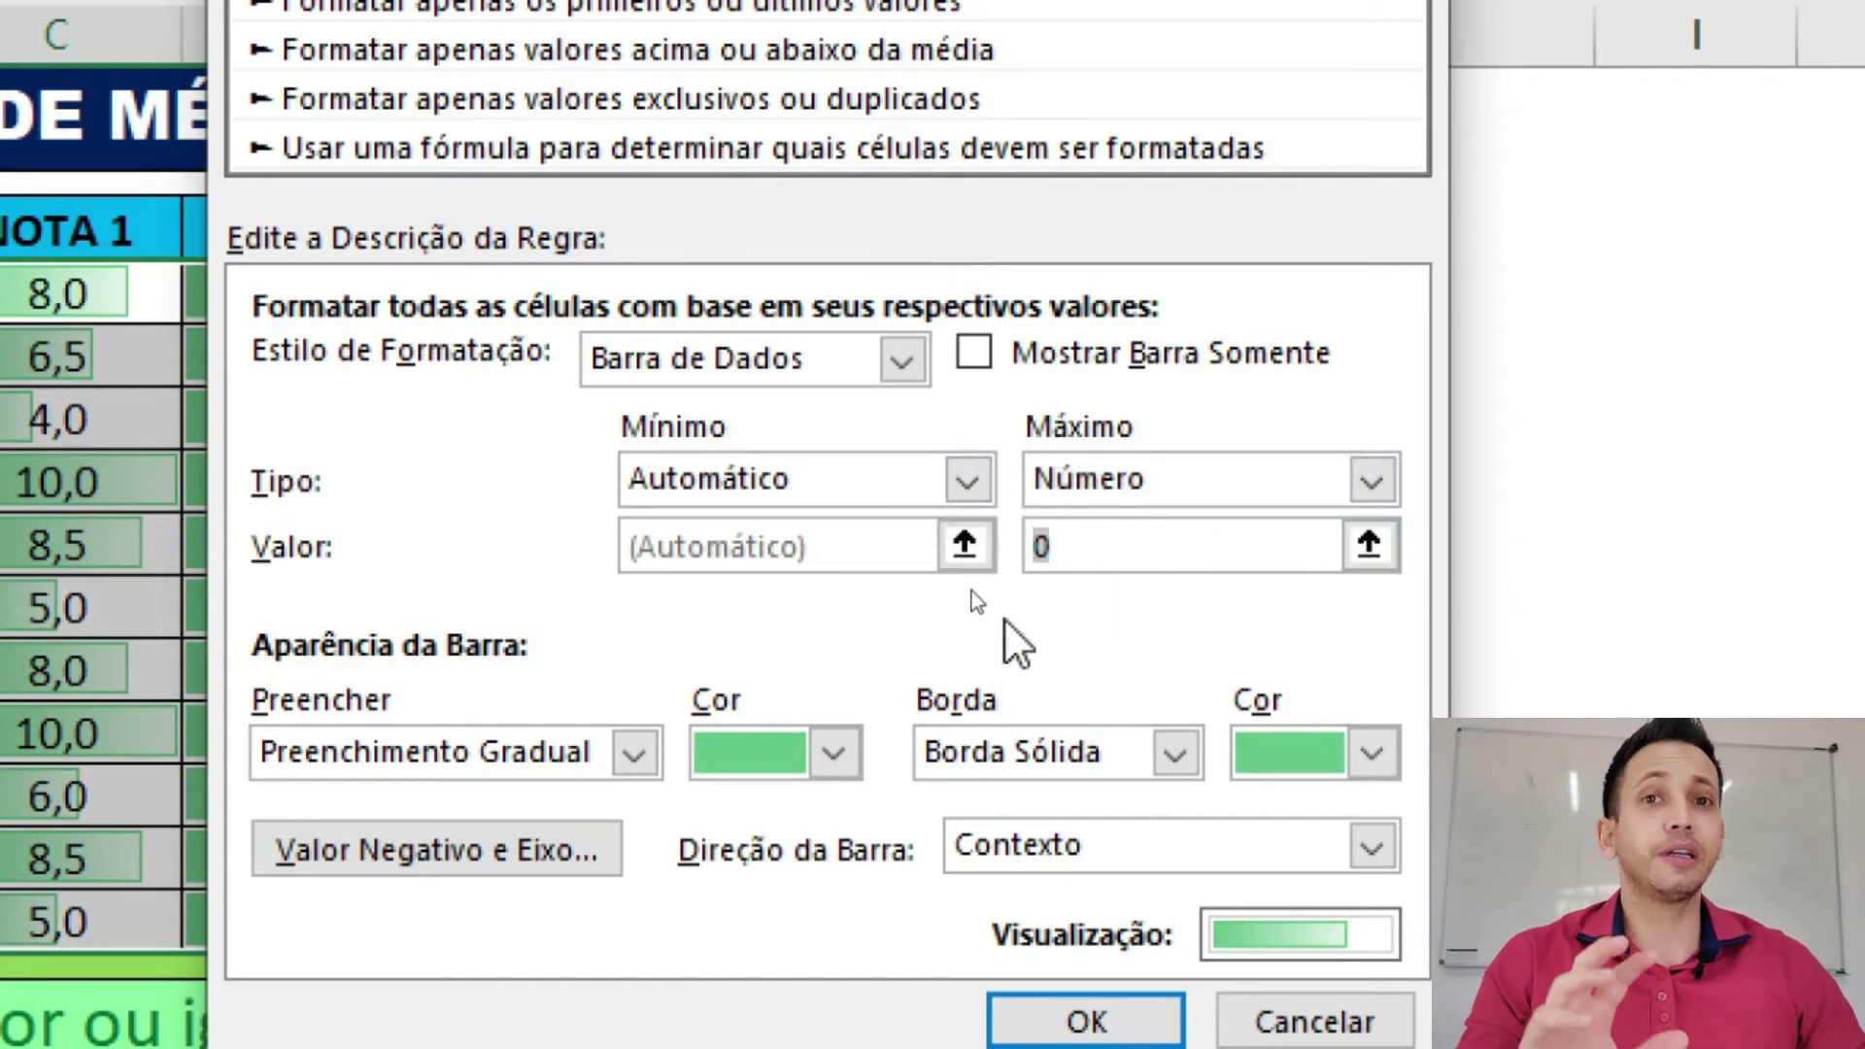
{"action": "type", "text": "15"}
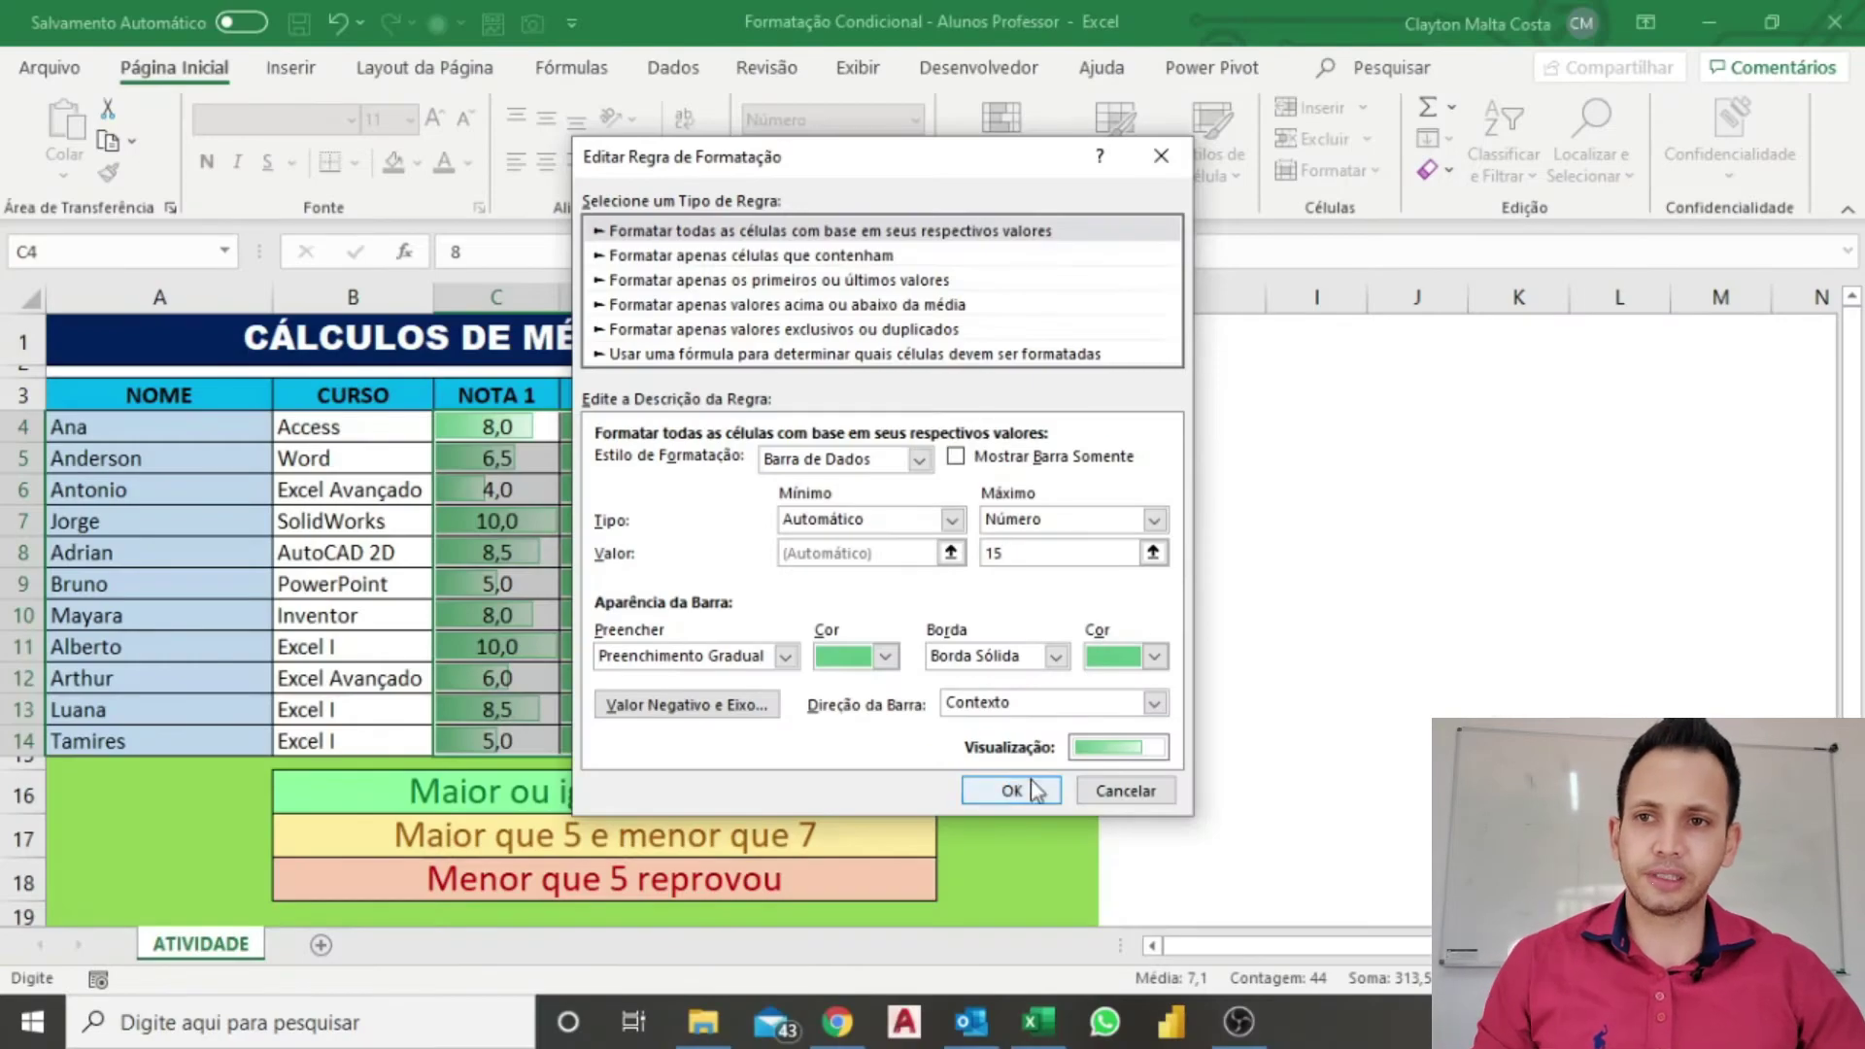
{"action": "left_click", "coordinate": [1034, 791]}
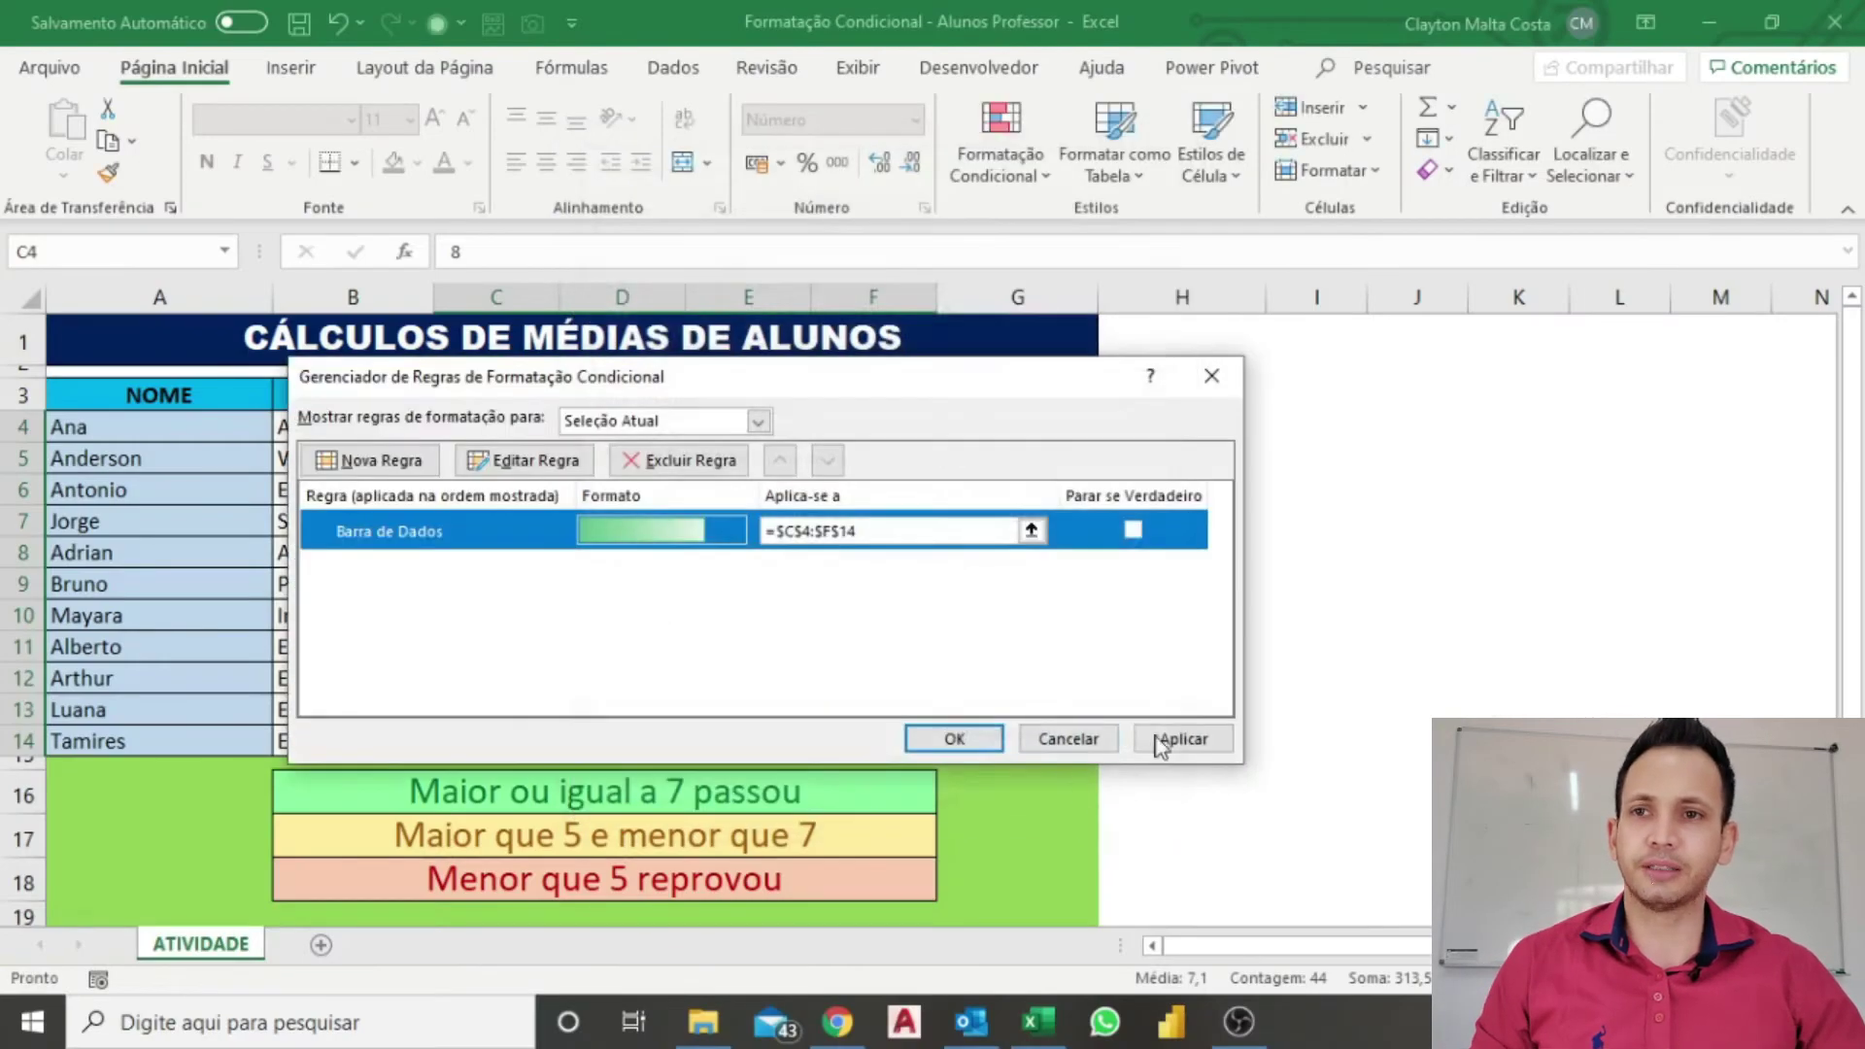
{"action": "left_click", "coordinate": [1183, 739]}
{"action": "left_click", "coordinate": [951, 733]}
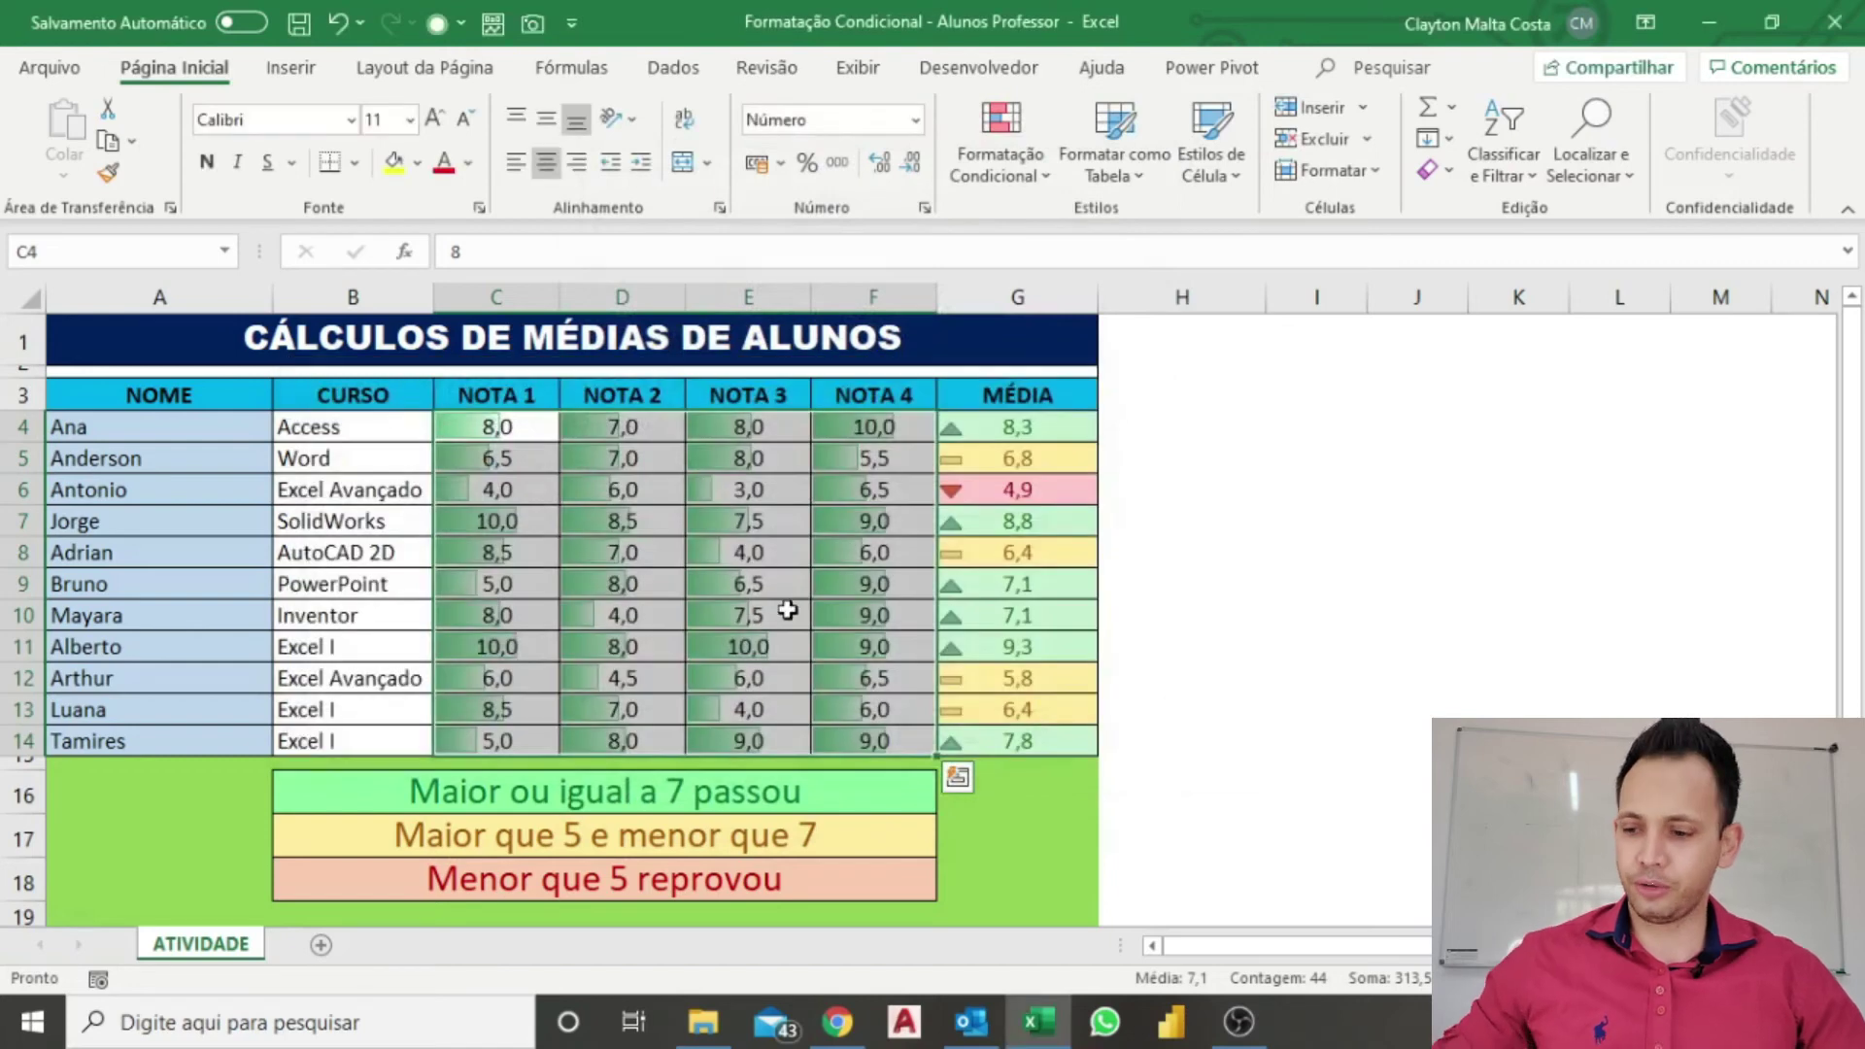
{"action": "key", "text": "ctrl+q"}
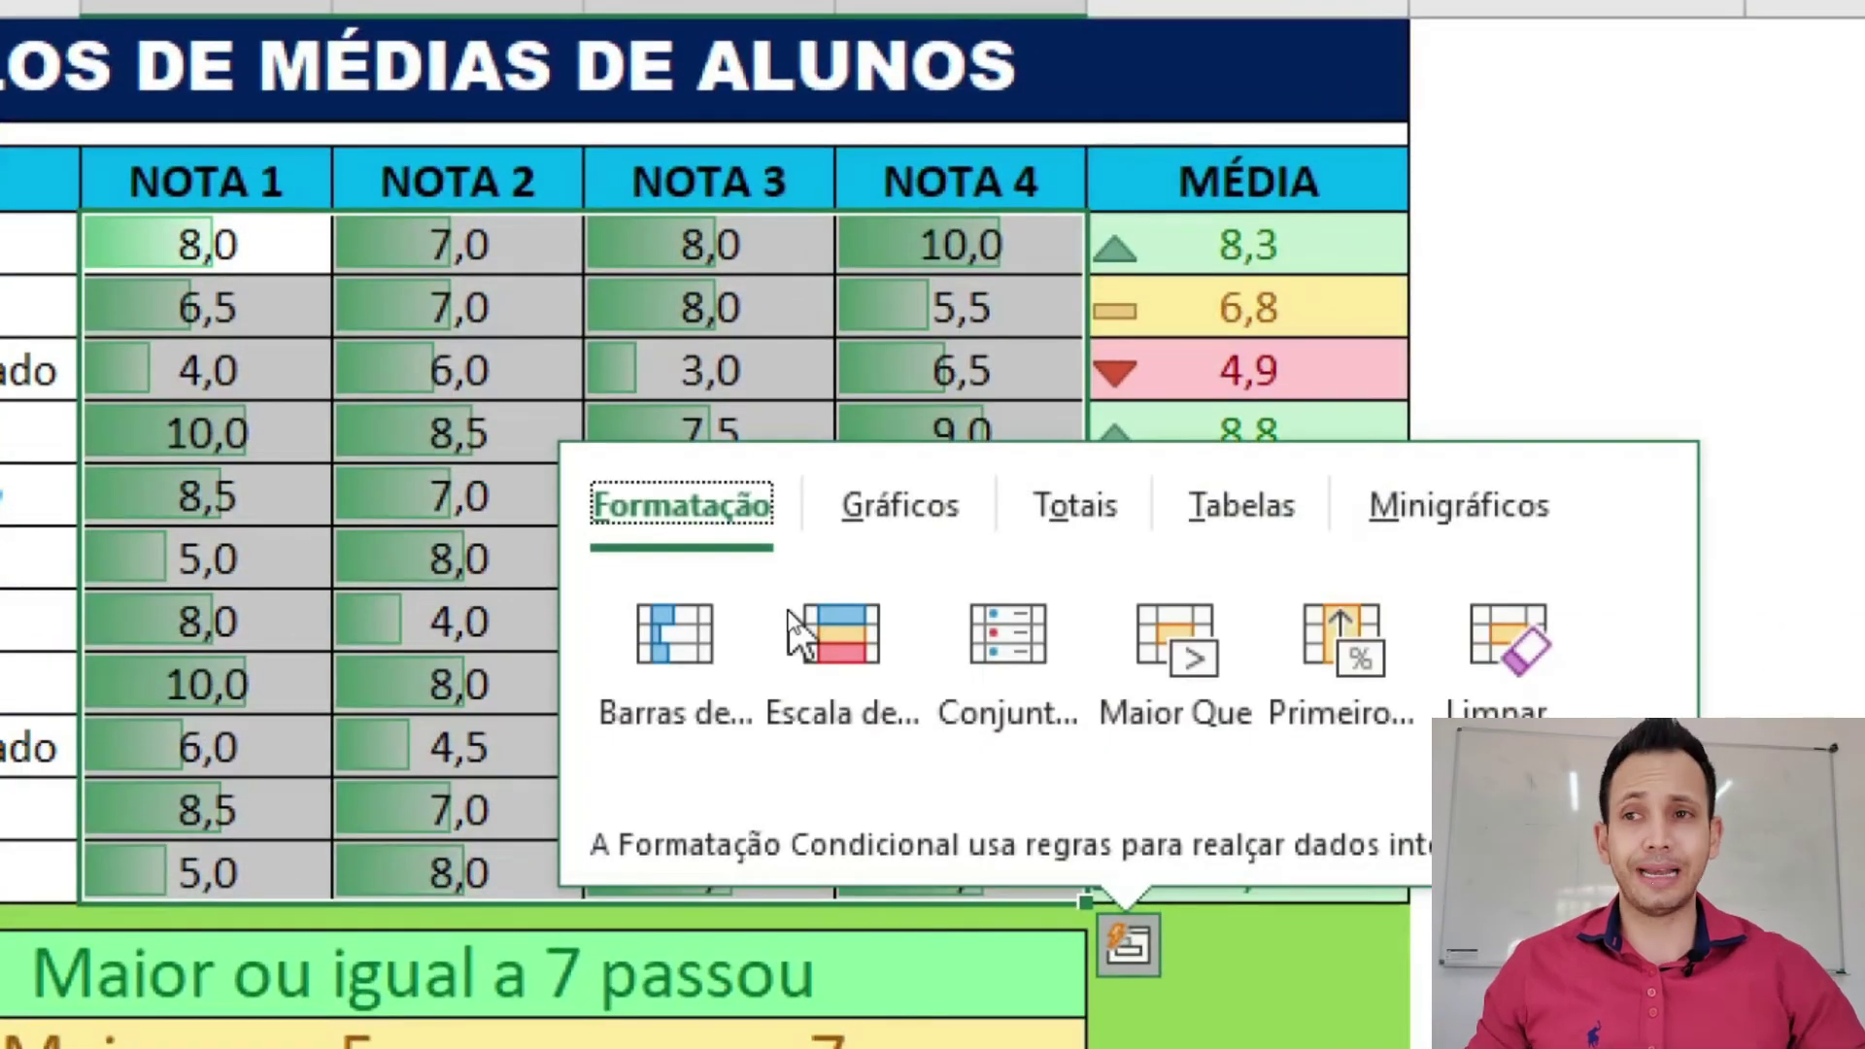
{"action": "left_click", "coordinate": [947, 253]}
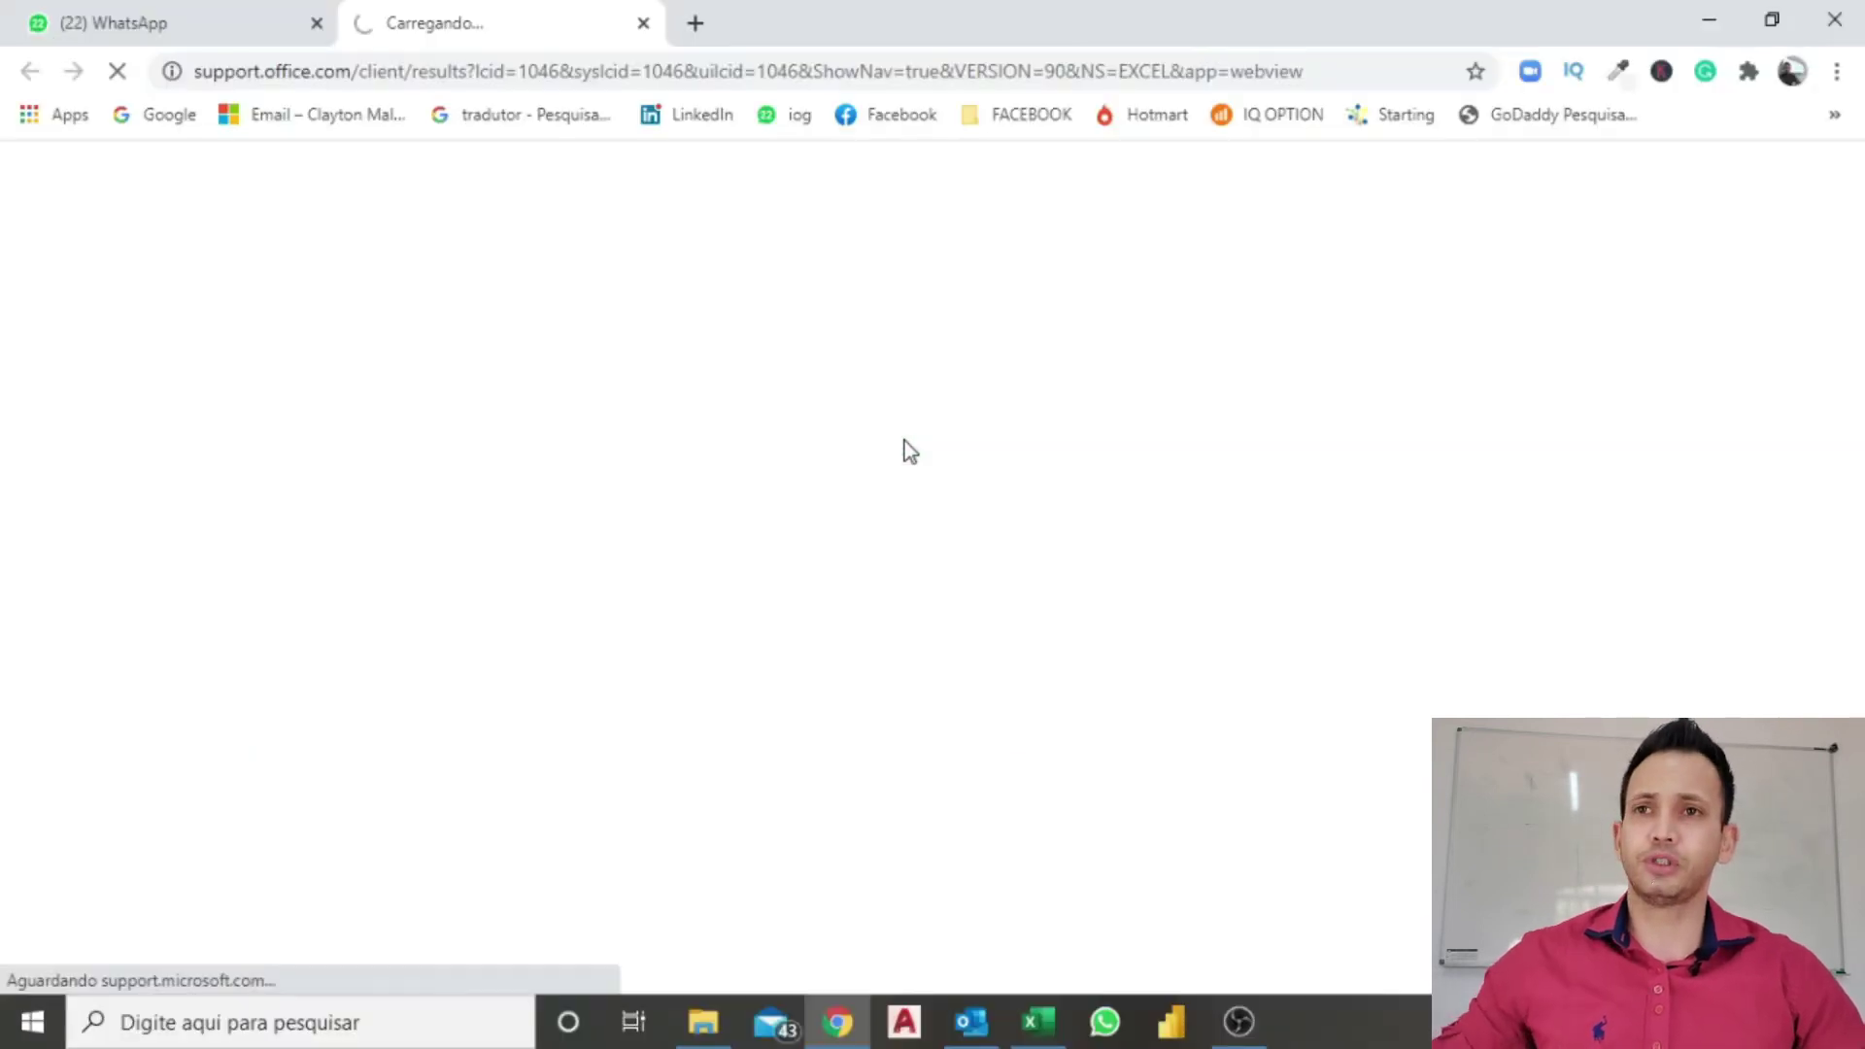
{"action": "left_click", "coordinate": [1686, 18]}
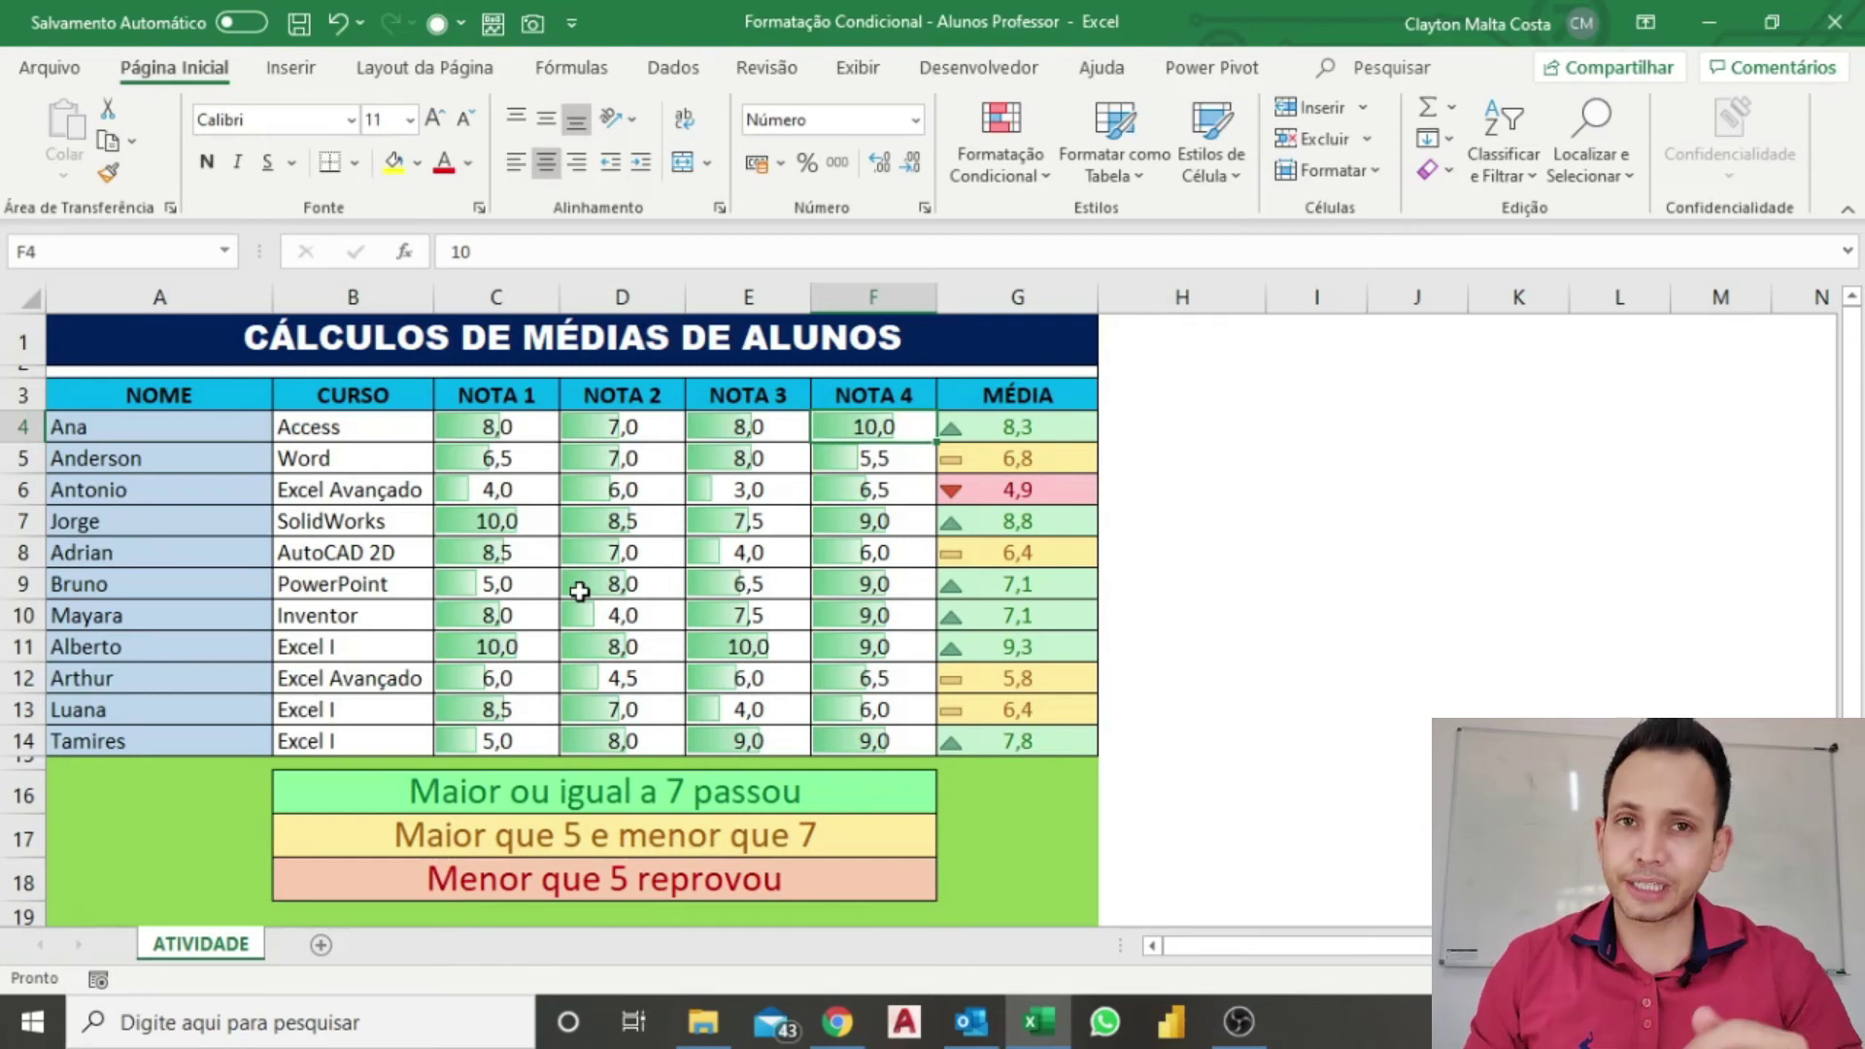
- Set up a Texto que Contém rule on the courses in B4:B14 for "Excel I" with Preenchimento Verde e Texto Verde Escuro
{"action": "left_click_drag", "start_coordinate": [415, 436], "coordinate": [346, 749]}
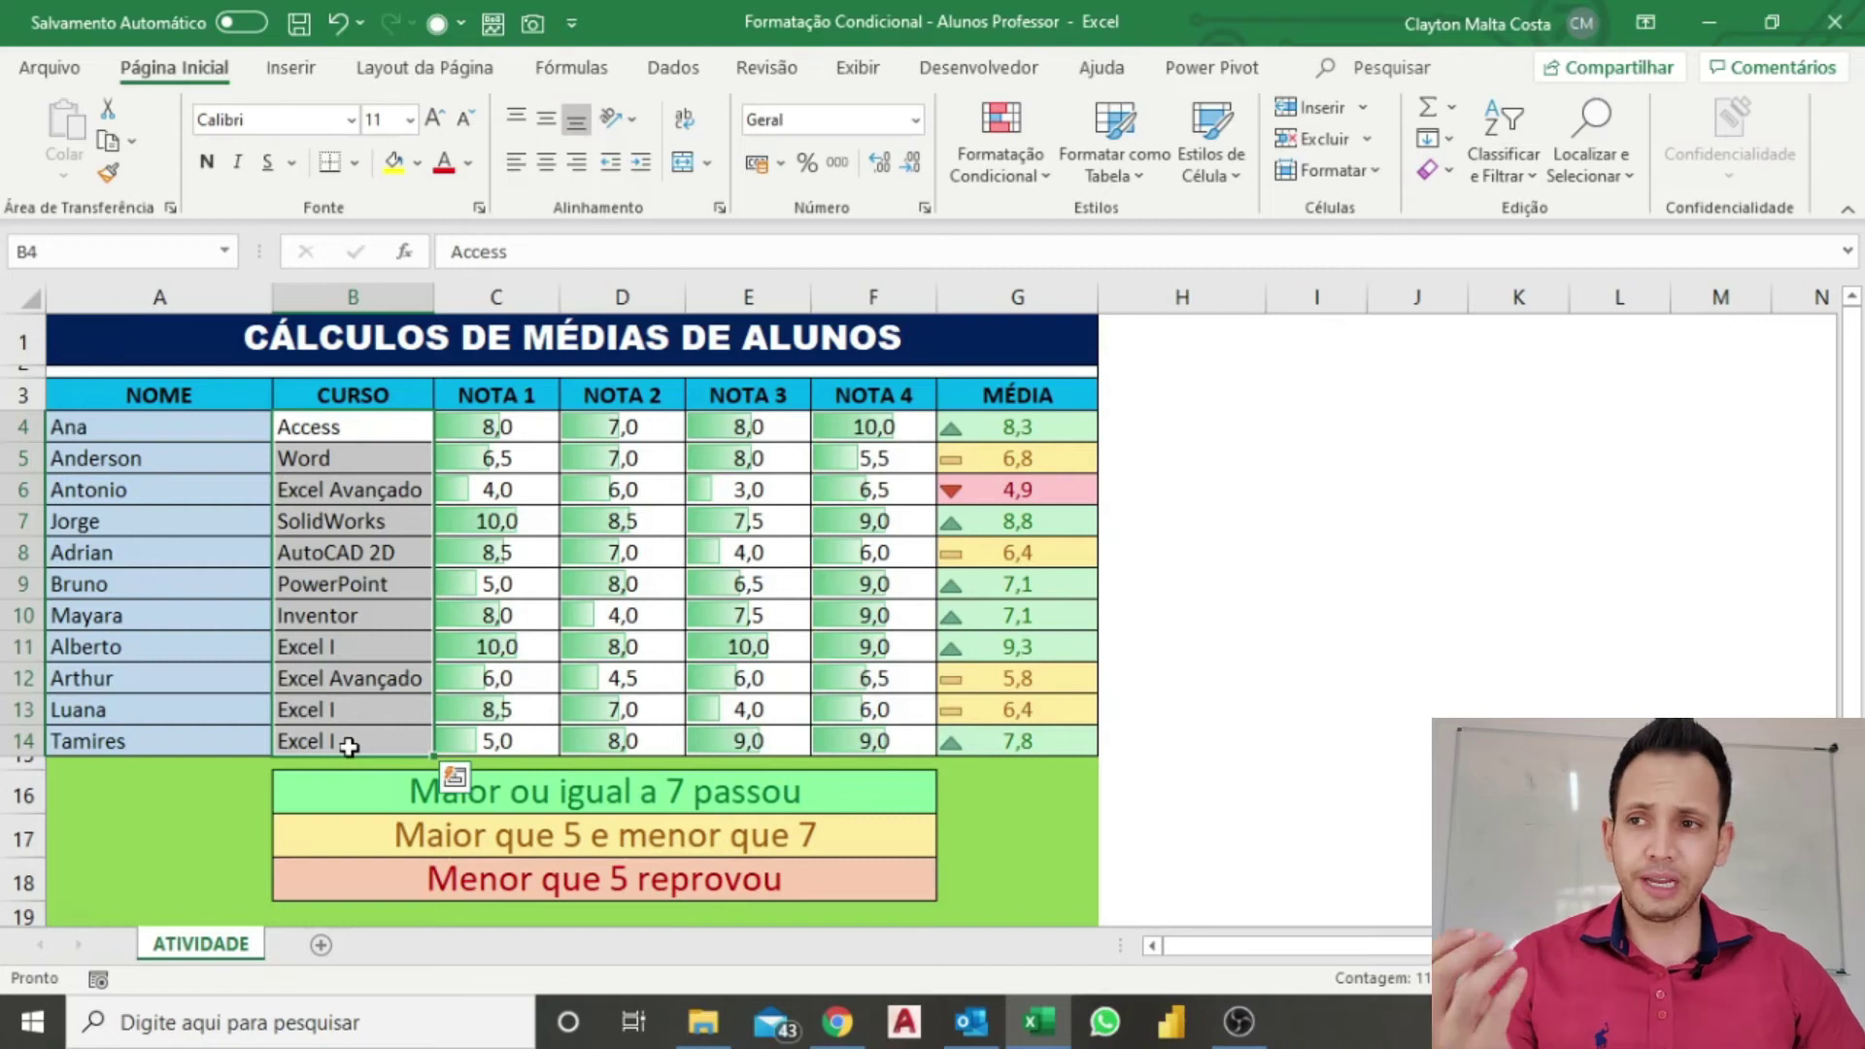
{"action": "left_click_drag", "start_coordinate": [384, 430], "coordinate": [368, 735]}
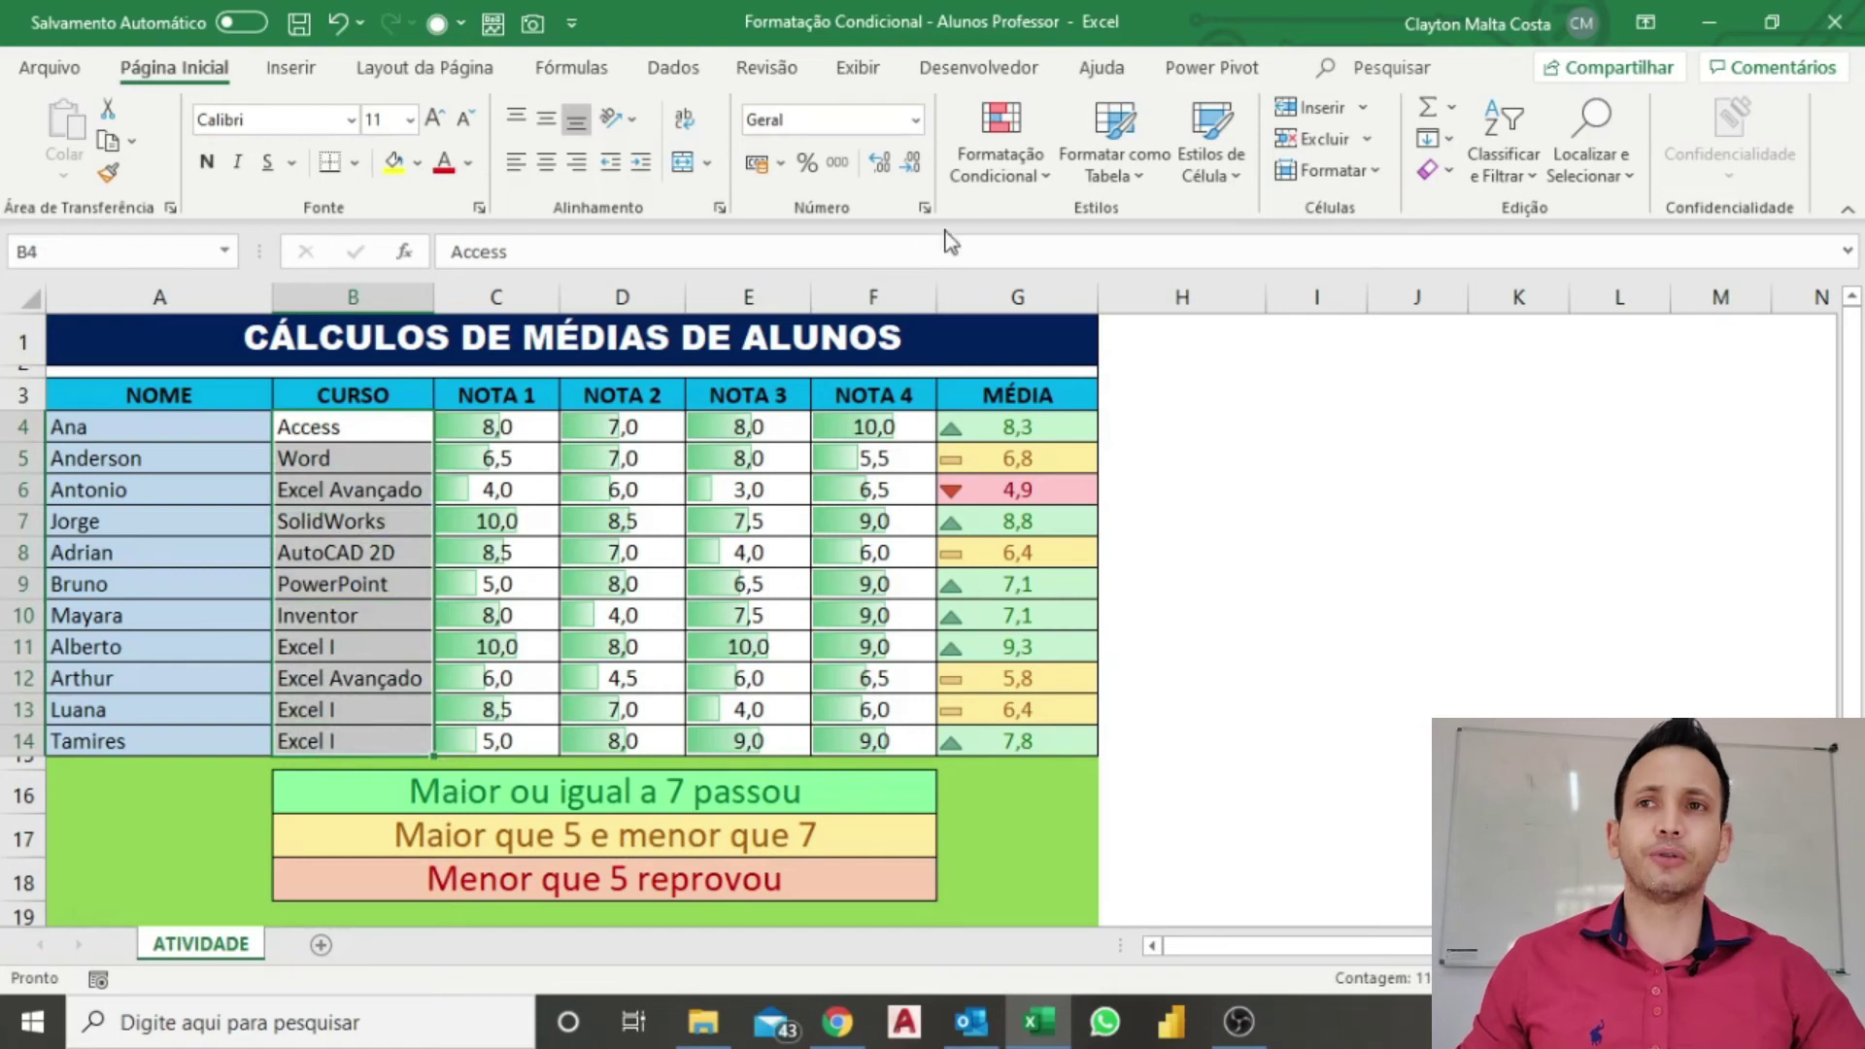
{"action": "left_click", "coordinate": [995, 181]}
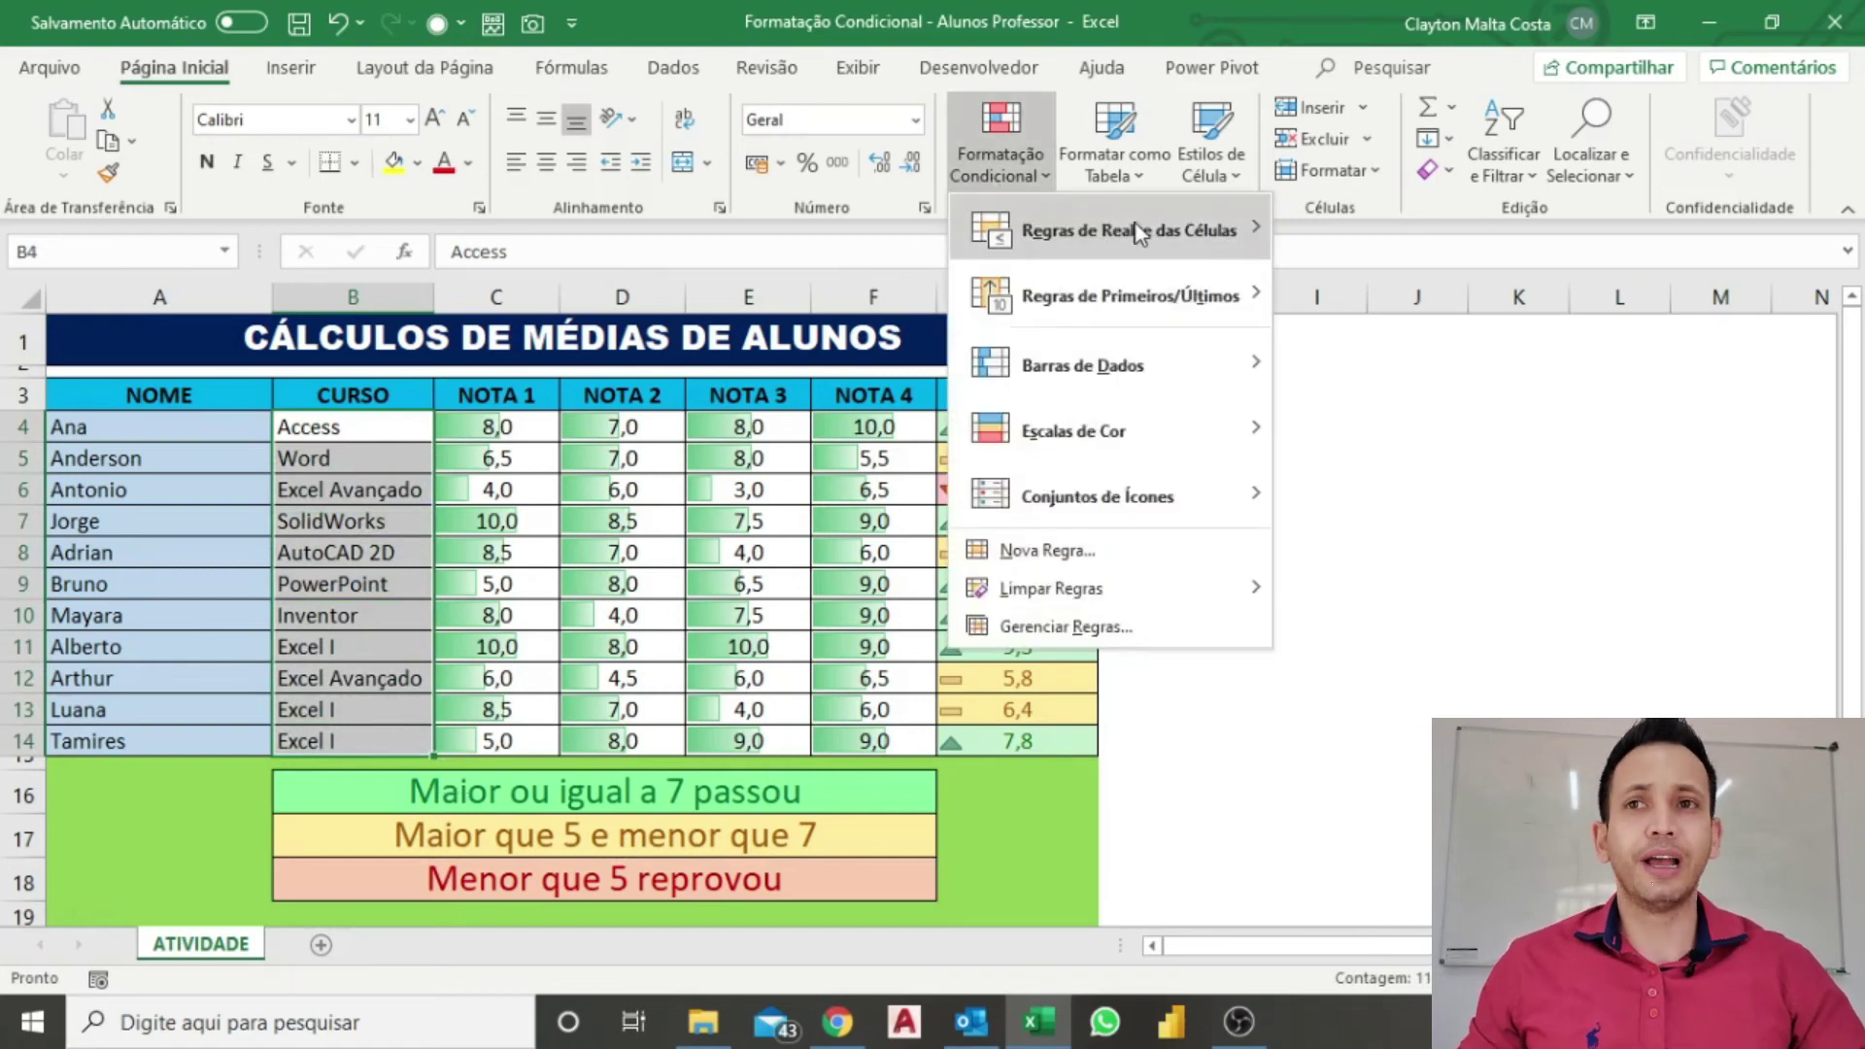
{"action": "mouse_move", "coordinate": [1142, 237]}
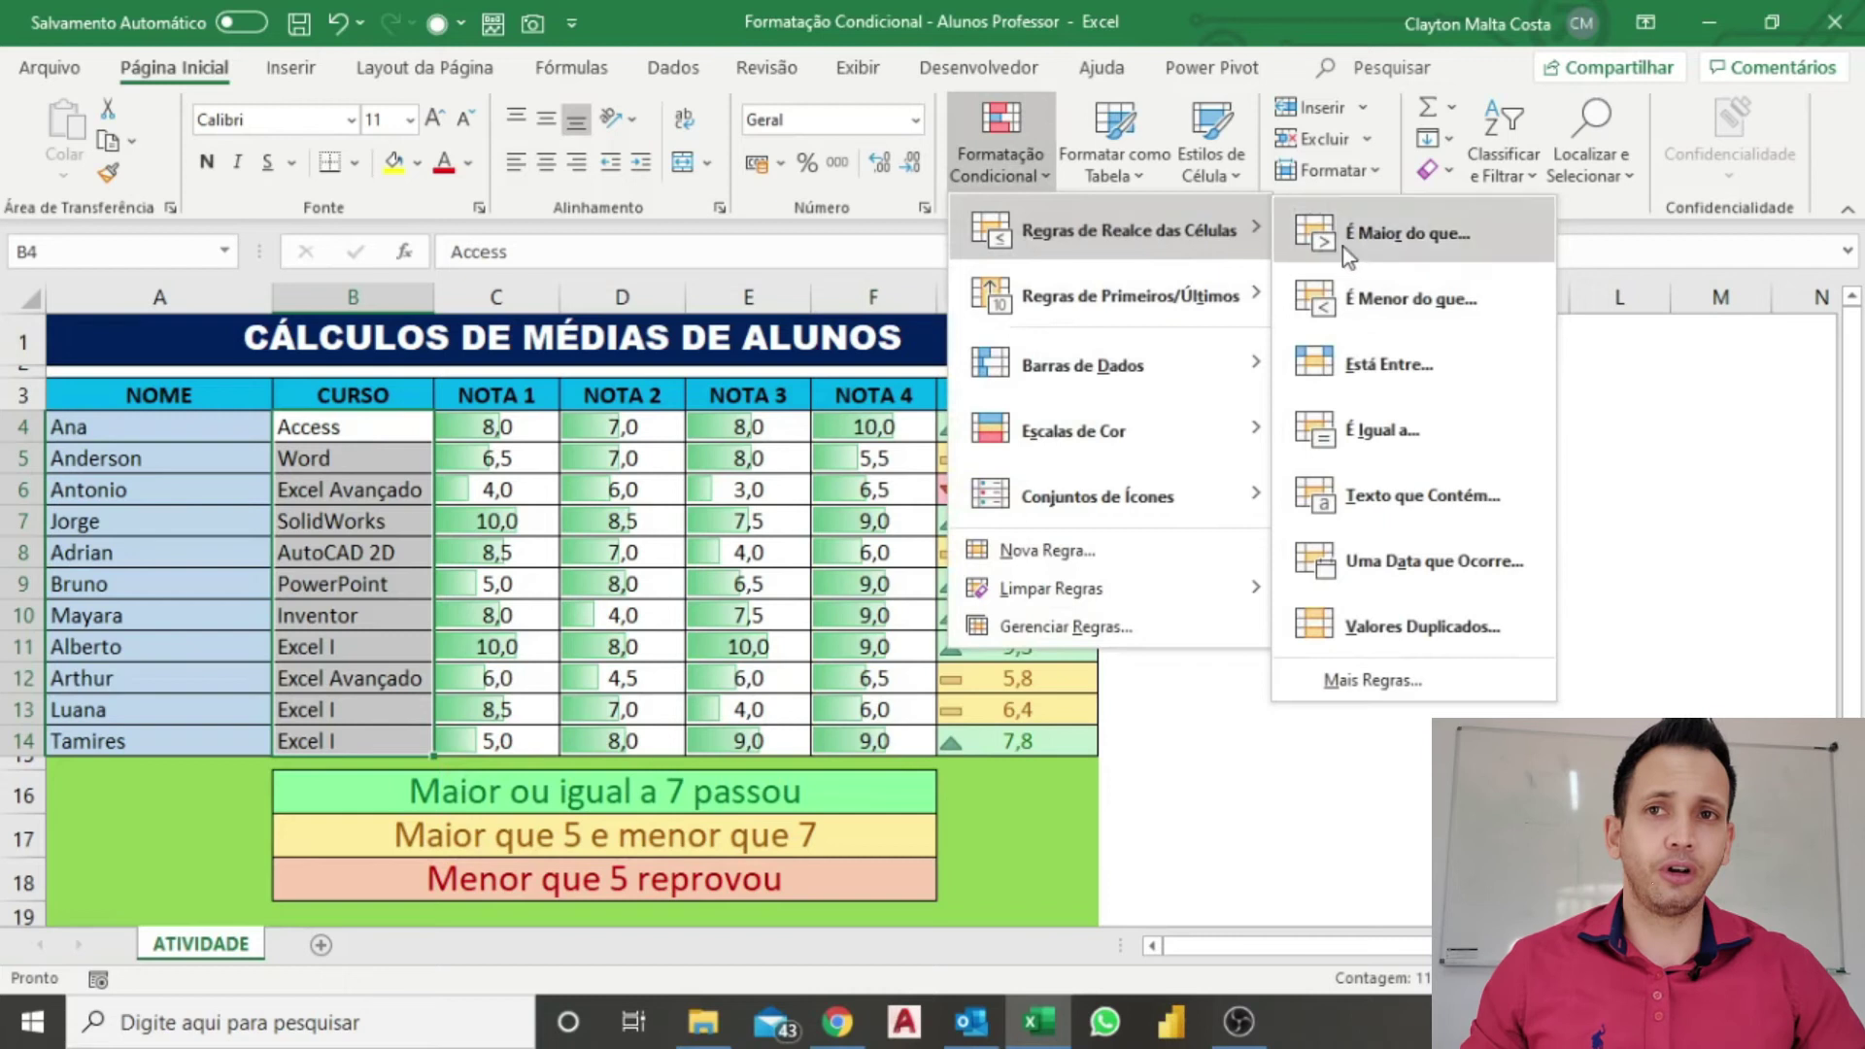
{"action": "left_click", "coordinate": [1428, 500]}
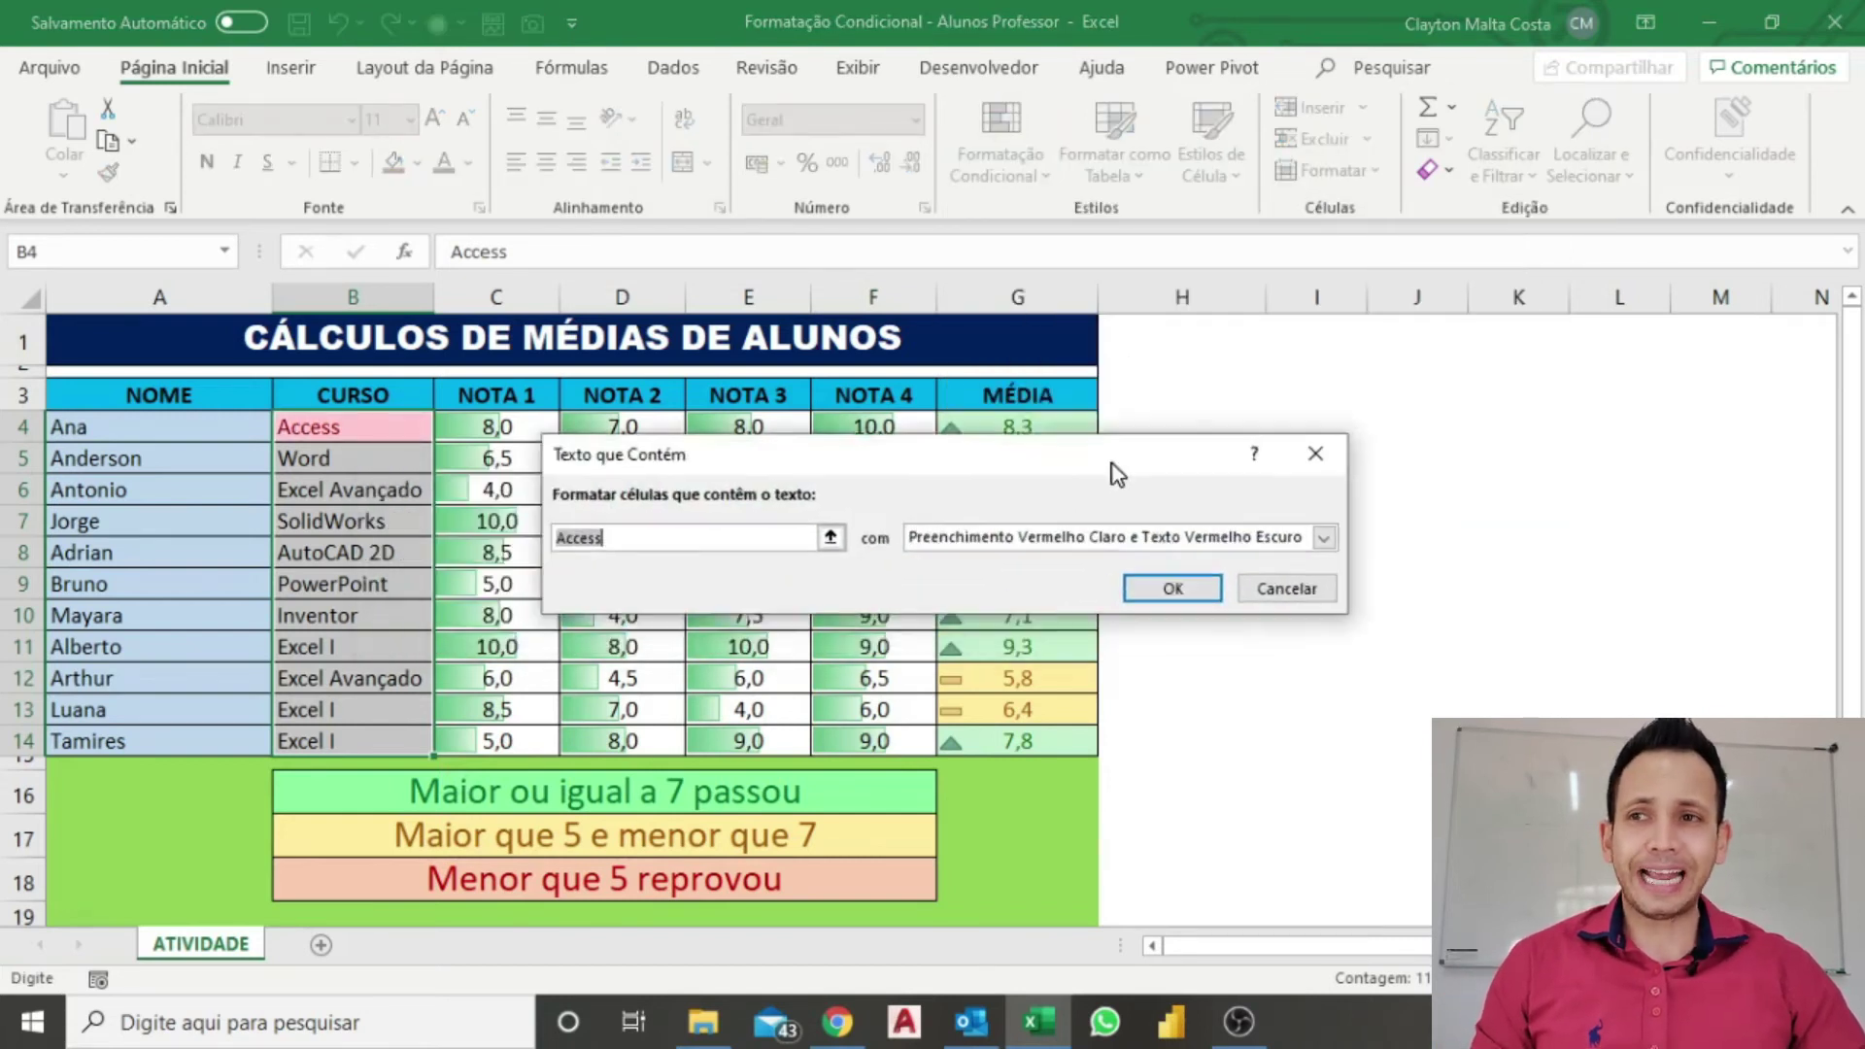
{"action": "left_click_drag", "start_coordinate": [1111, 464], "coordinate": [1219, 422]}
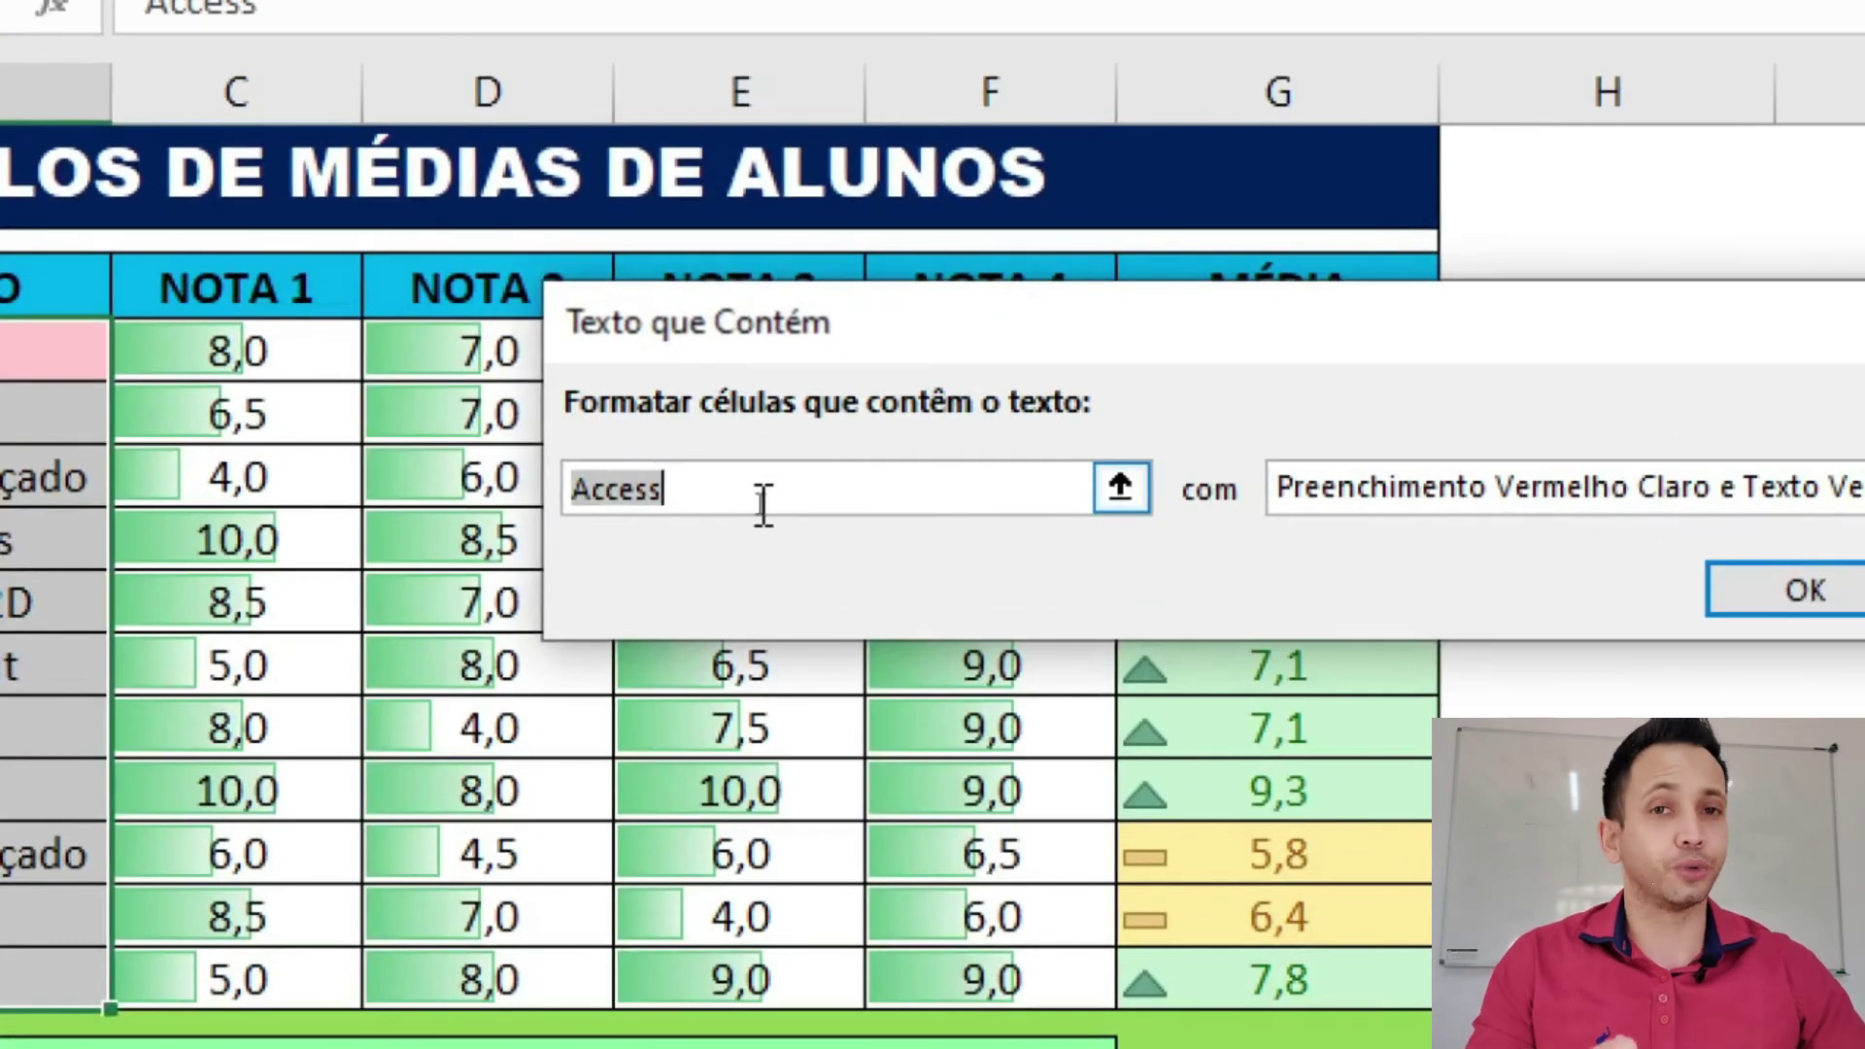
{"action": "type", "text": "Excel "}
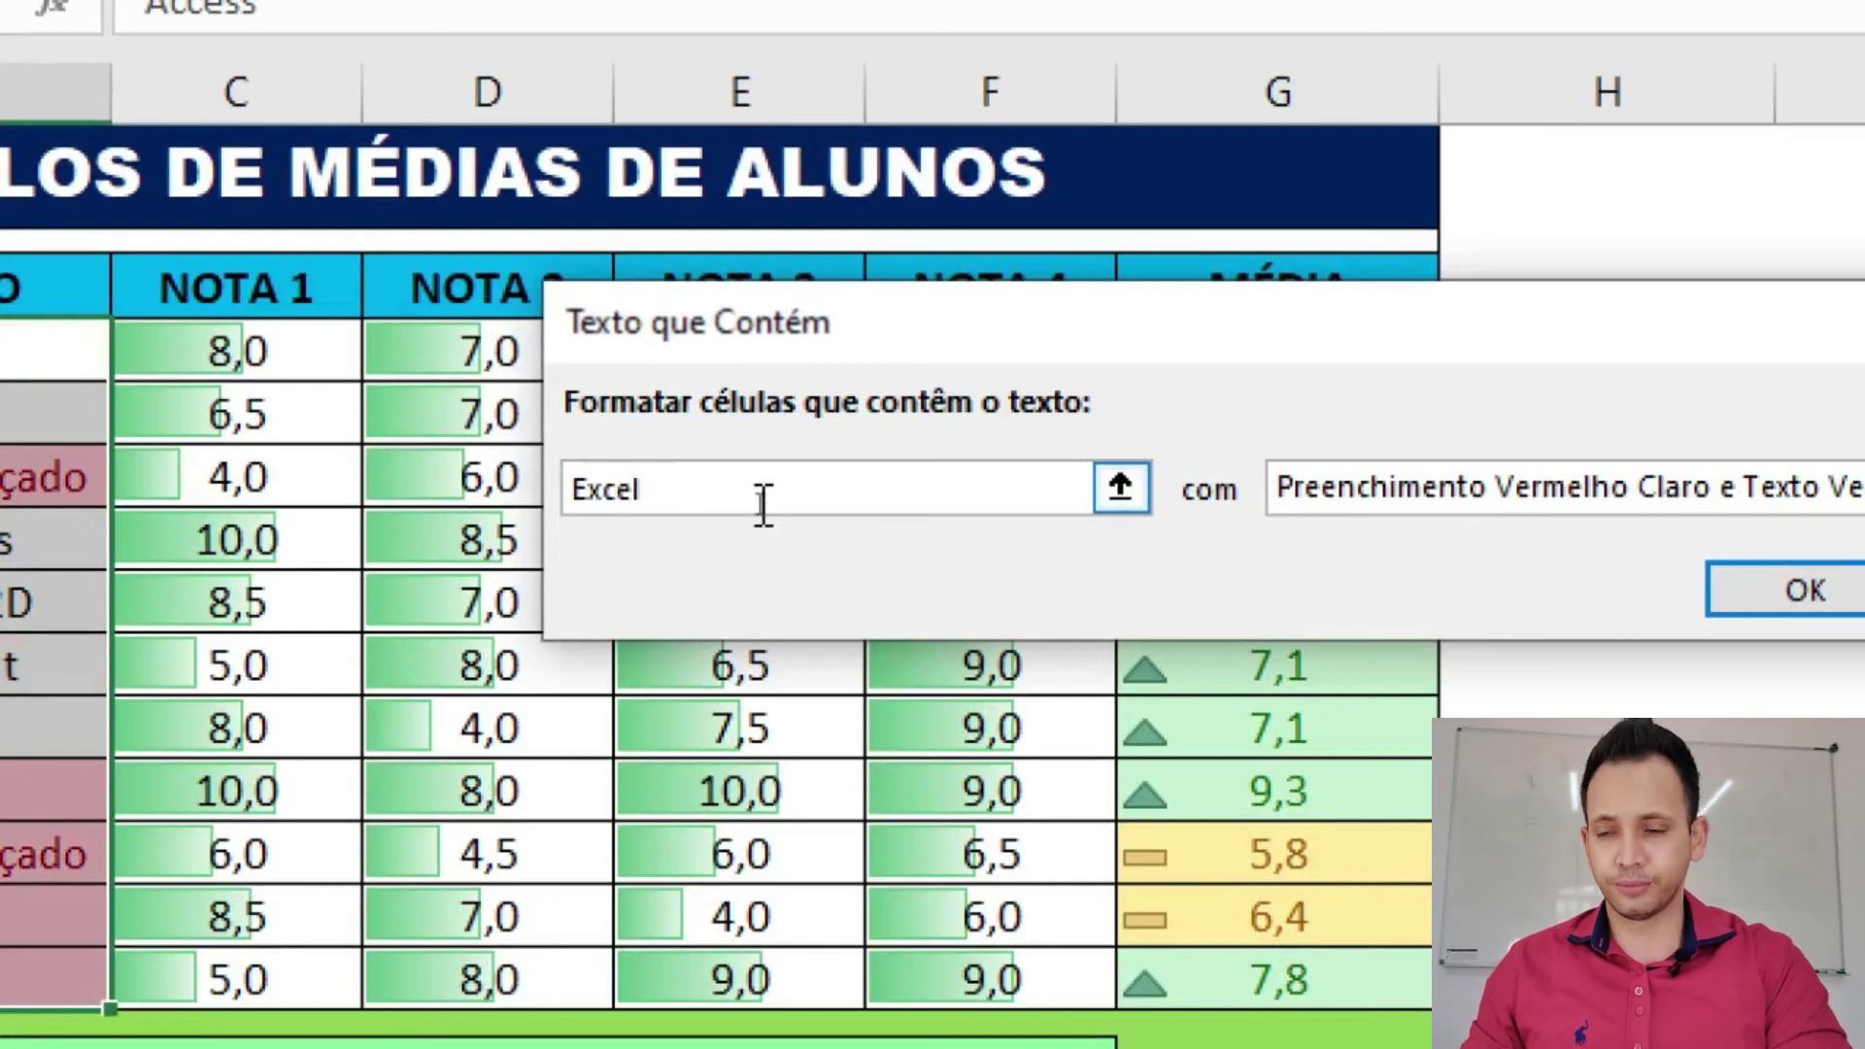
{"action": "type", "text": "I"}
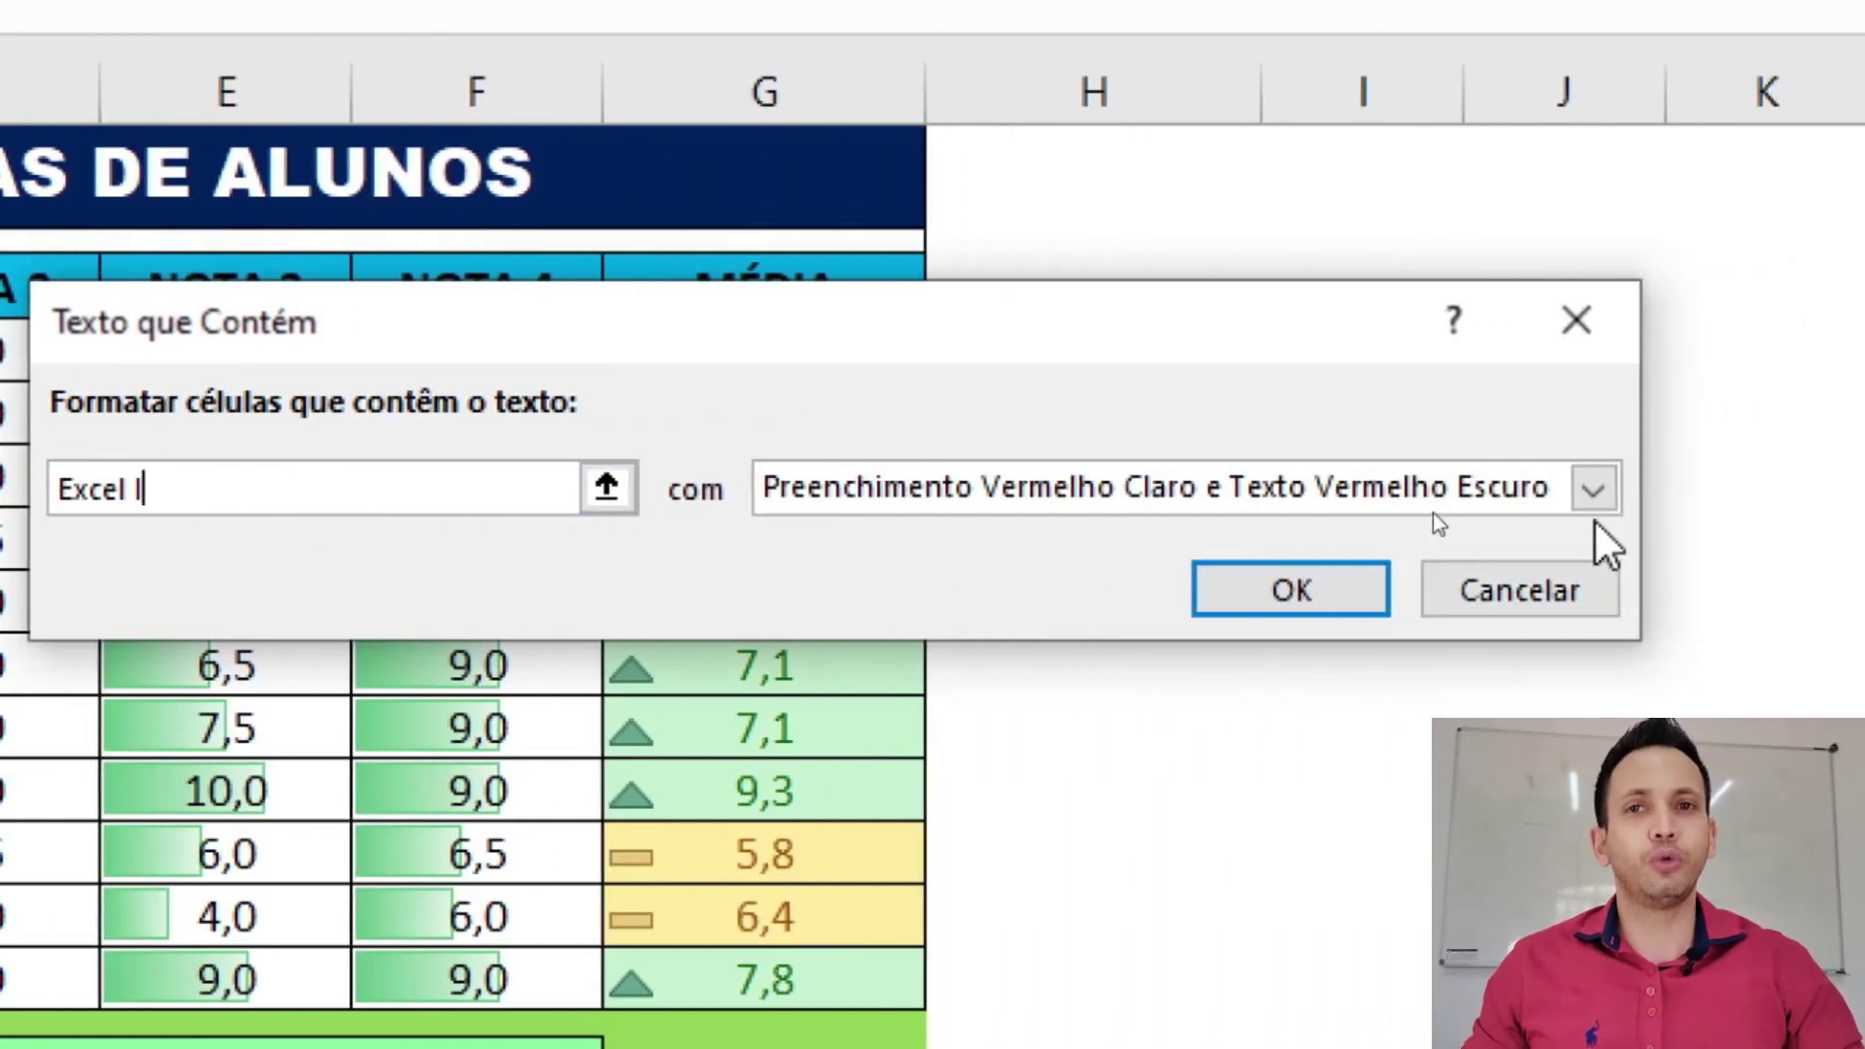
{"action": "left_click", "coordinate": [1592, 488]}
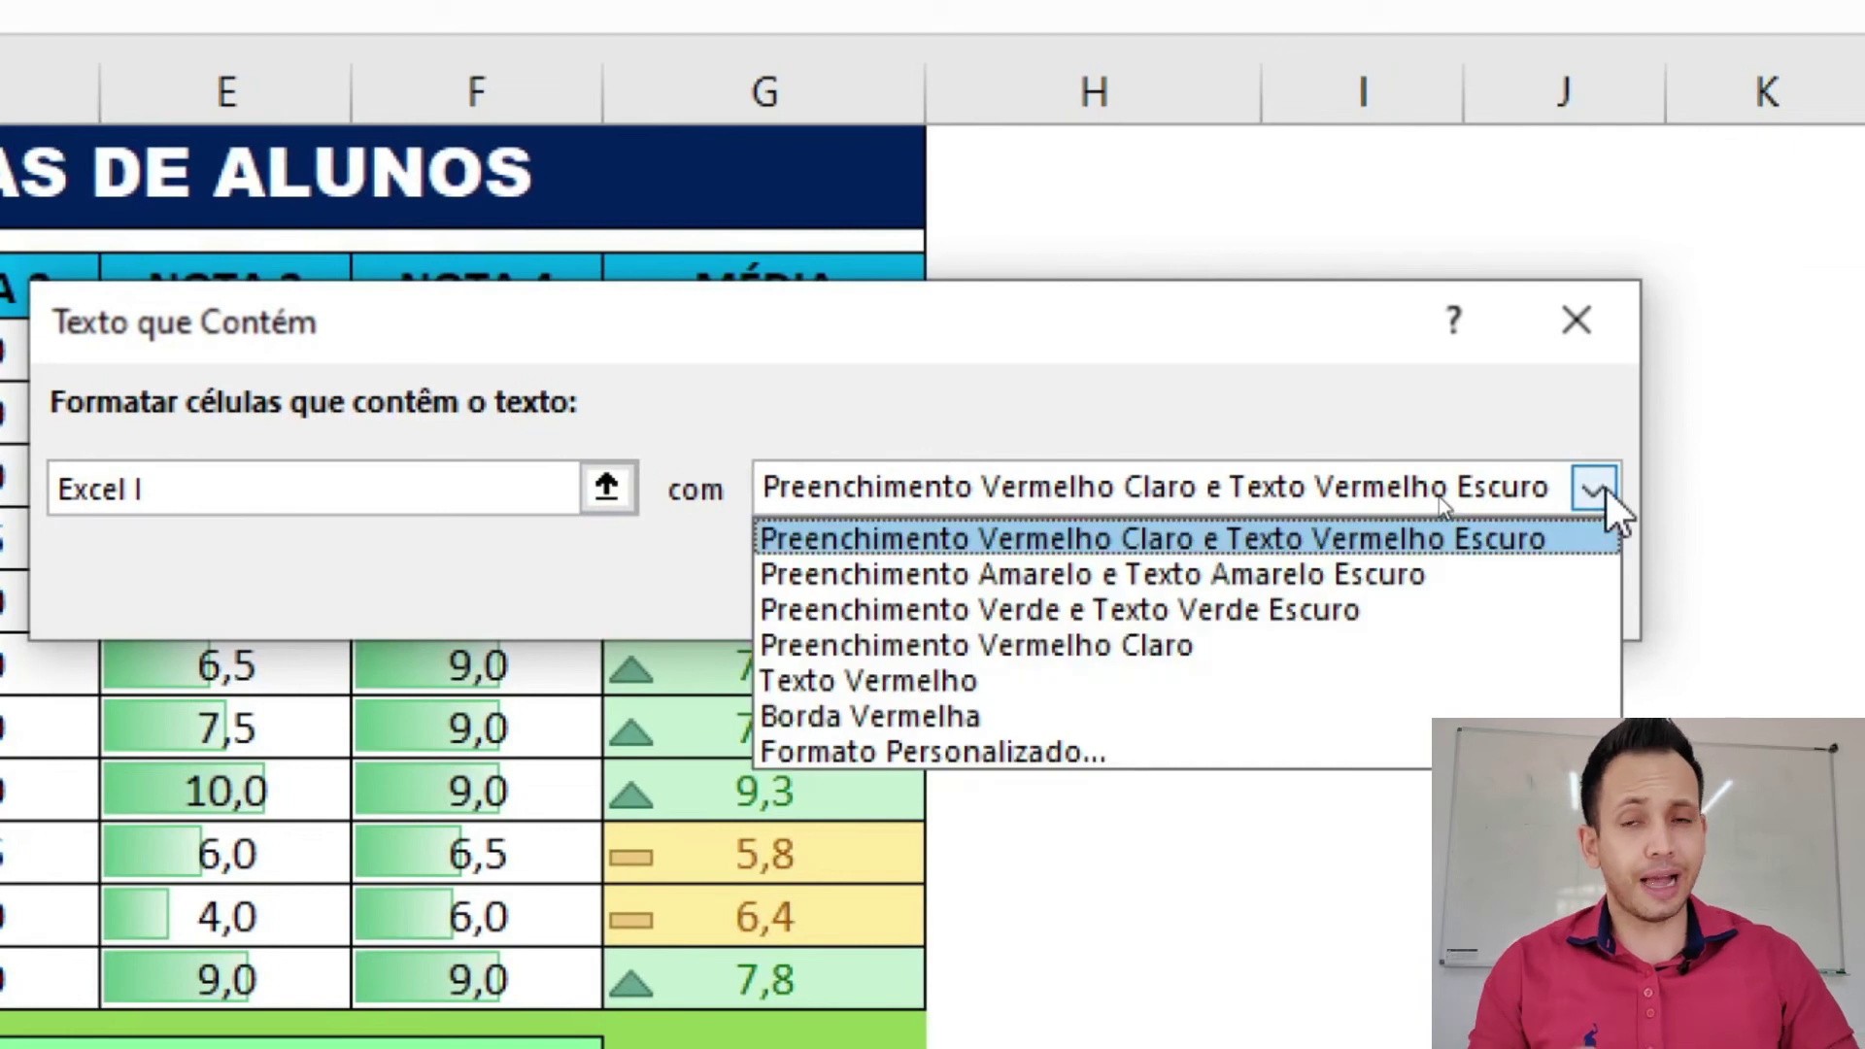
{"action": "left_click", "coordinate": [1297, 612]}
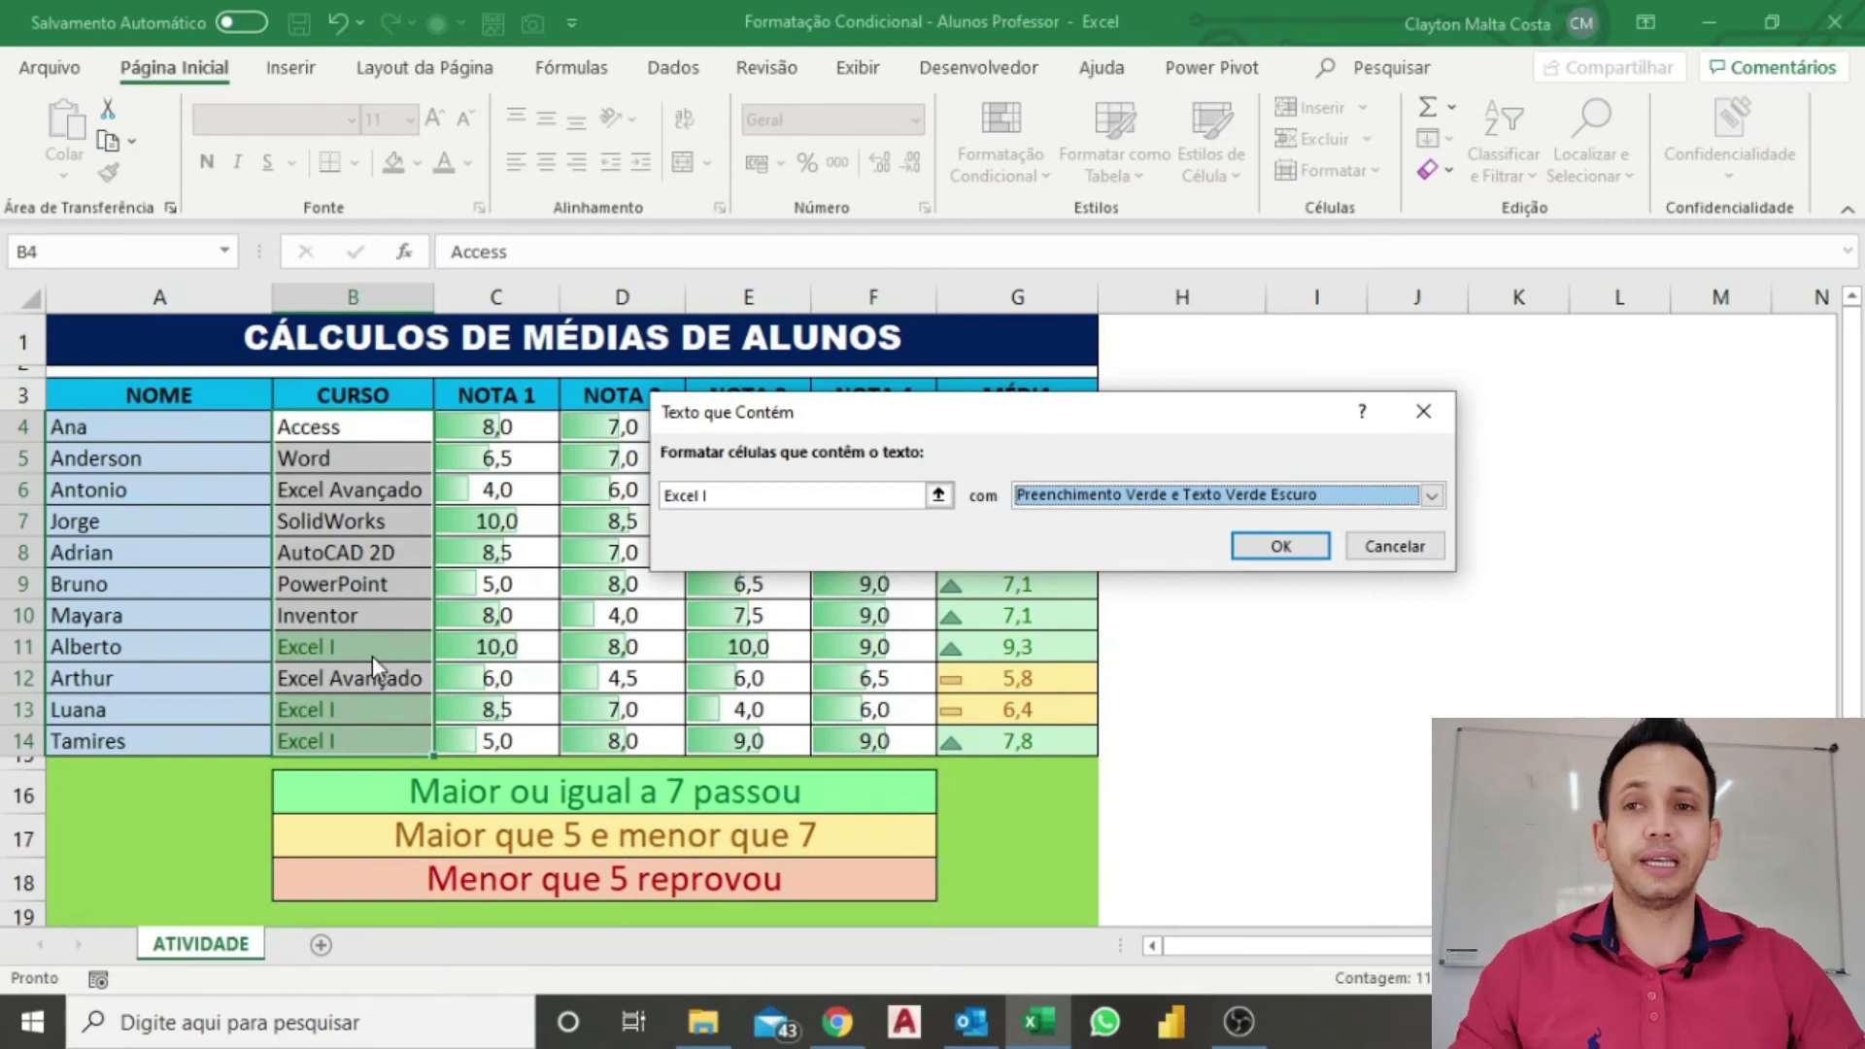
- Give the "Excel I" rule a custom format with dark green Negrito itálico text and apply it to the courses
{"action": "left_click", "coordinate": [1432, 496]}
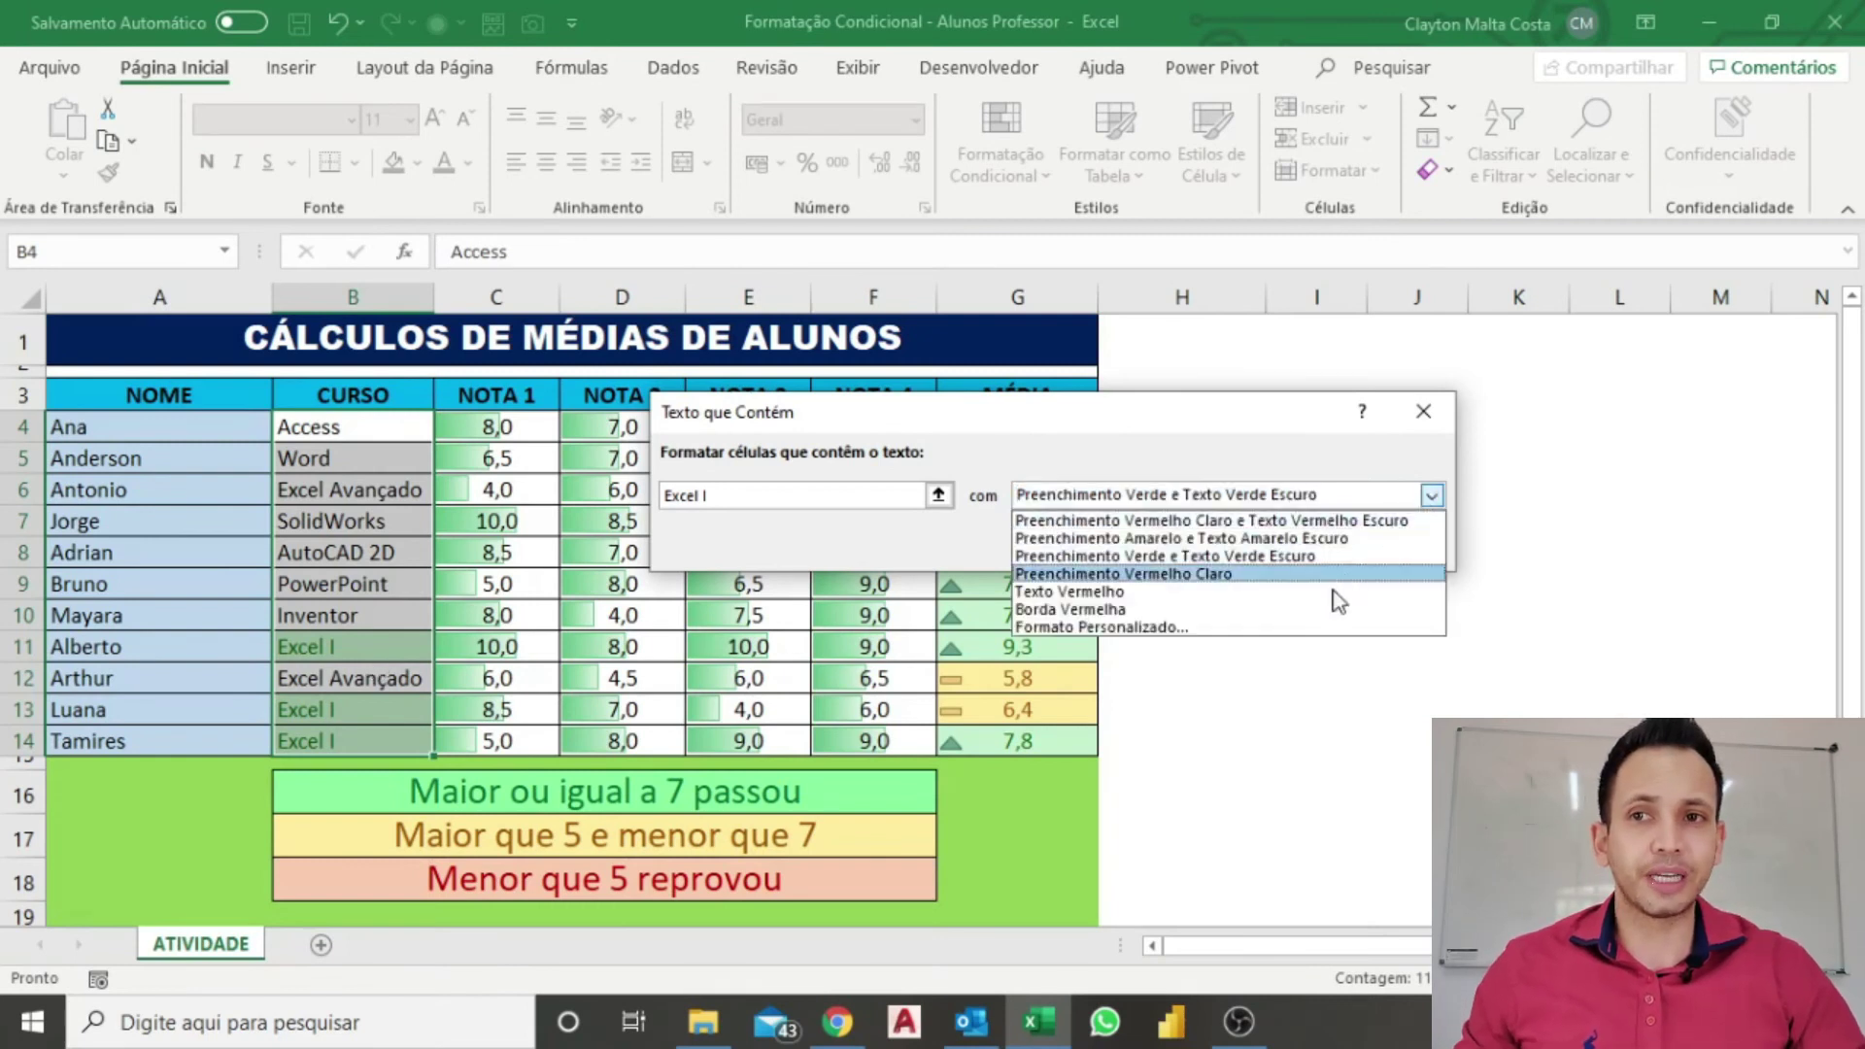
{"action": "left_click", "coordinate": [1098, 628]}
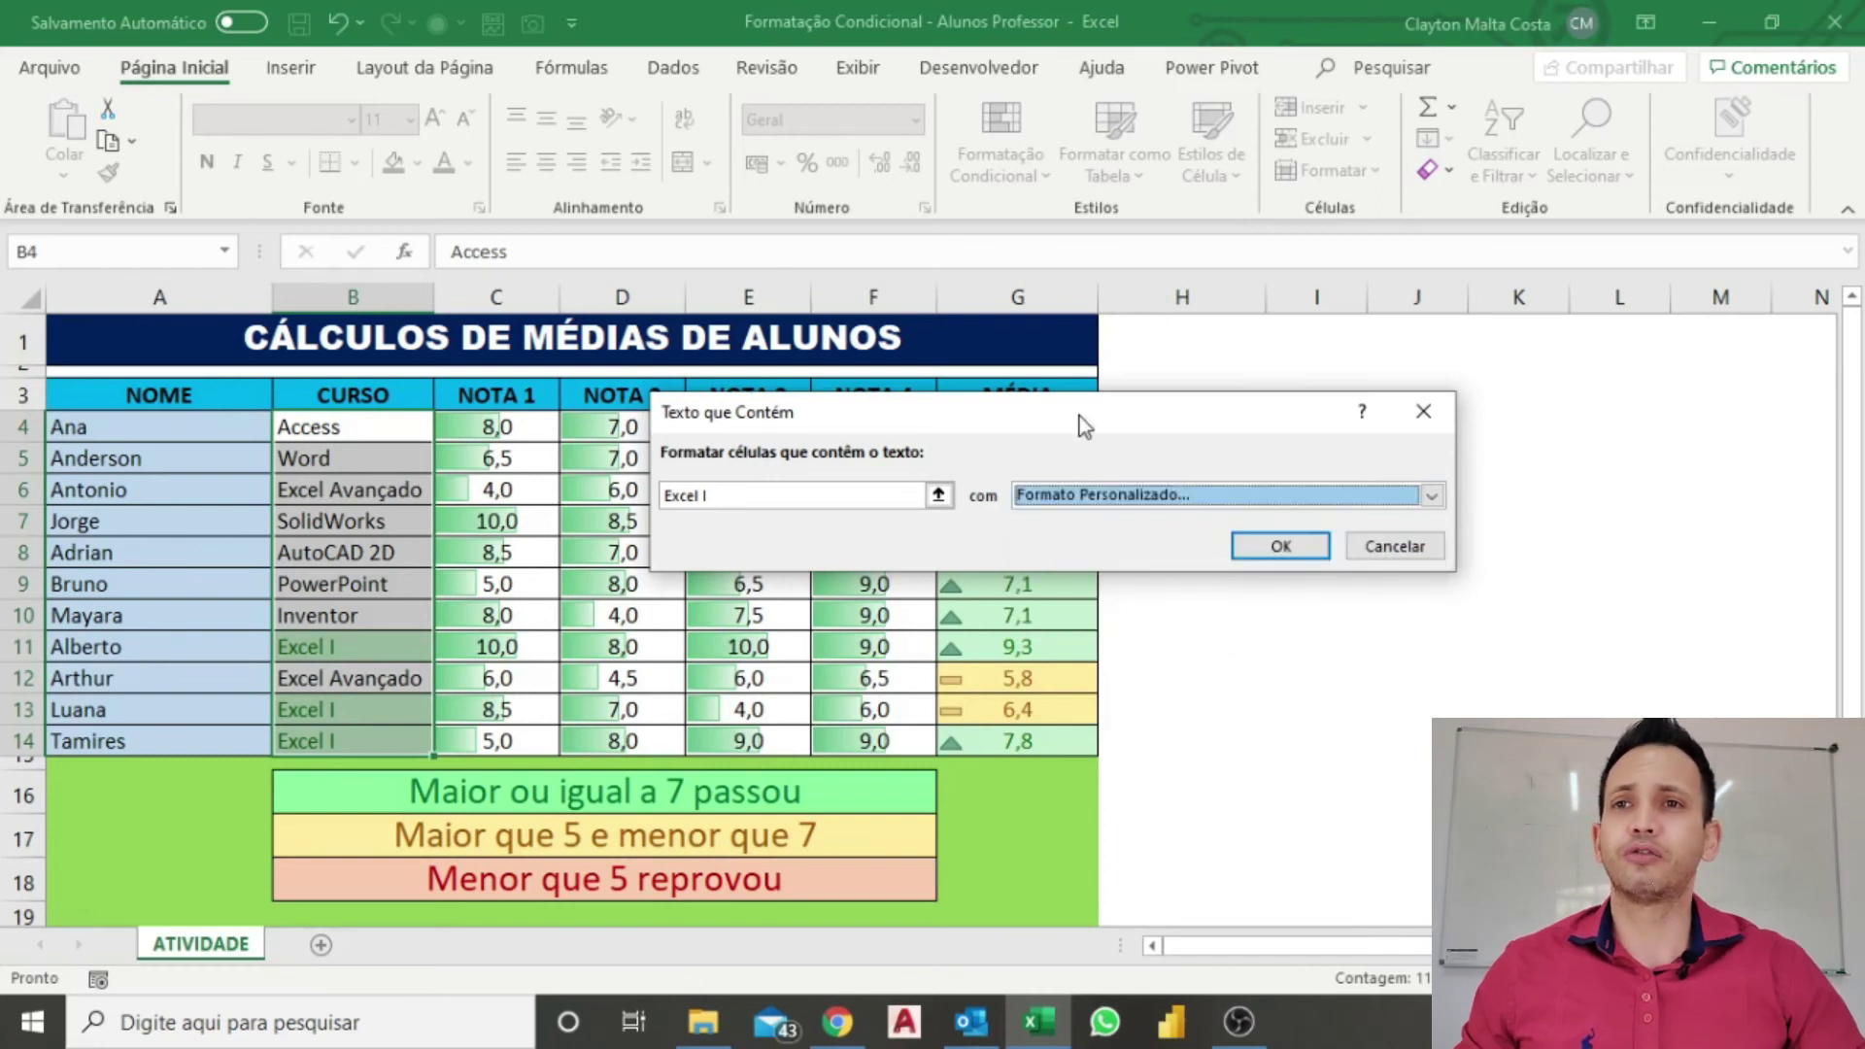
{"action": "left_click_drag", "start_coordinate": [814, 198], "coordinate": [1058, 246]}
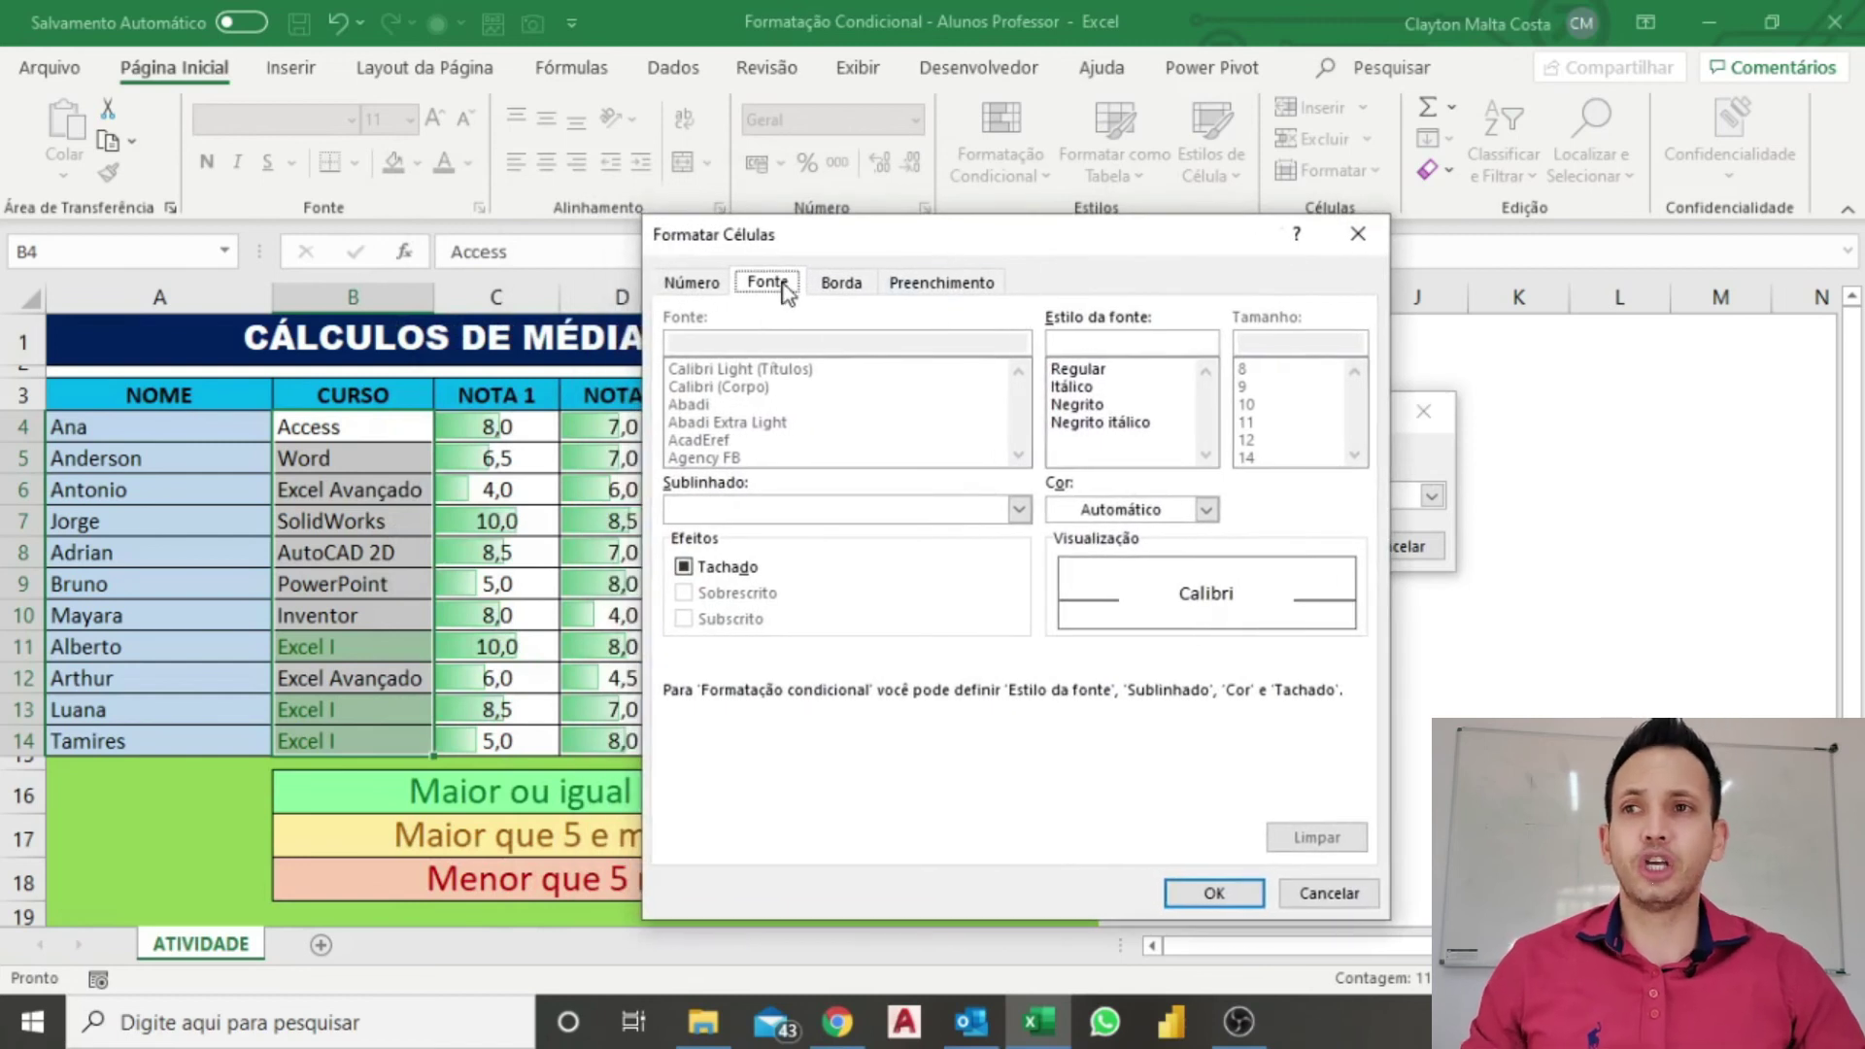
{"action": "left_click", "coordinate": [1207, 514]}
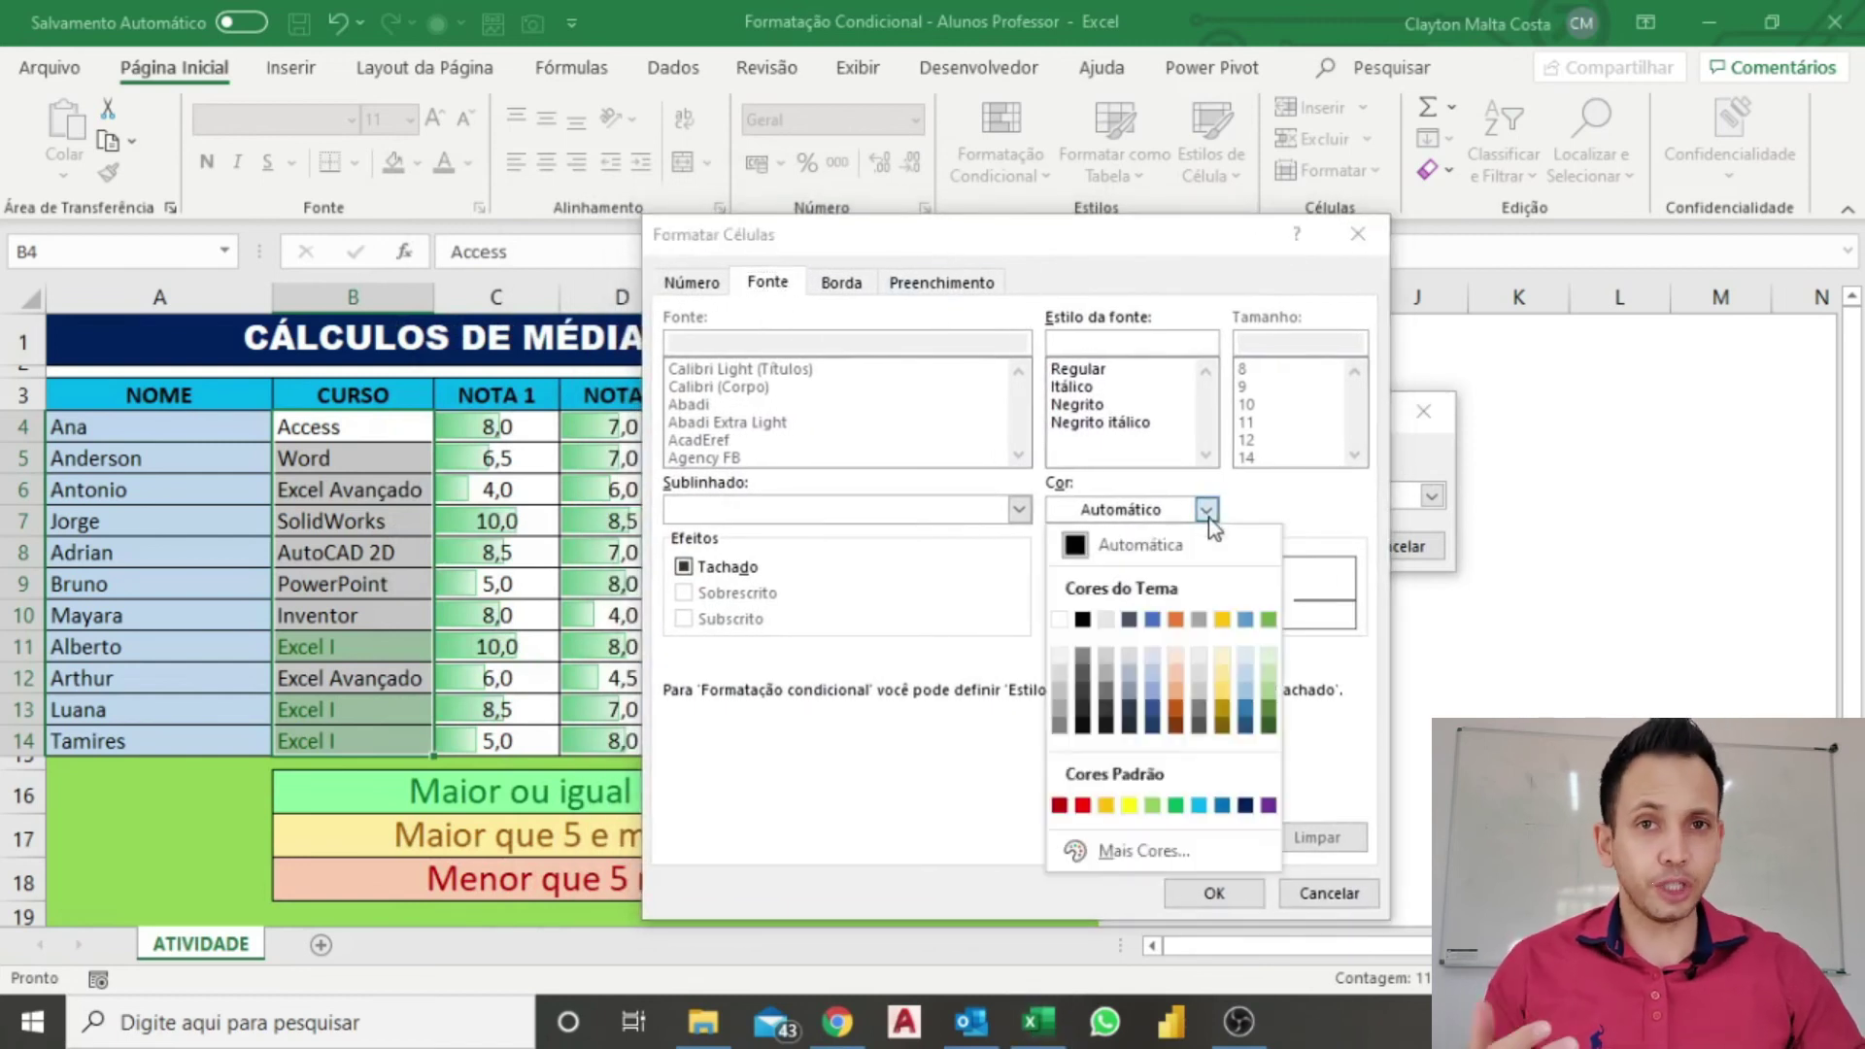
{"action": "left_click", "coordinate": [1269, 727]}
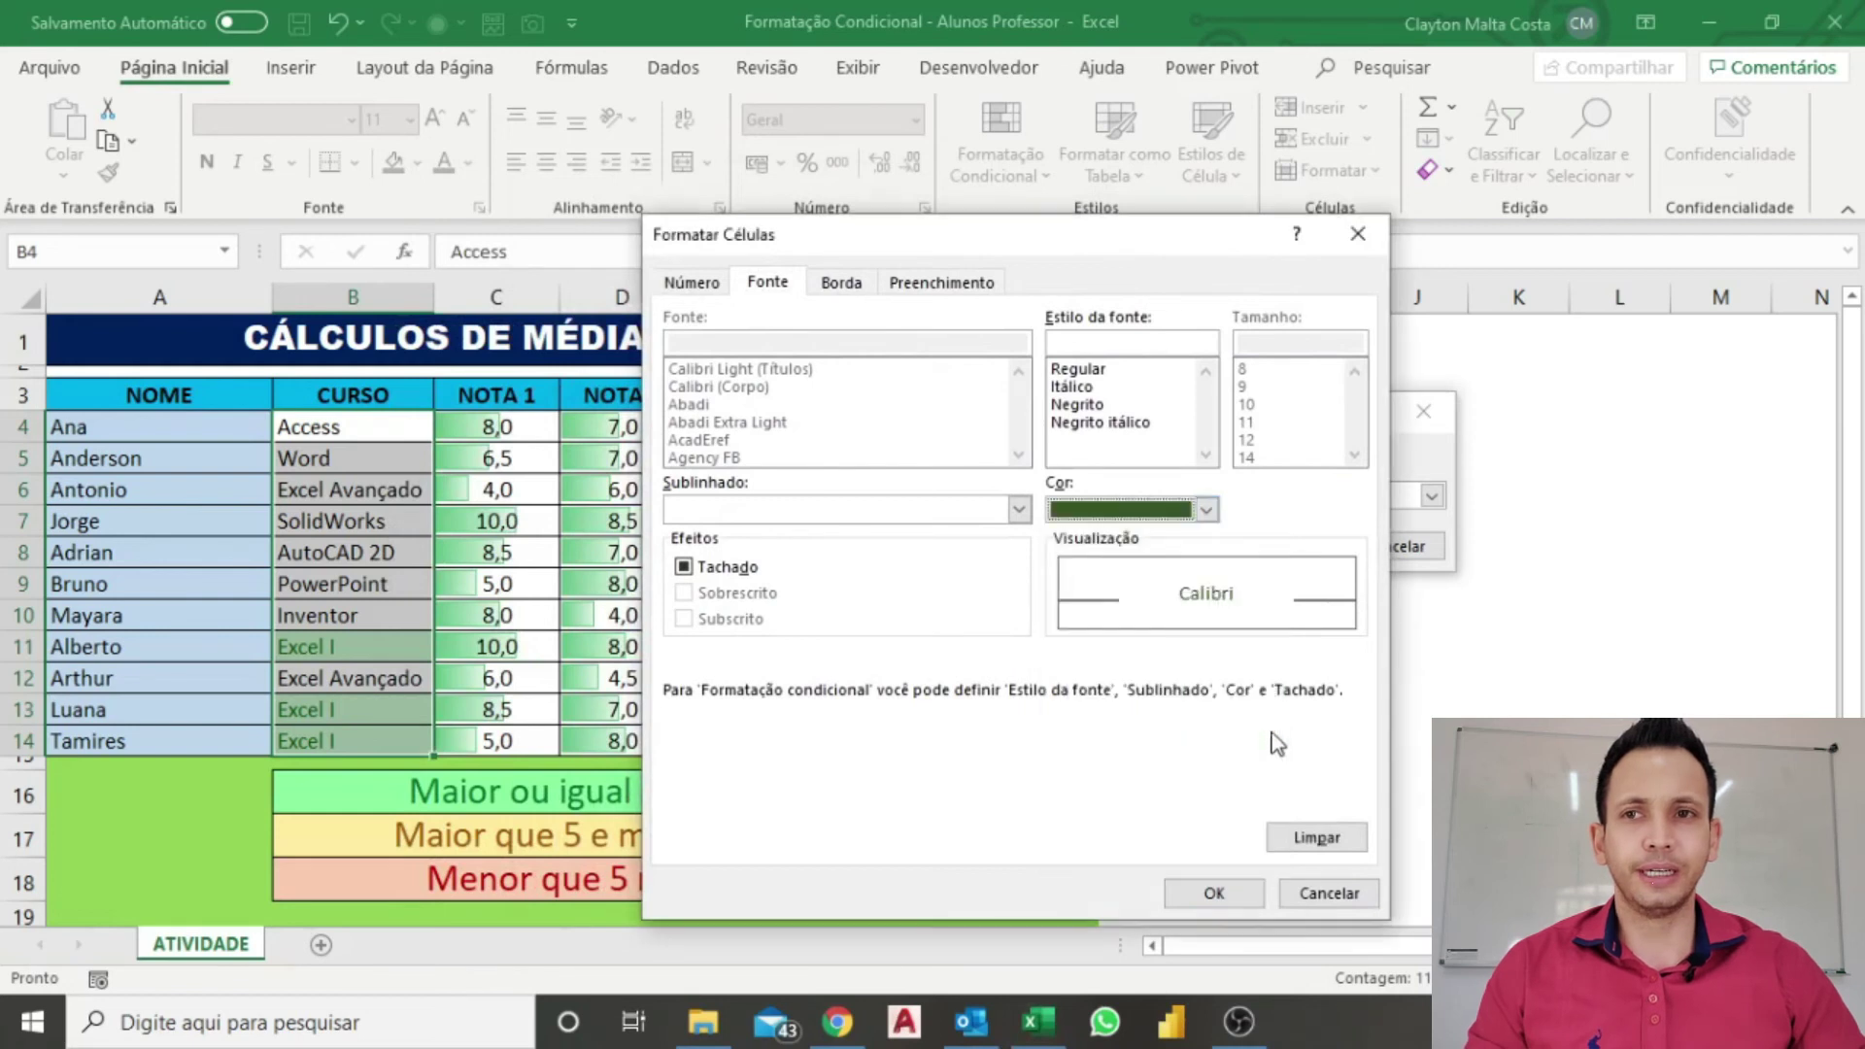
{"action": "left_click", "coordinate": [1129, 427]}
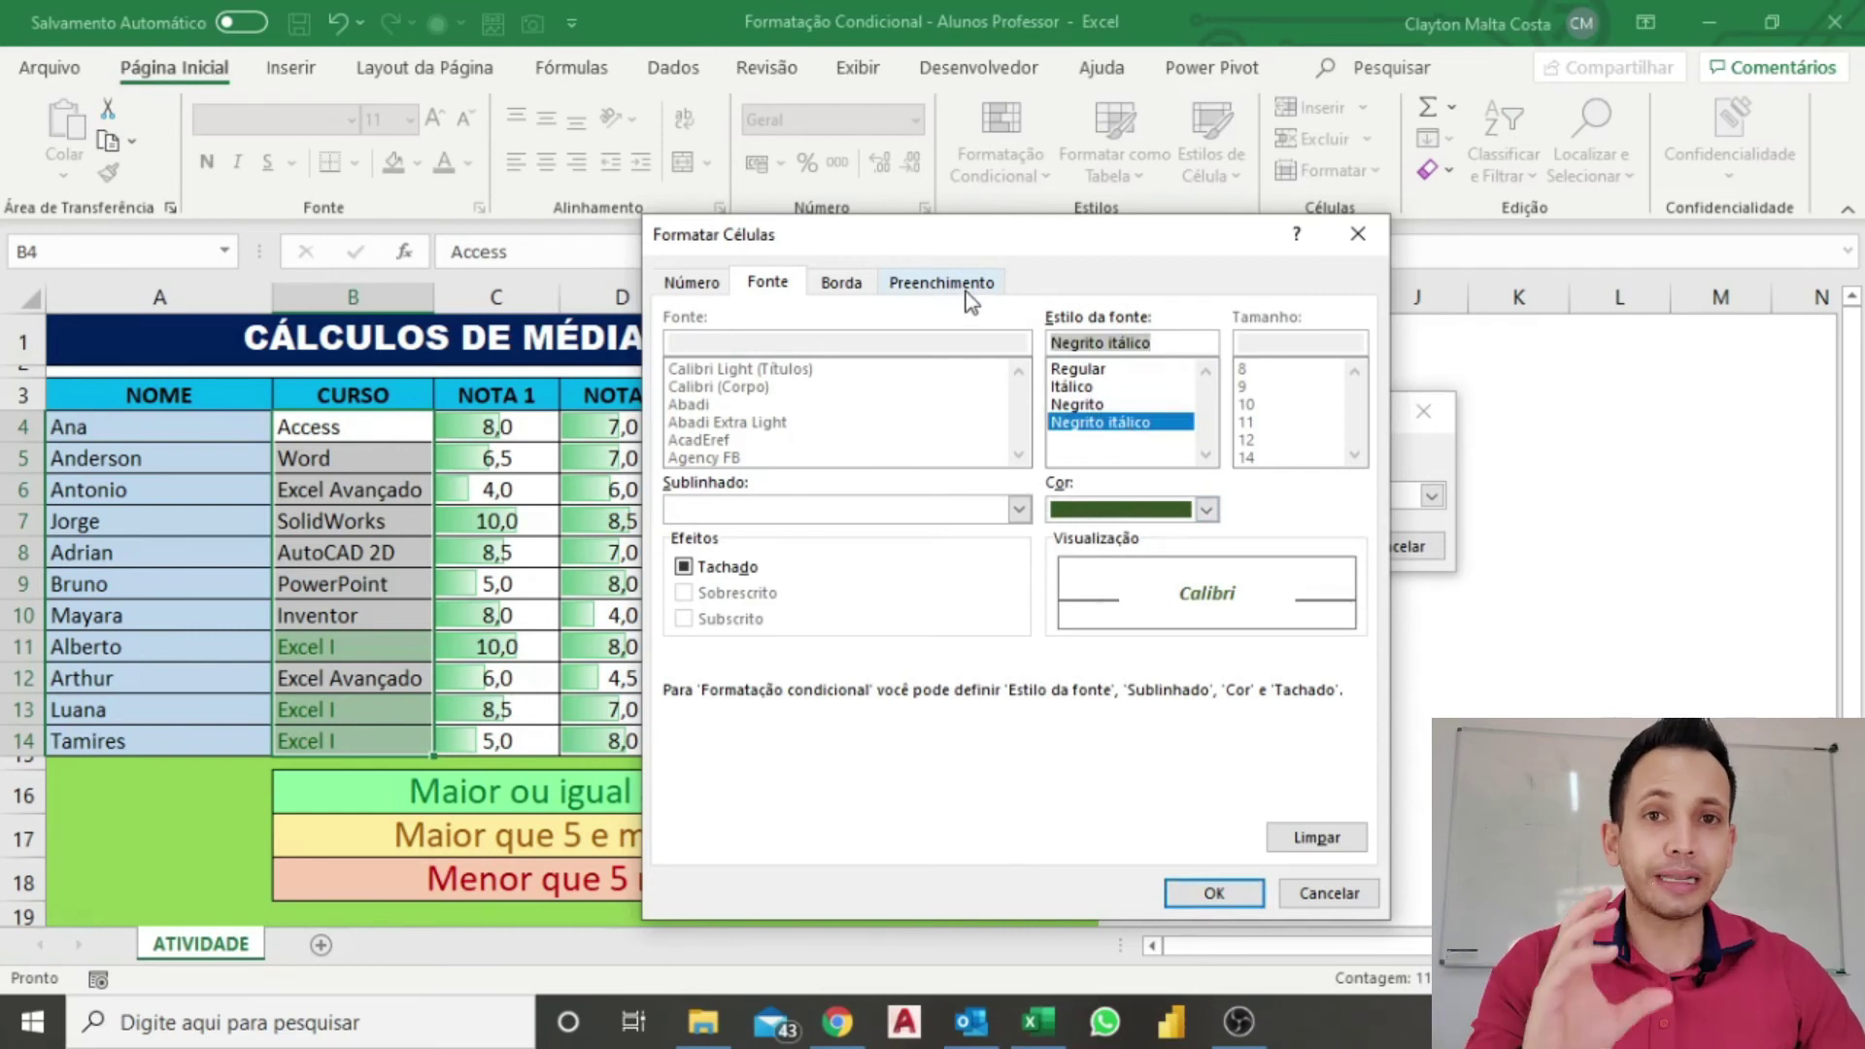
{"action": "left_click", "coordinate": [1212, 891]}
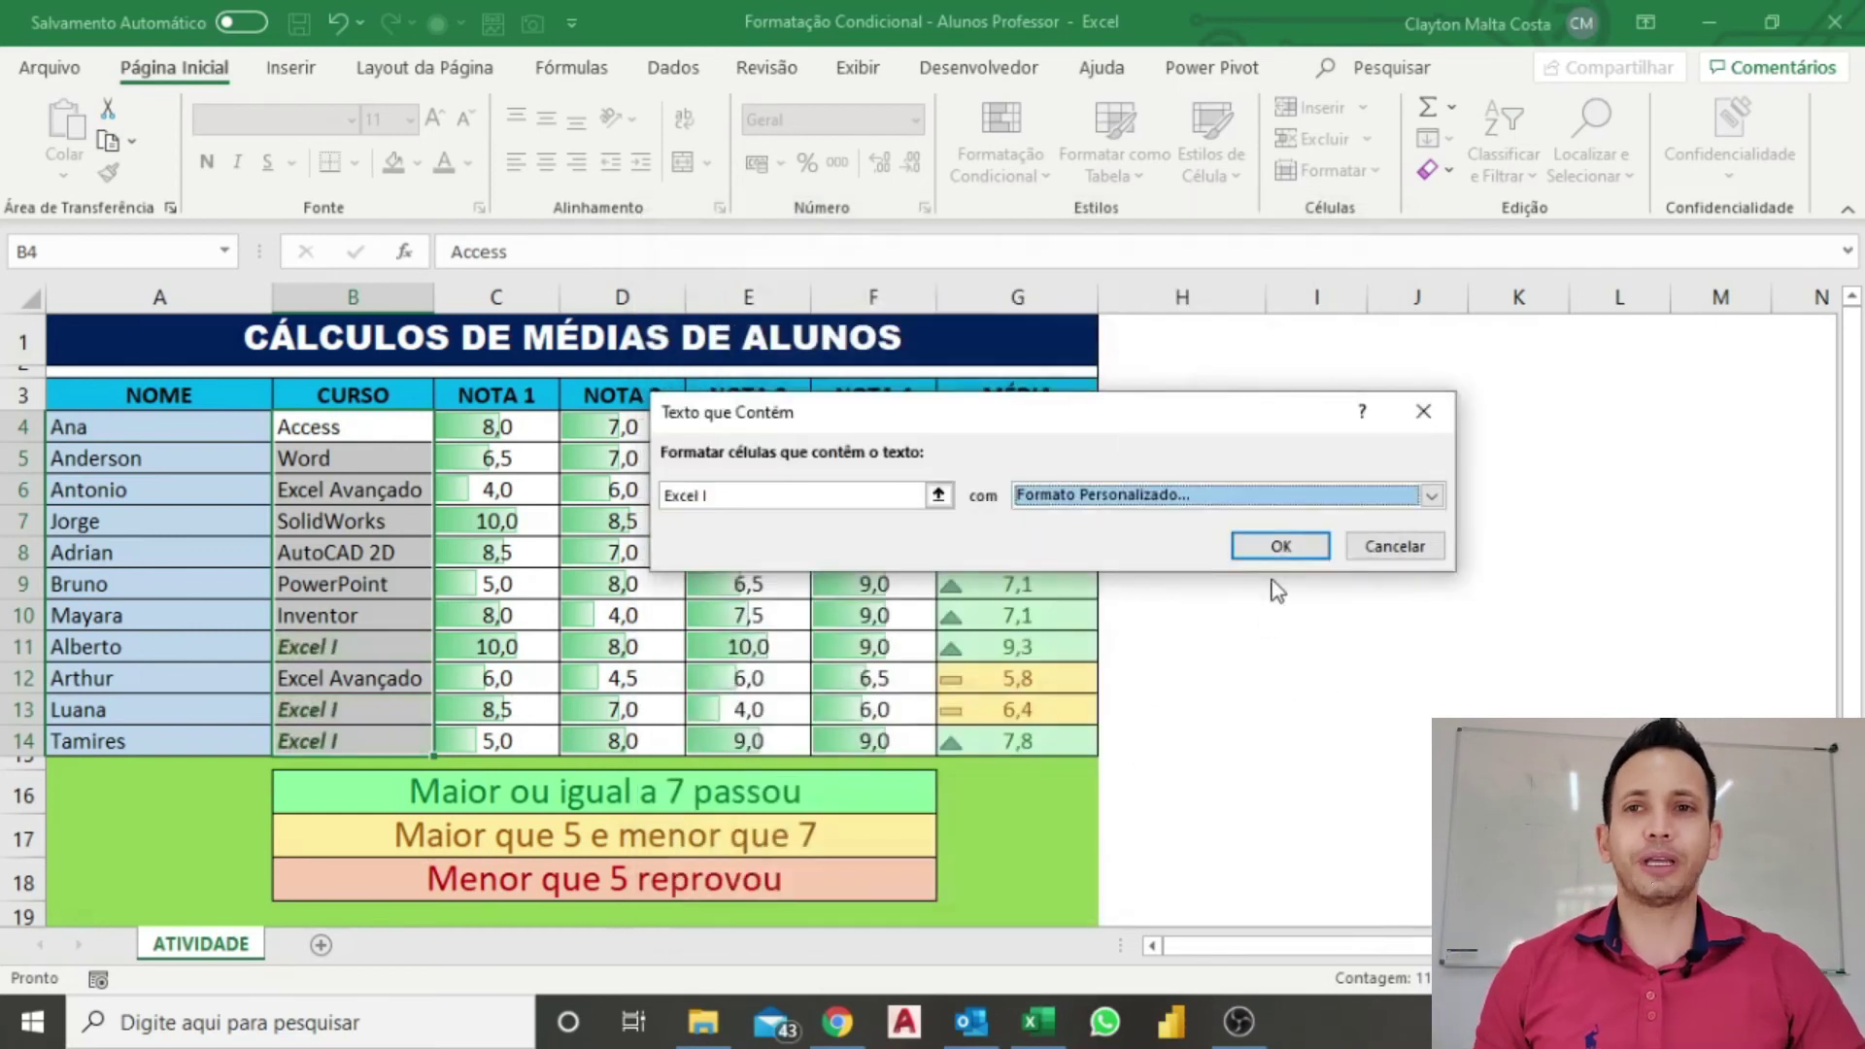
{"action": "left_click", "coordinate": [1282, 546]}
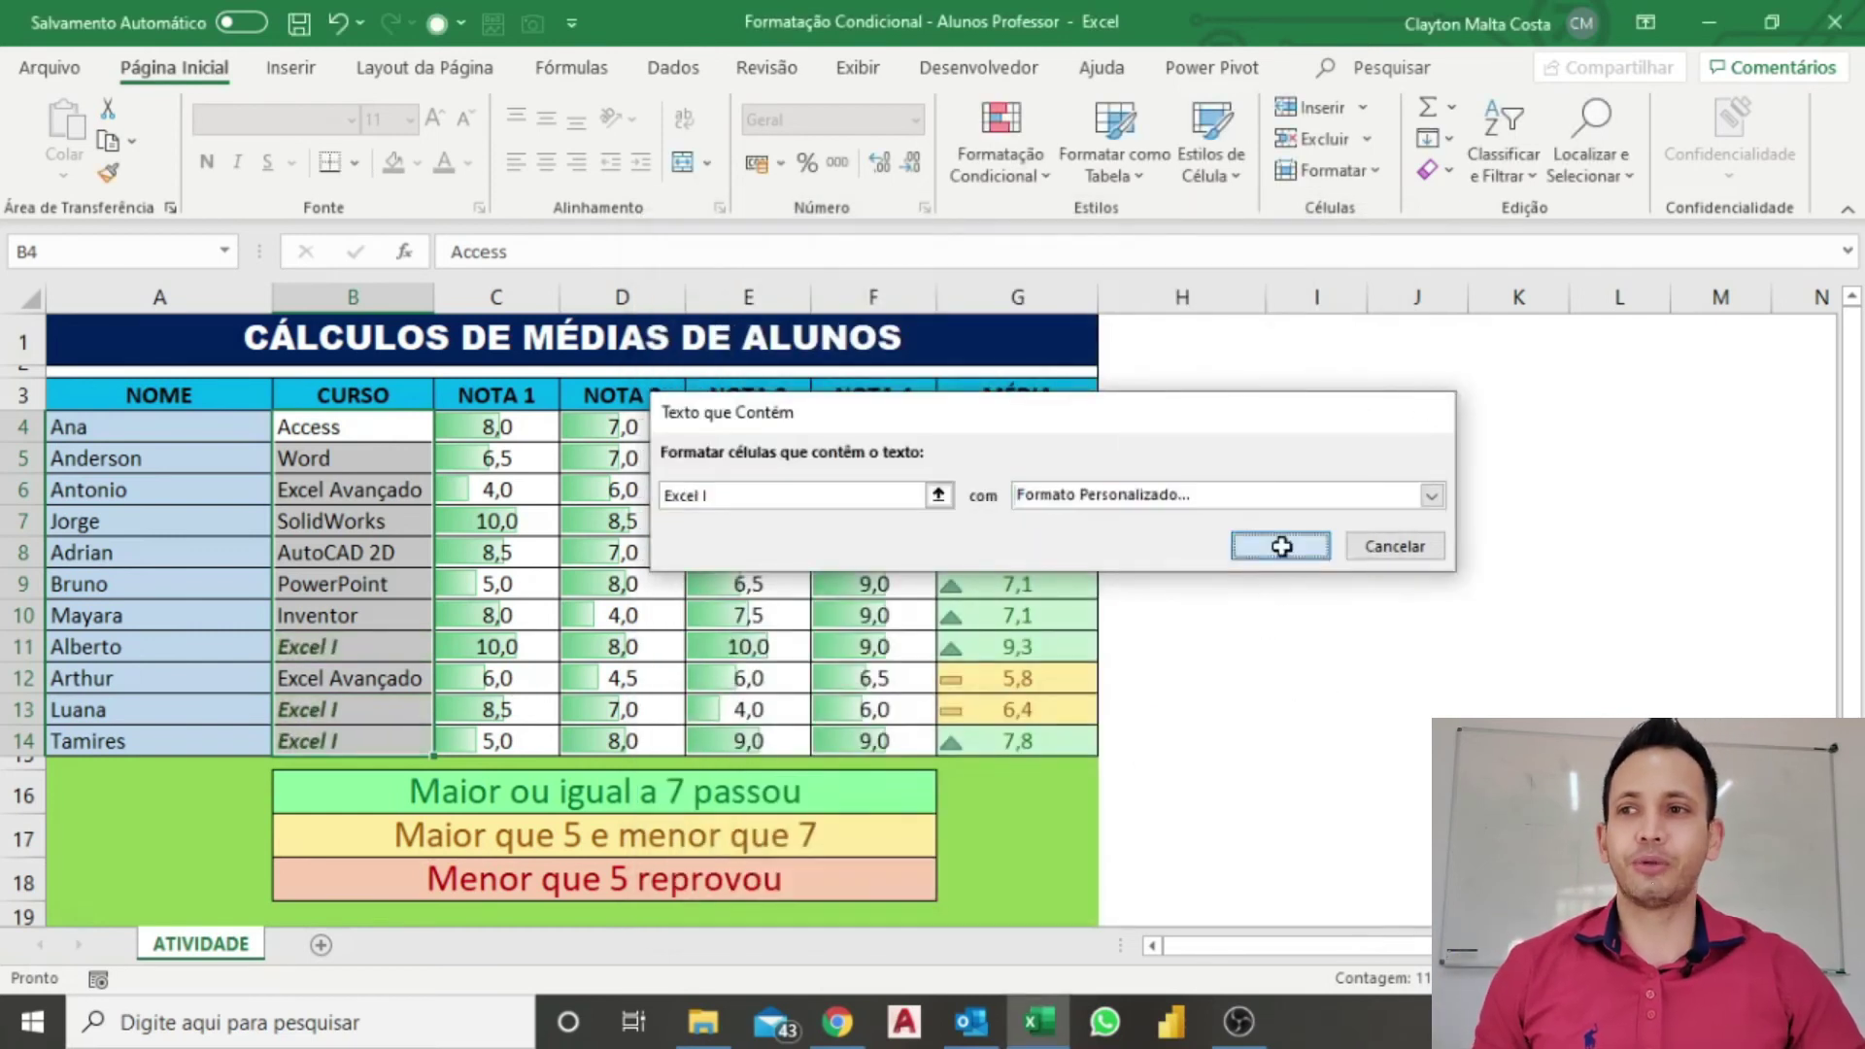
{"action": "left_click", "coordinate": [448, 716]}
{"action": "left_click", "coordinate": [373, 739]}
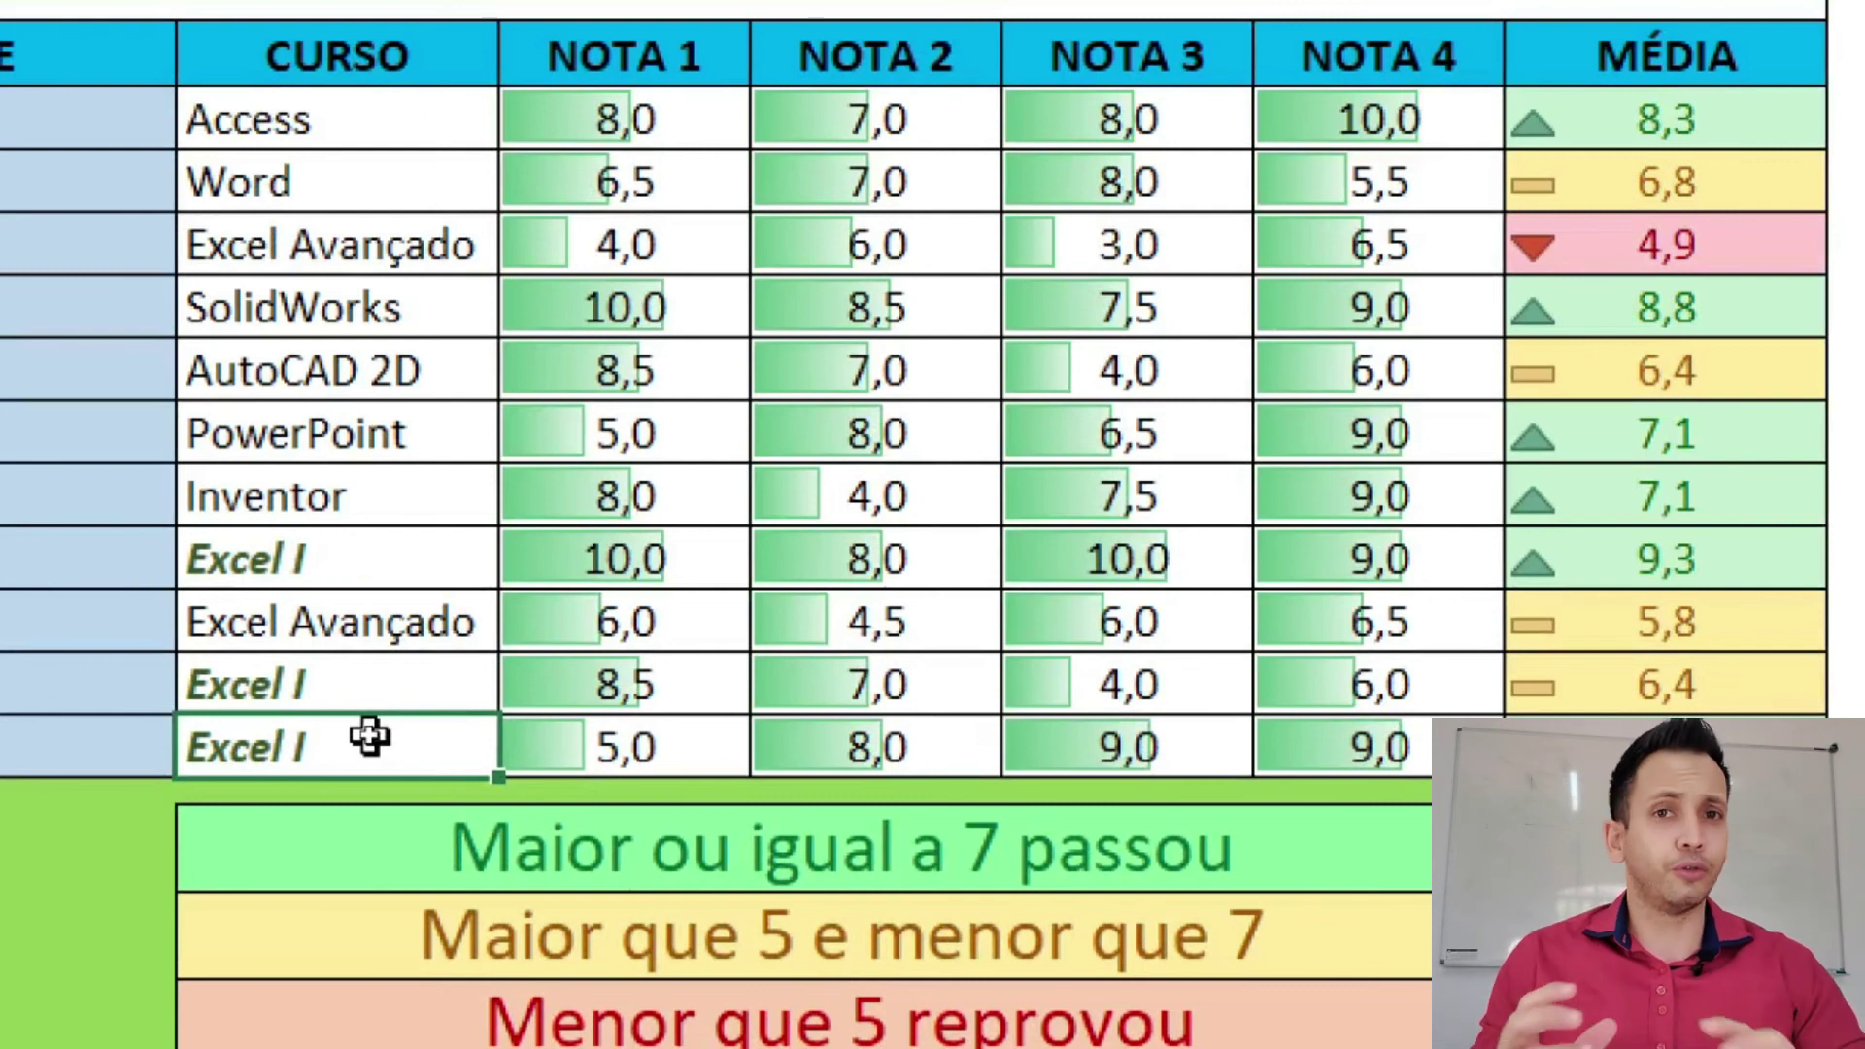
- Test the text rule by changing the course in B9 to "Excel I", and undo the change
{"action": "left_click", "coordinate": [372, 443]}
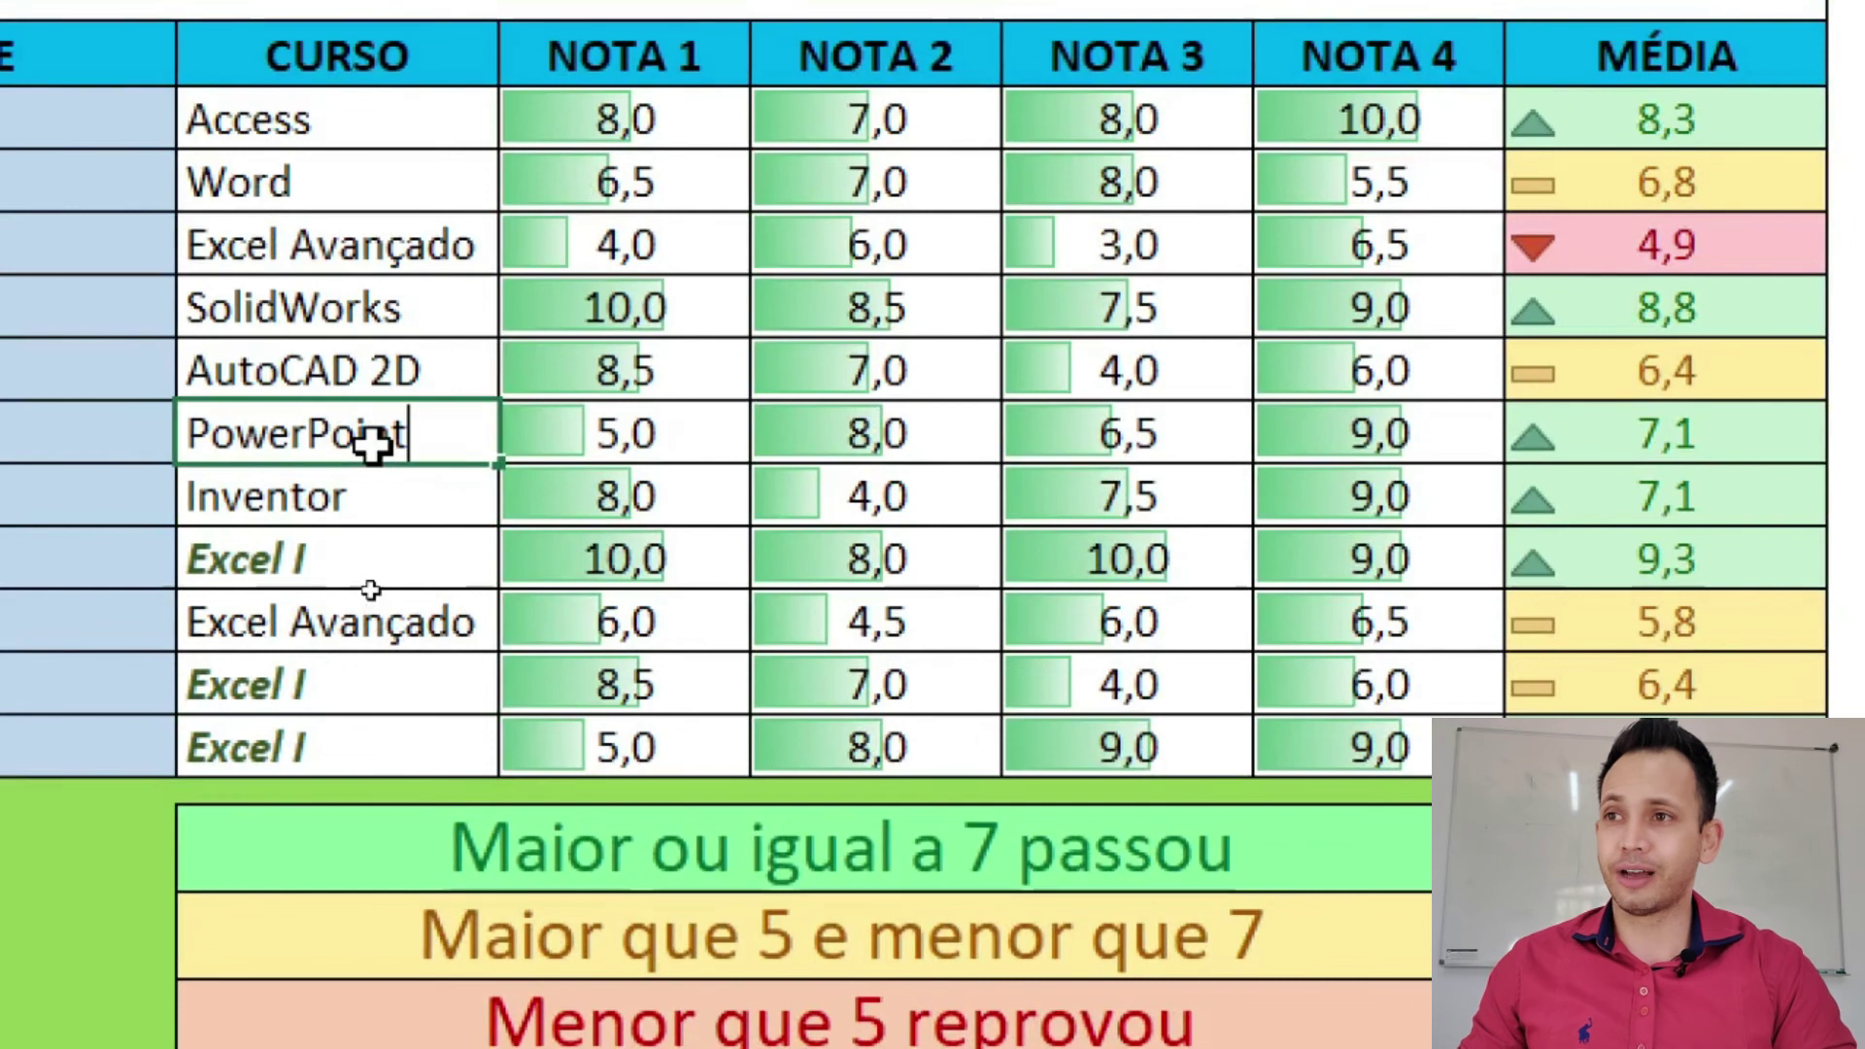
{"action": "type", "text": "Excel I"}
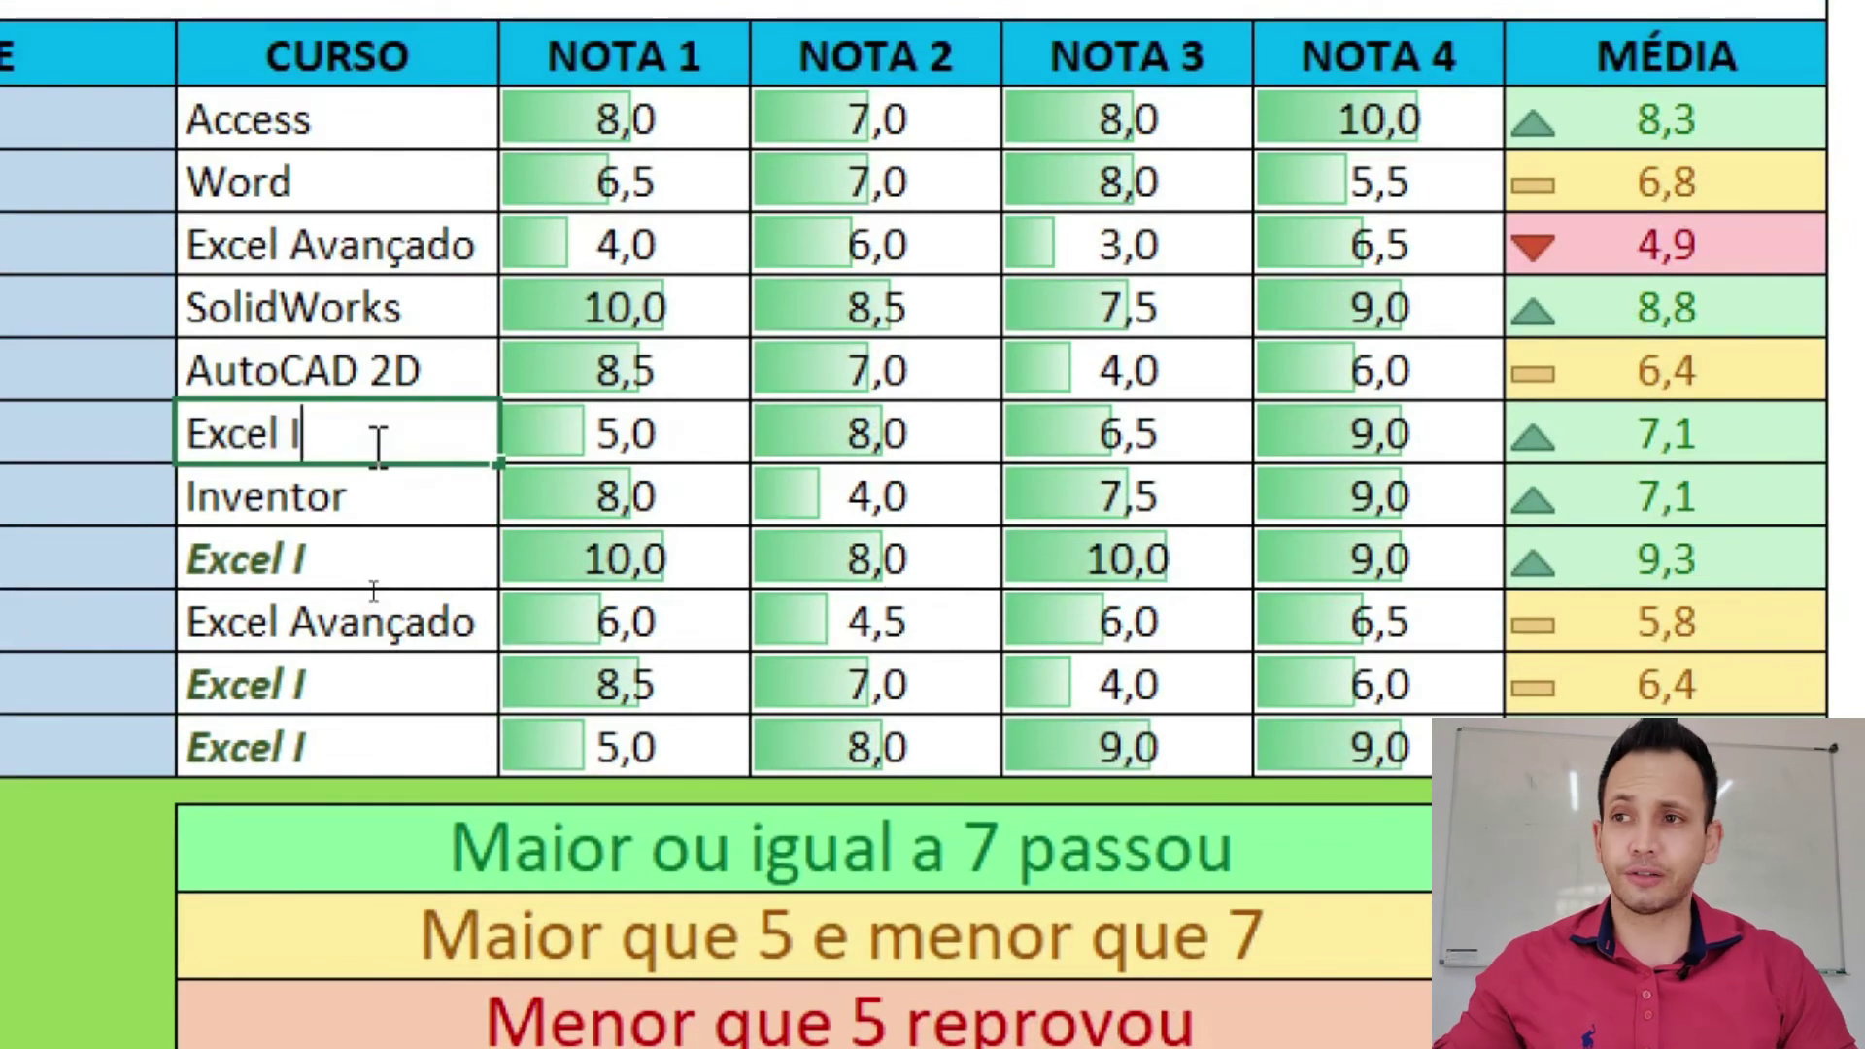
{"action": "key", "text": "Return"}
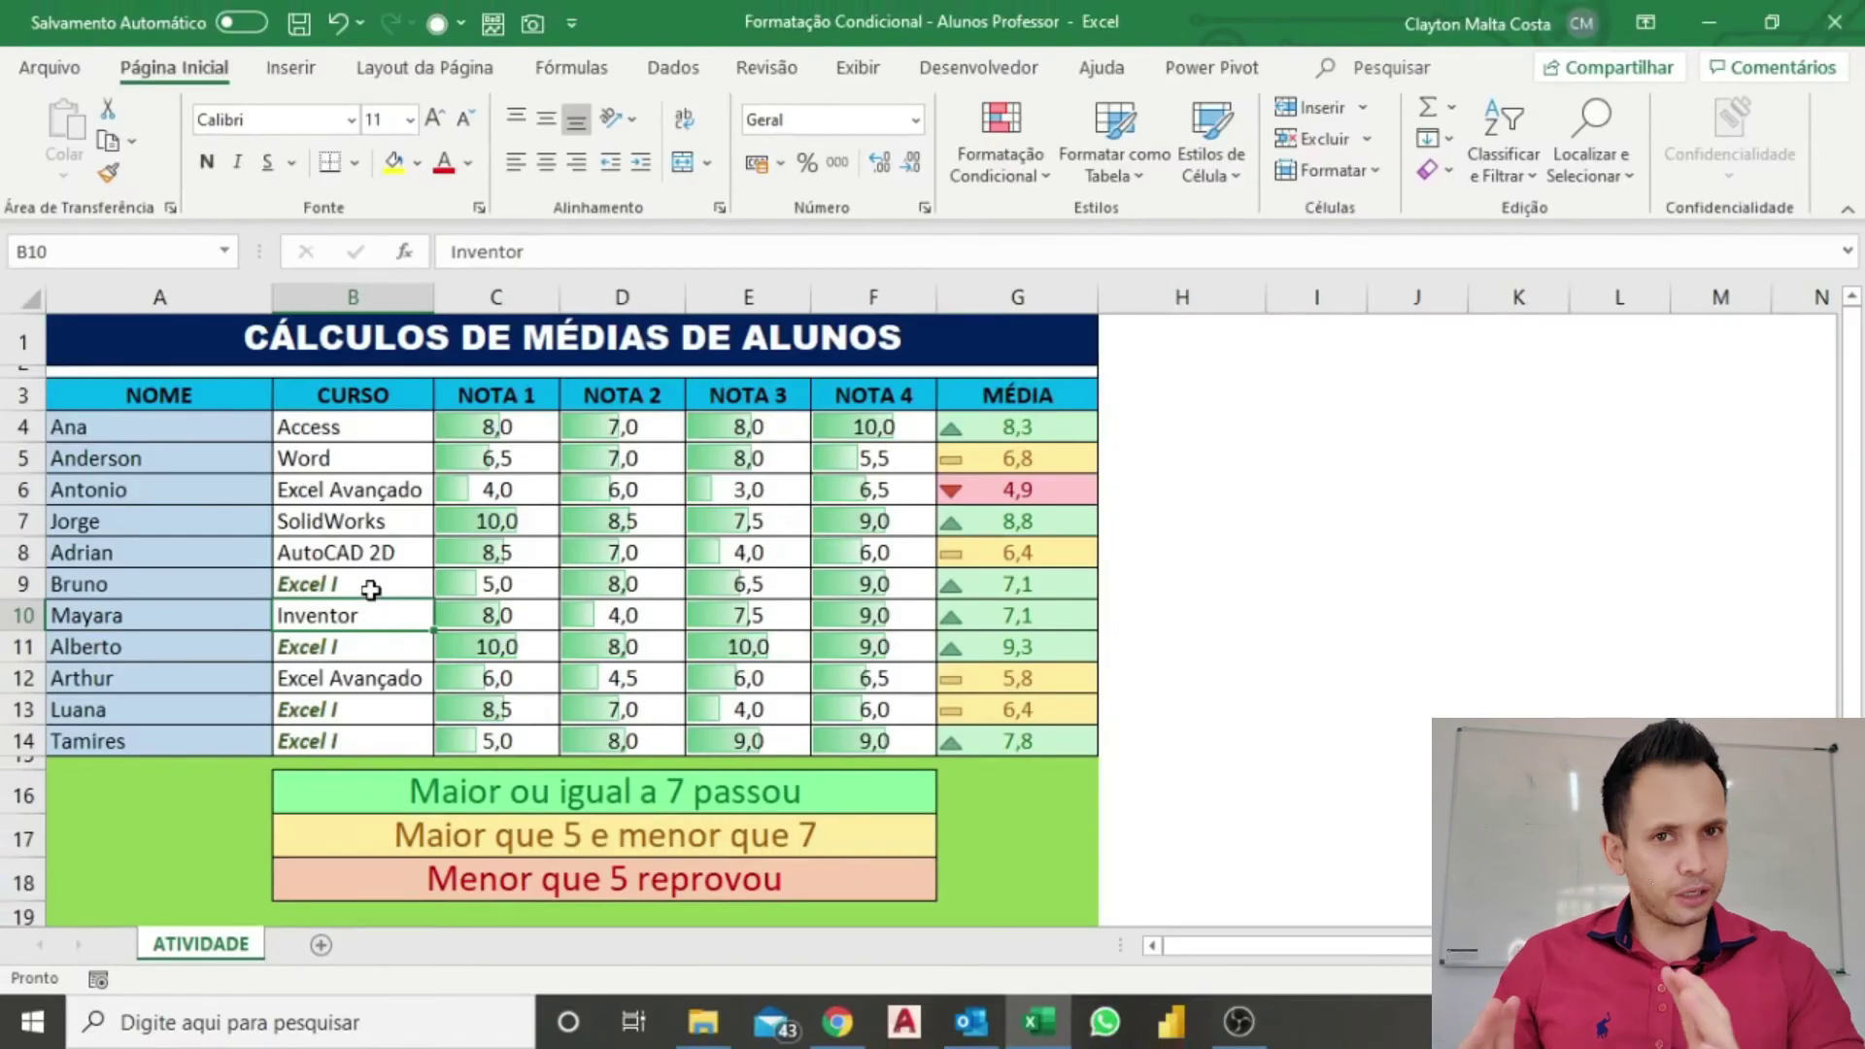
{"action": "key", "text": "ctrl+z"}
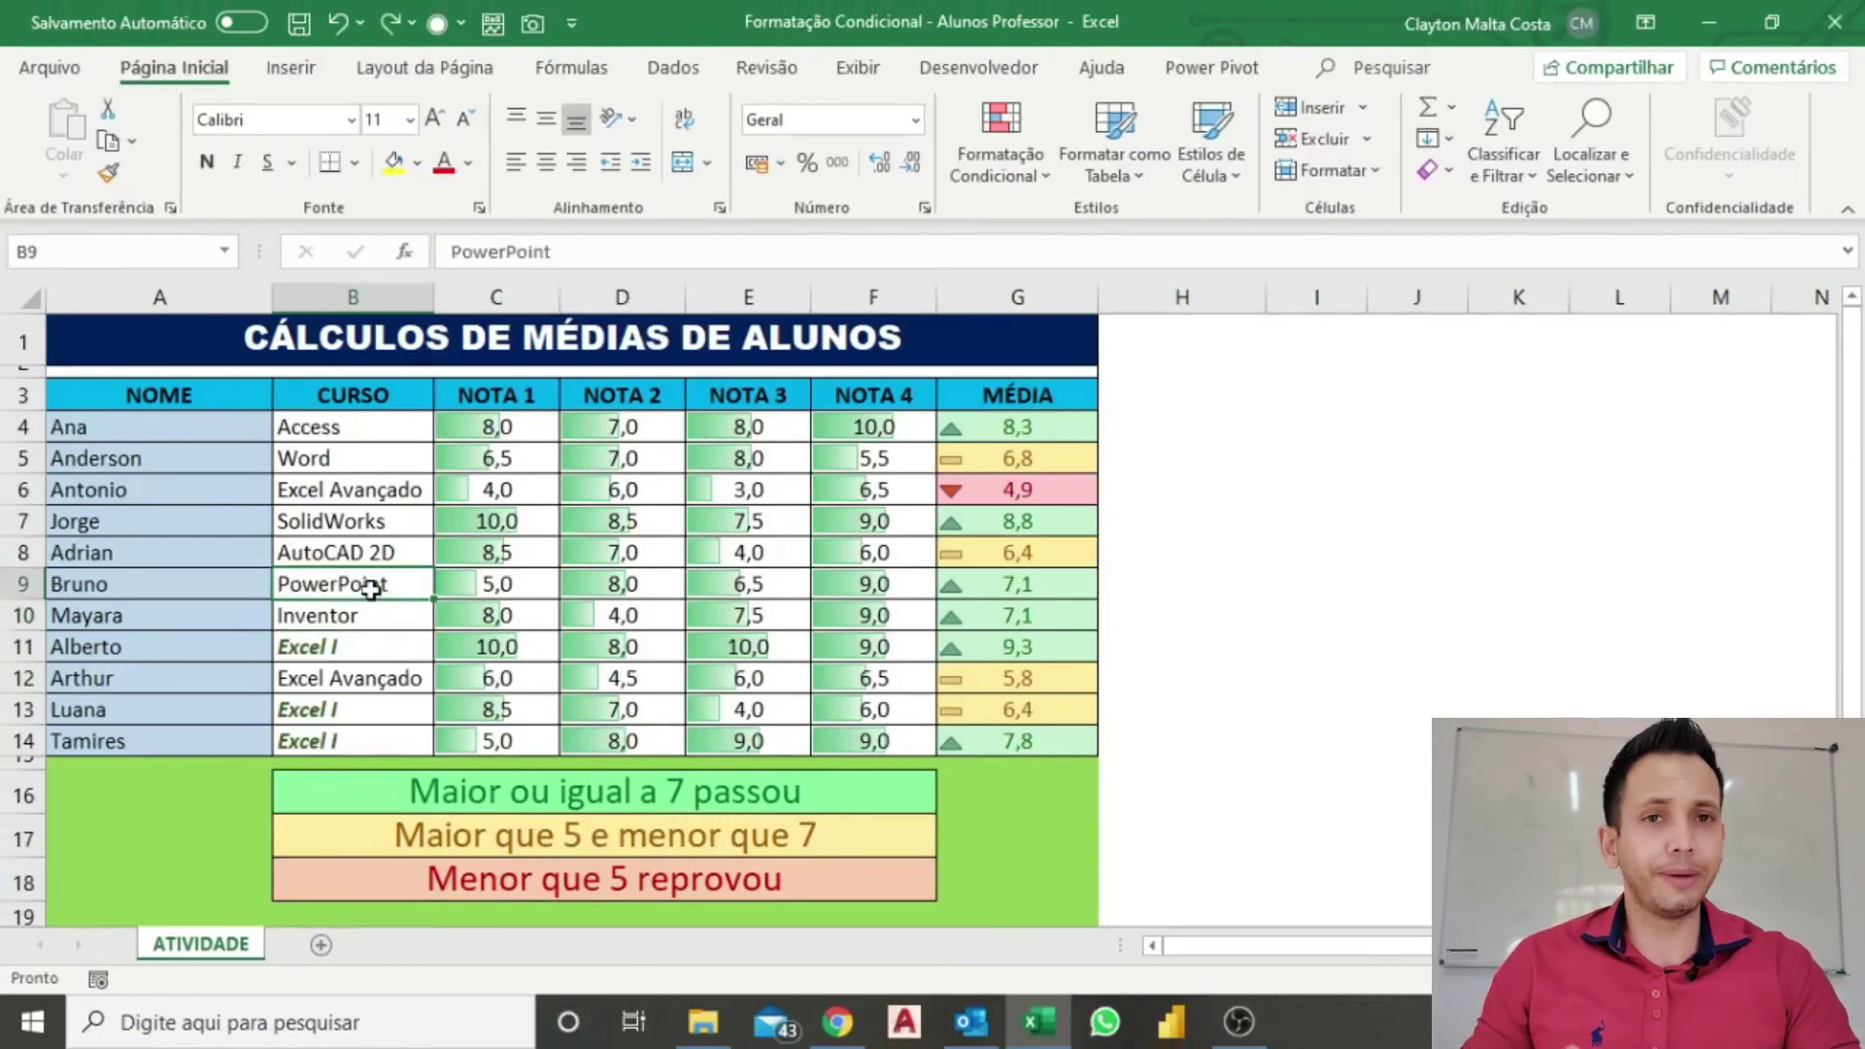